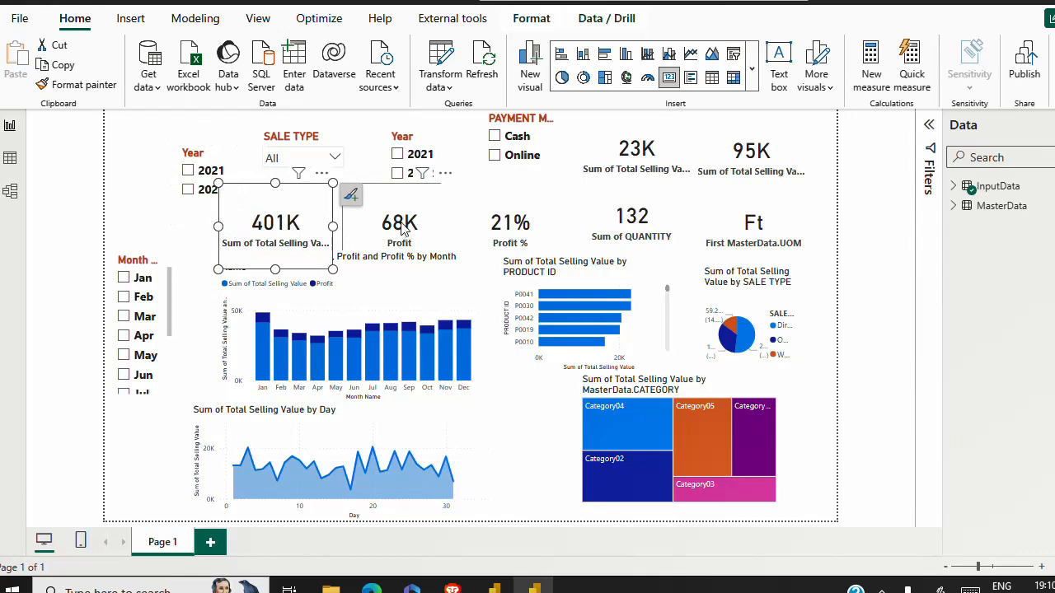
# - Turn off the category labels on the total selling value, profit, profit %, quantity and UOM cards in the second row together
pyautogui.keyDown('ctrl'); pyautogui.click(401, 228); pyautogui.keyUp('ctrl')
pyautogui.keyDown('ctrl'); pyautogui.click(519, 229); pyautogui.keyUp('ctrl')
pyautogui.keyDown('ctrl'); pyautogui.click(632, 223); pyautogui.keyUp('ctrl')
pyautogui.keyDown('ctrl'); pyautogui.click(755, 232); pyautogui.keyUp('ctrl')
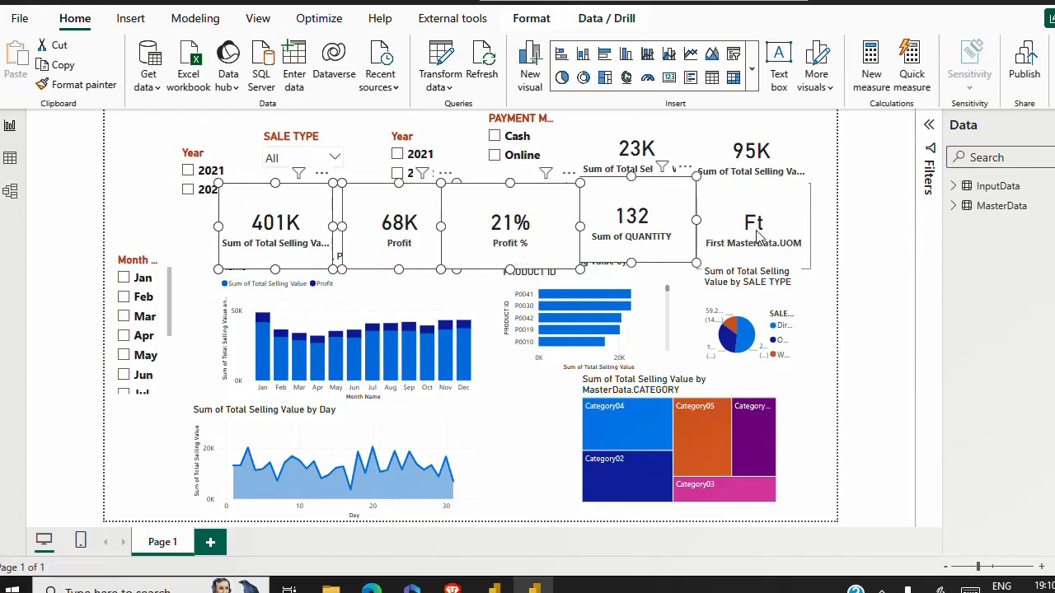
pyautogui.keyDown('ctrl'); pyautogui.click(768, 248); pyautogui.keyUp('ctrl')
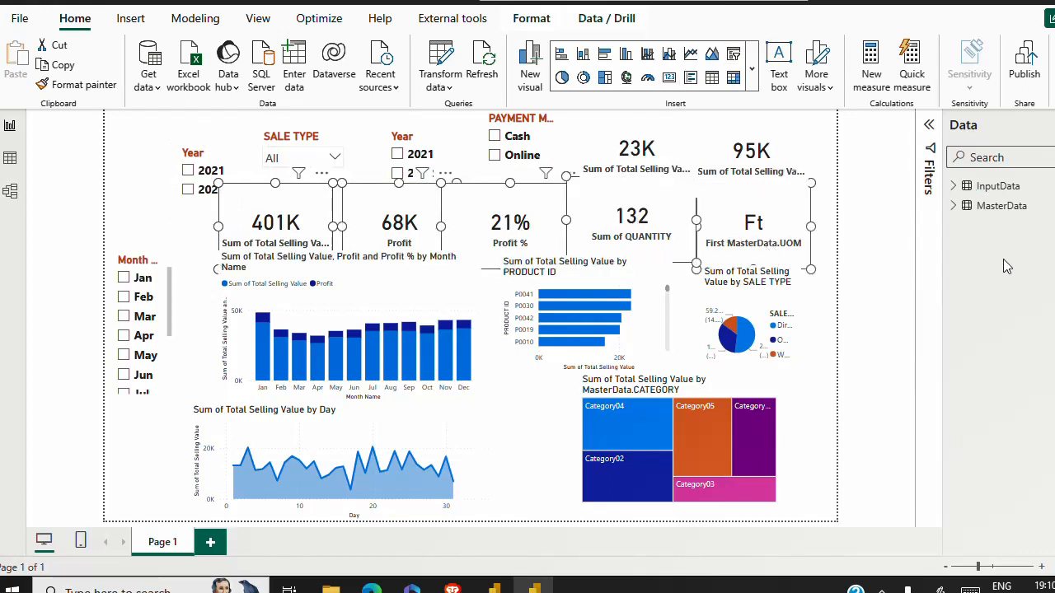
pyautogui.click(1053, 158)
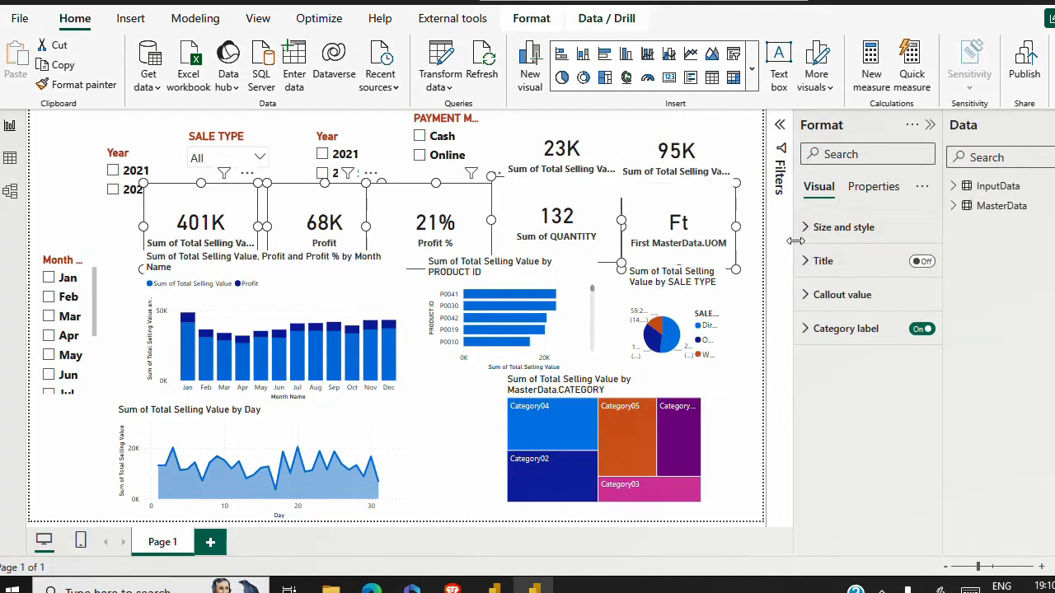
pyautogui.click(922, 330)
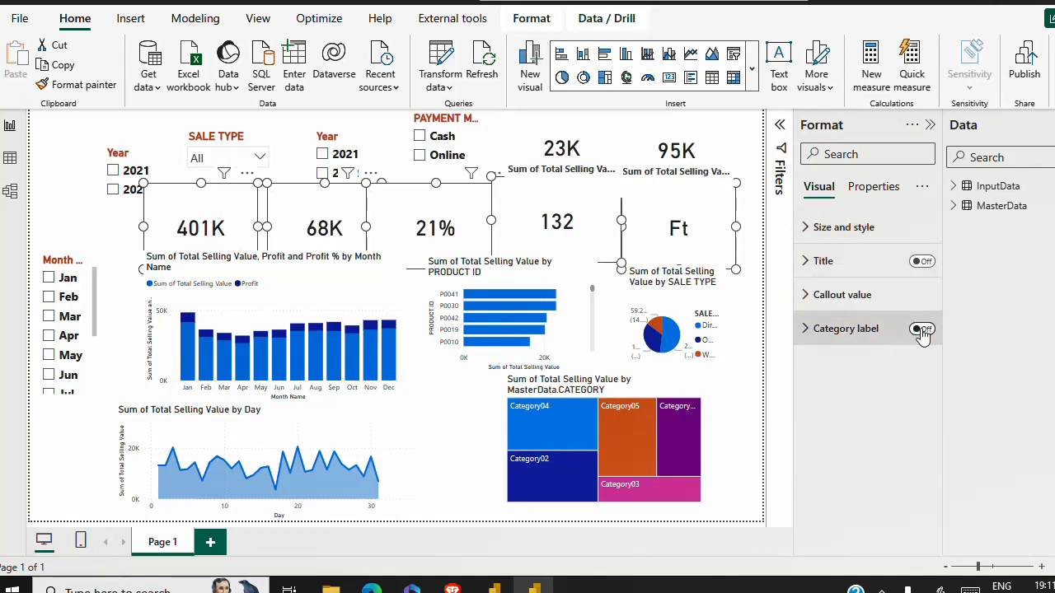
pyautogui.click(105, 230)
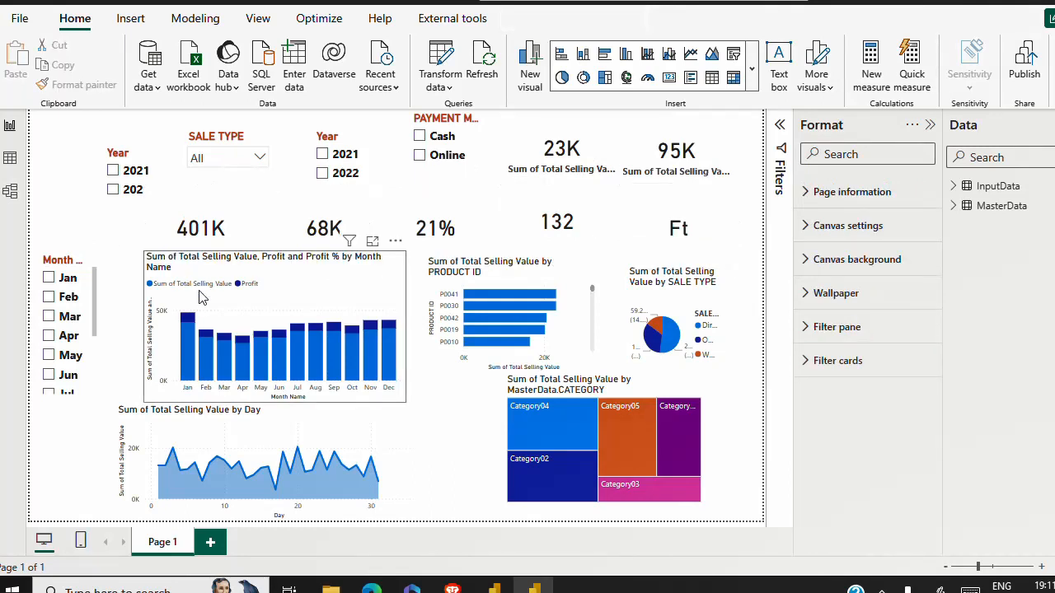
pyautogui.click(197, 284)
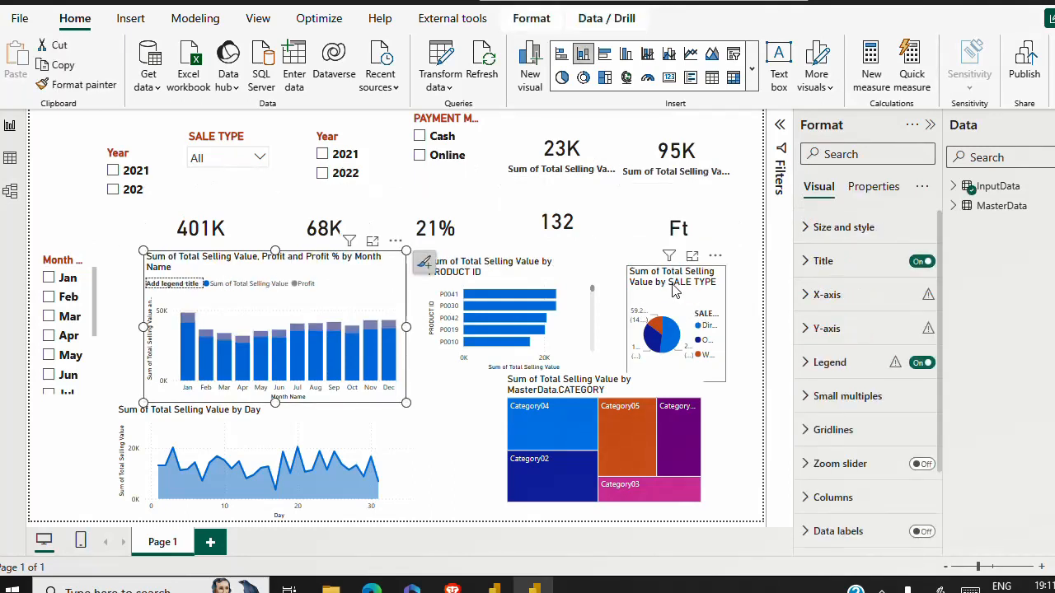
pyautogui.keyDown('ctrl'); pyautogui.click(497, 281); pyautogui.keyUp('ctrl')
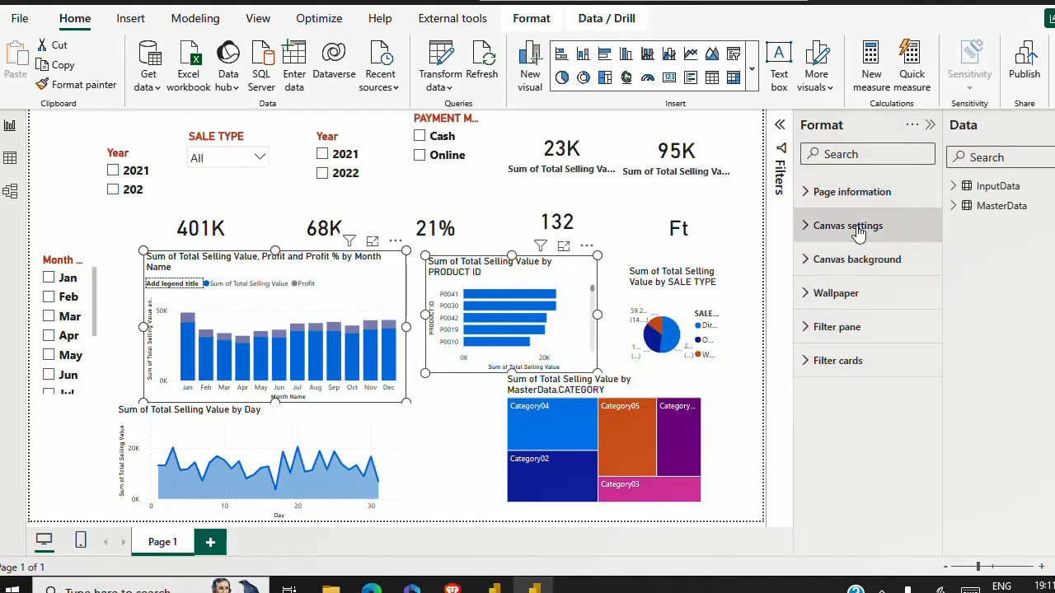
pyautogui.click(726, 235)
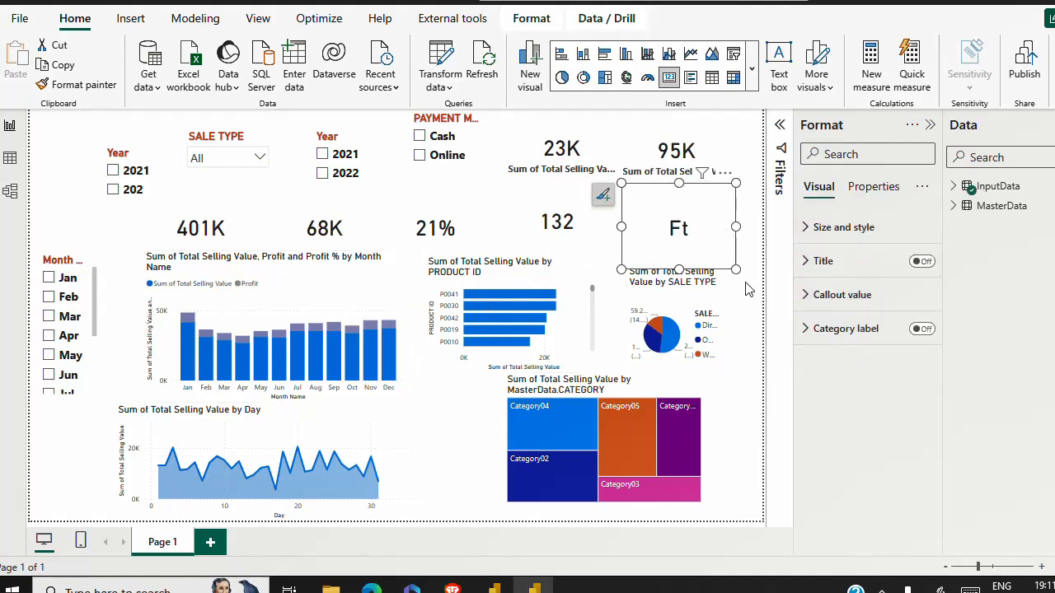
# - Turn off the titles of the monthly column chart, the product ID bar chart and the sale type pie chart
pyautogui.click(323, 287)
pyautogui.click(324, 287)
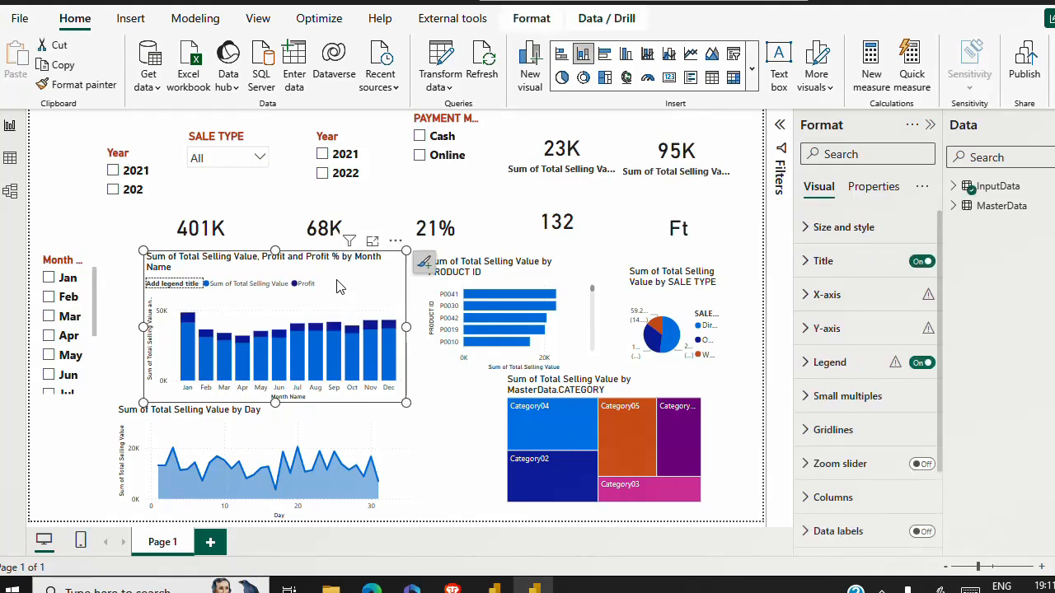
pyautogui.click(921, 262)
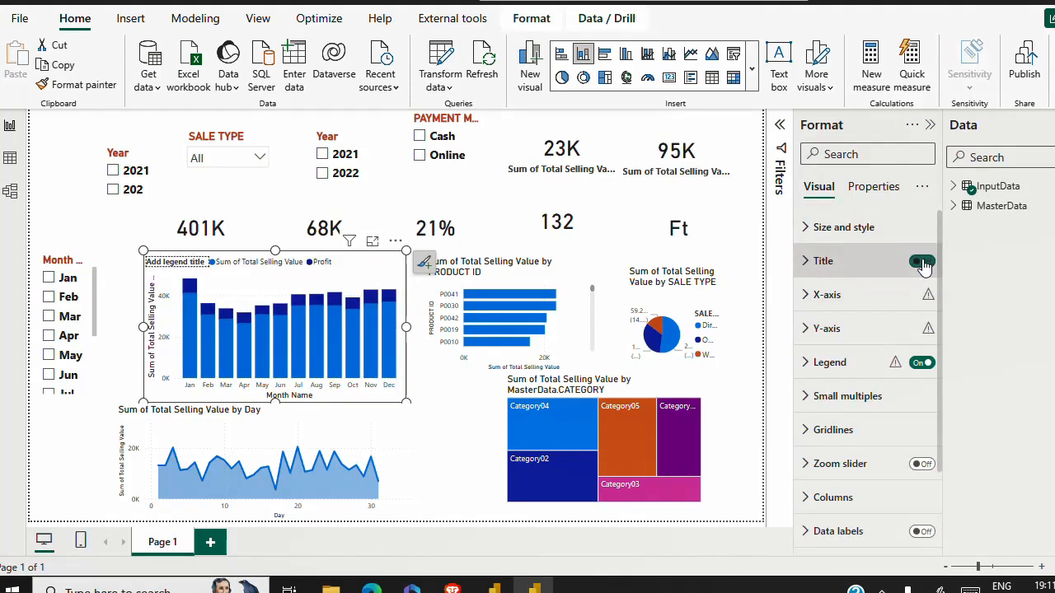
pyautogui.click(567, 311)
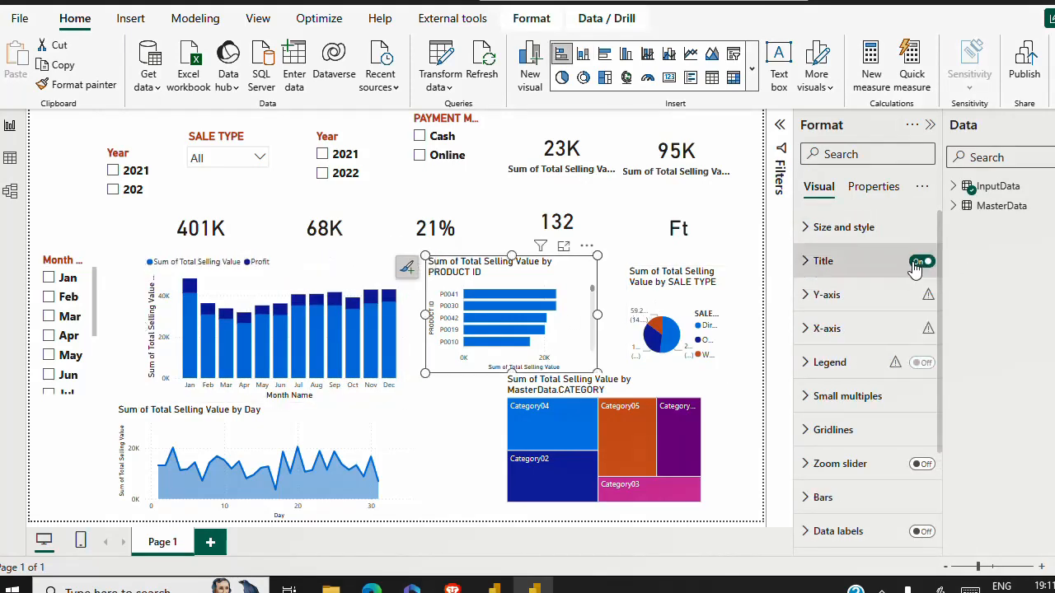
pyautogui.click(921, 261)
pyautogui.click(659, 309)
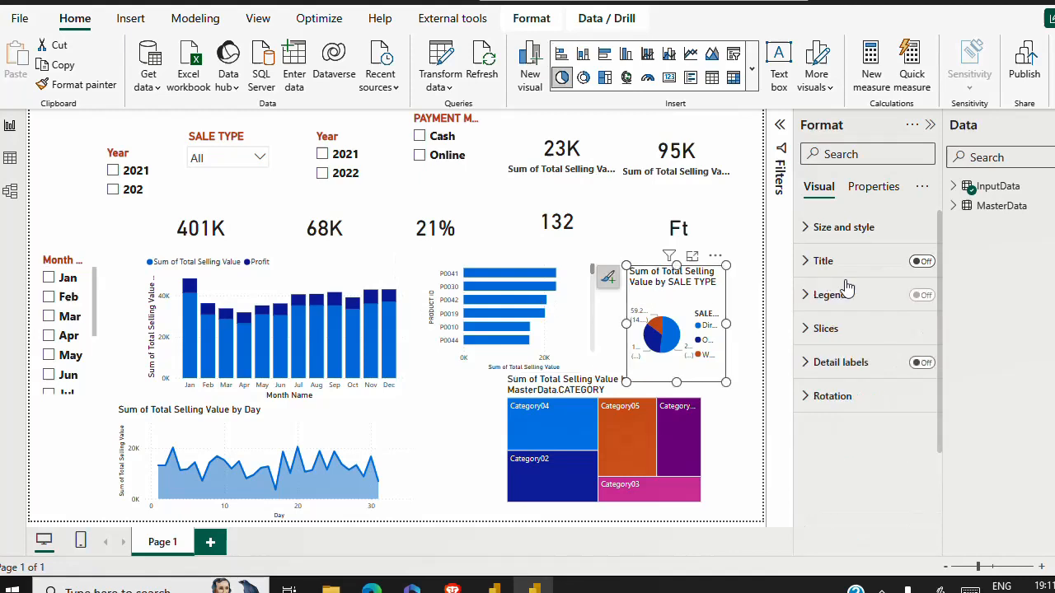
pyautogui.click(922, 261)
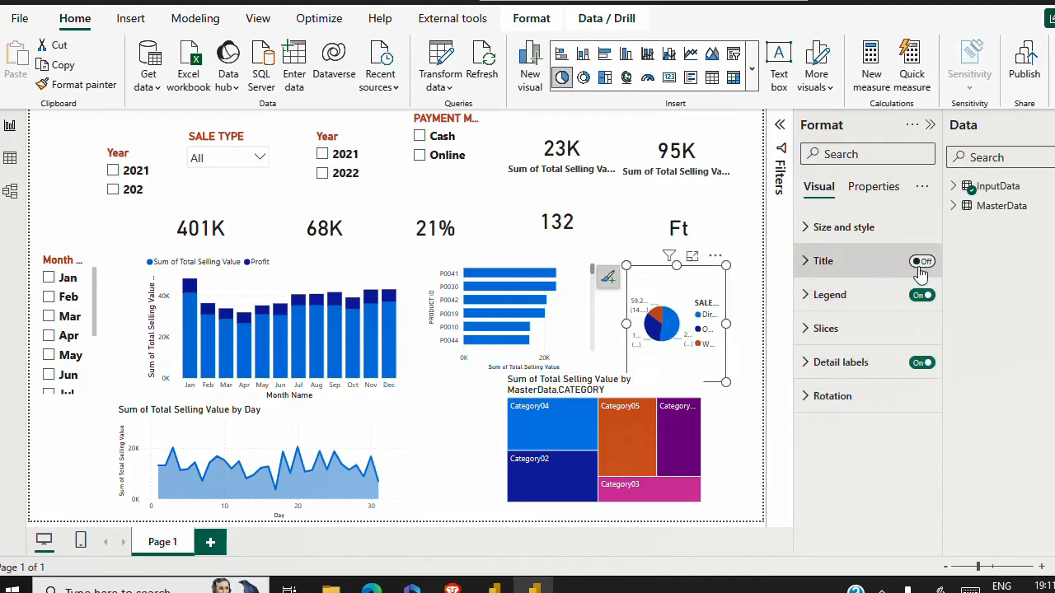
# - Turn off the titles of the daily area chart and the category treemap
pyautogui.click(362, 445)
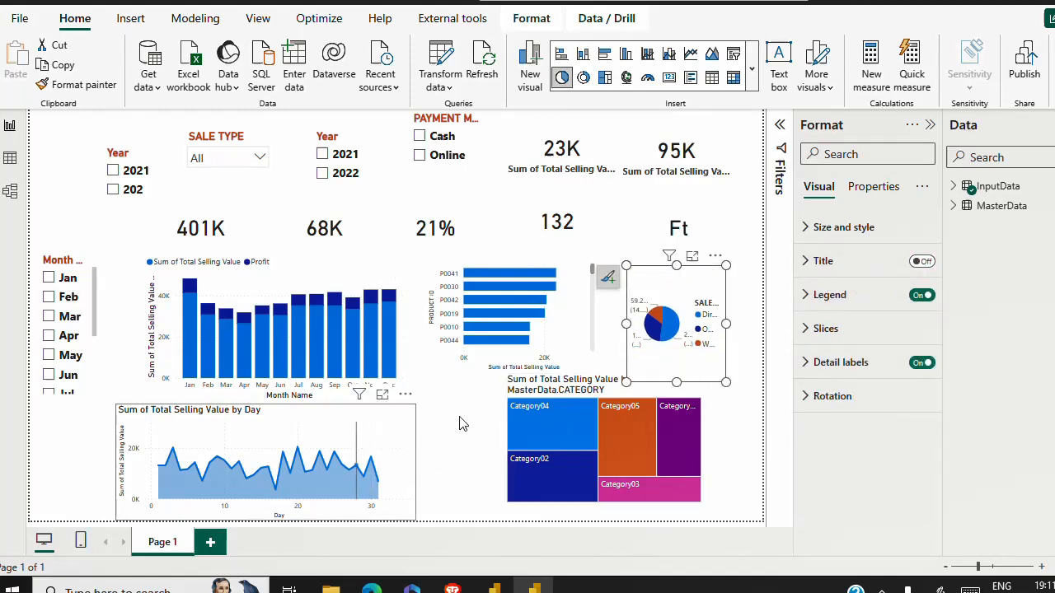
pyautogui.click(921, 261)
pyautogui.click(596, 394)
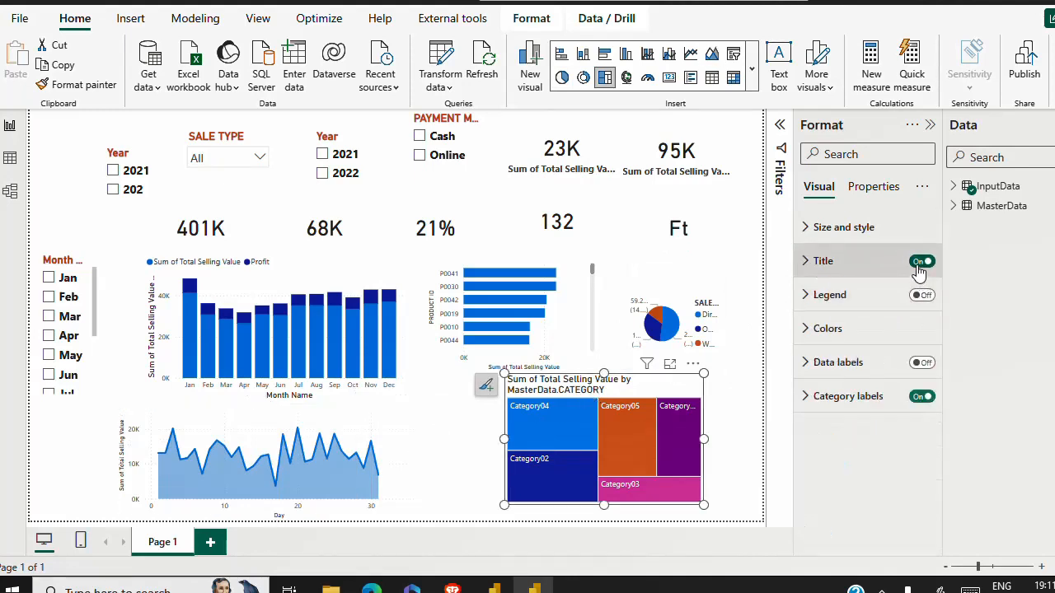
pyautogui.click(921, 261)
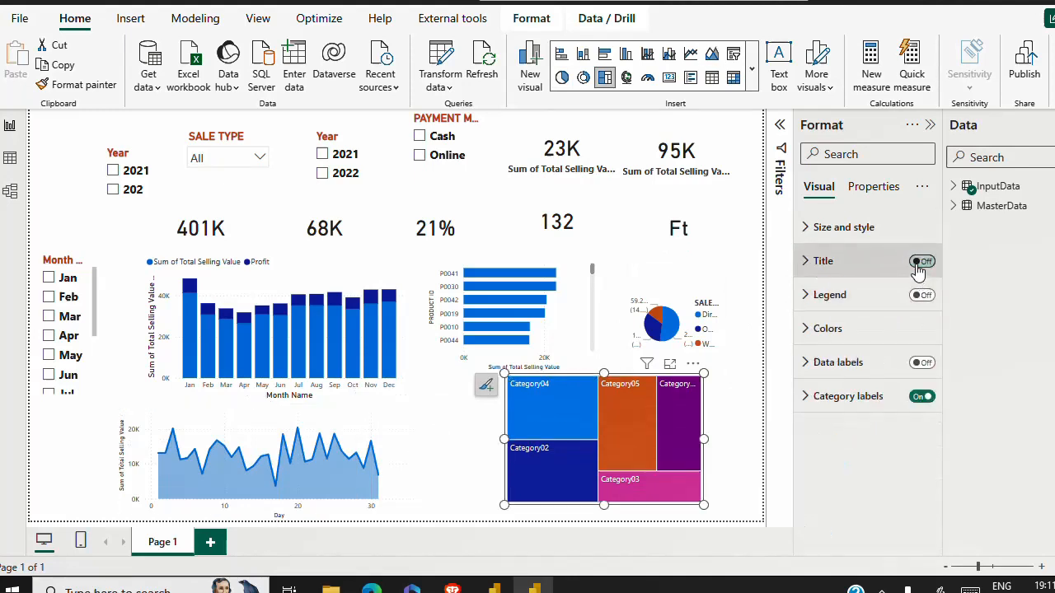
# - Move the sale type pie chart slightly up, level with the charts beside it
pyautogui.click(677, 282)
pyautogui.moveTo(677, 283); pyautogui.dragTo(673, 268)
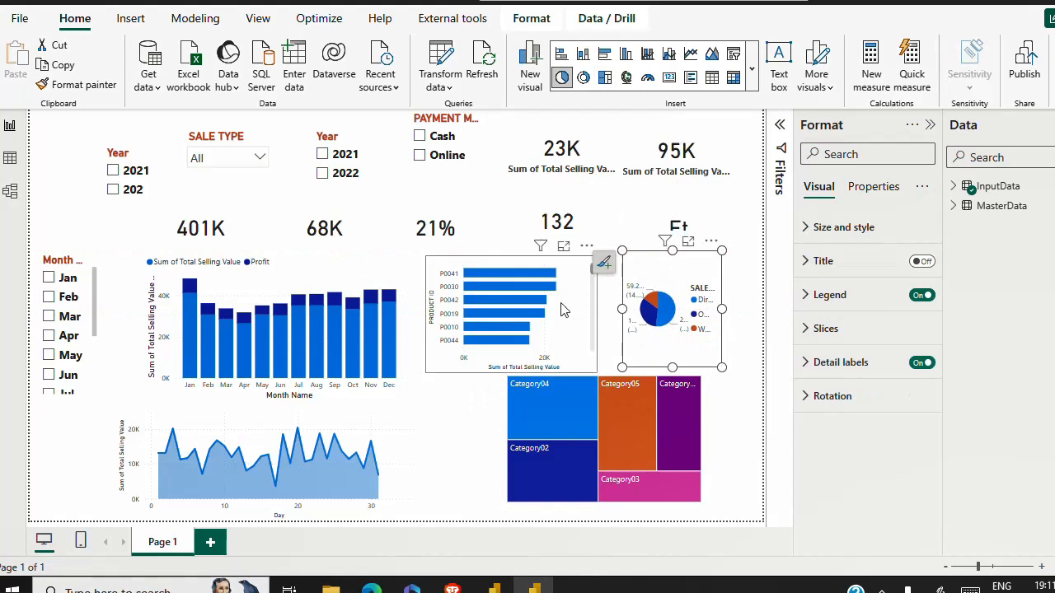
pyautogui.click(244, 284)
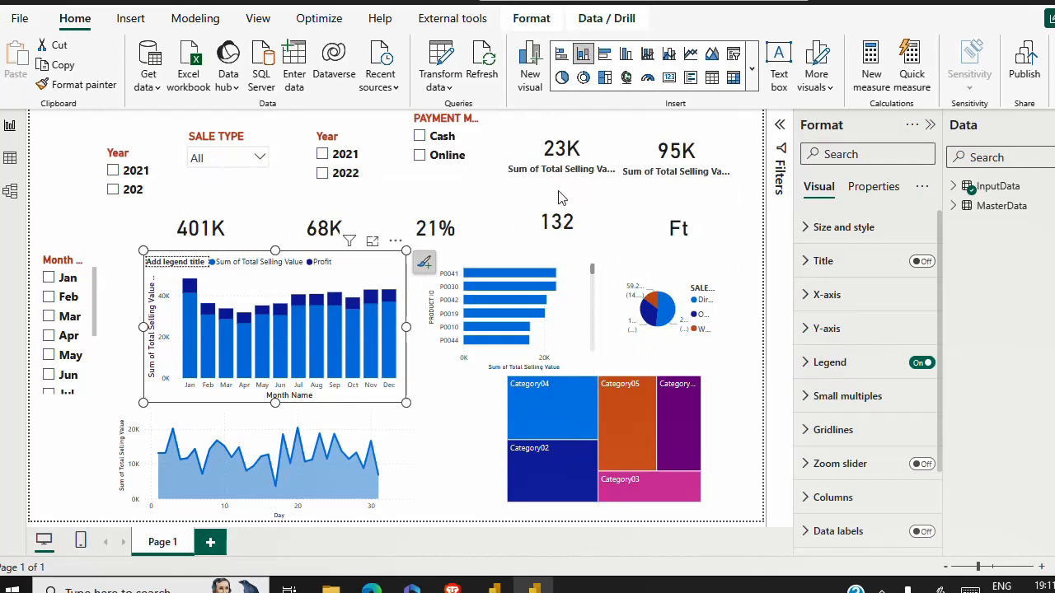
pyautogui.click(479, 252)
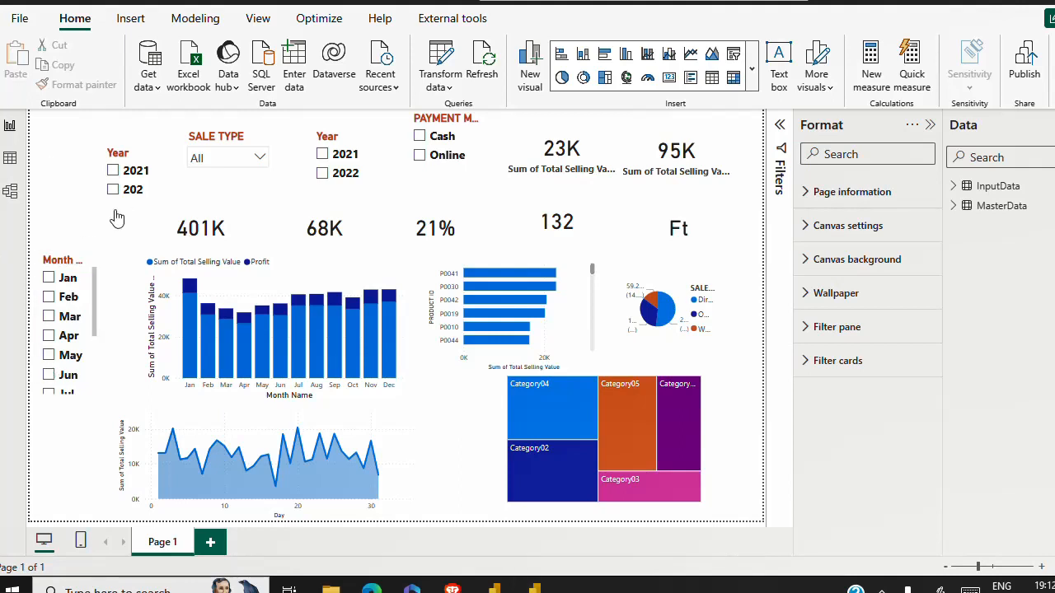
# - Edit the month slicer's interactions so that it does not filter the monthly column chart
pyautogui.click(50, 262)
pyautogui.click(49, 279)
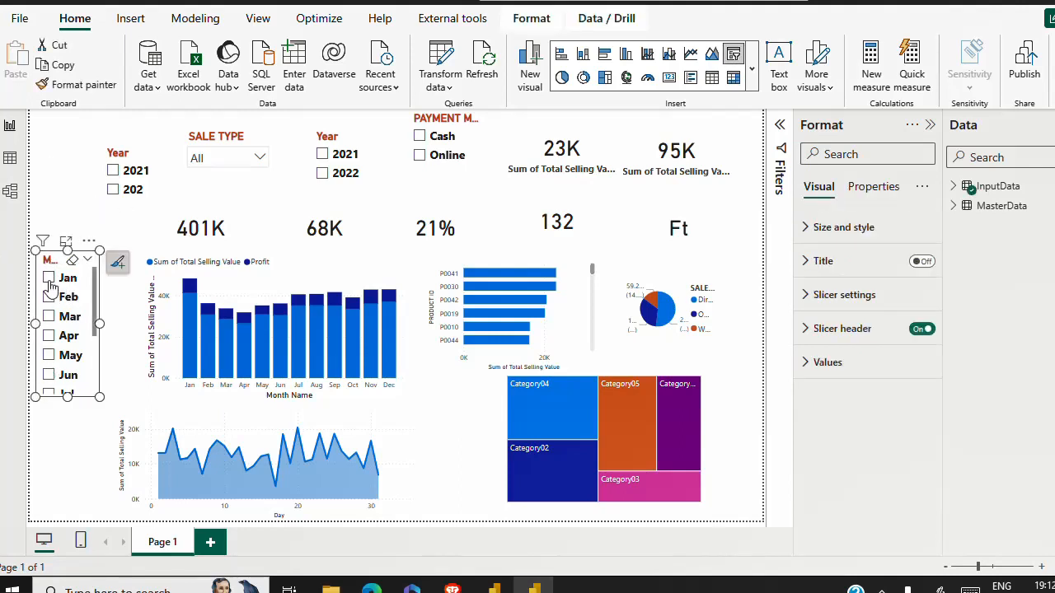
pyautogui.click(48, 280)
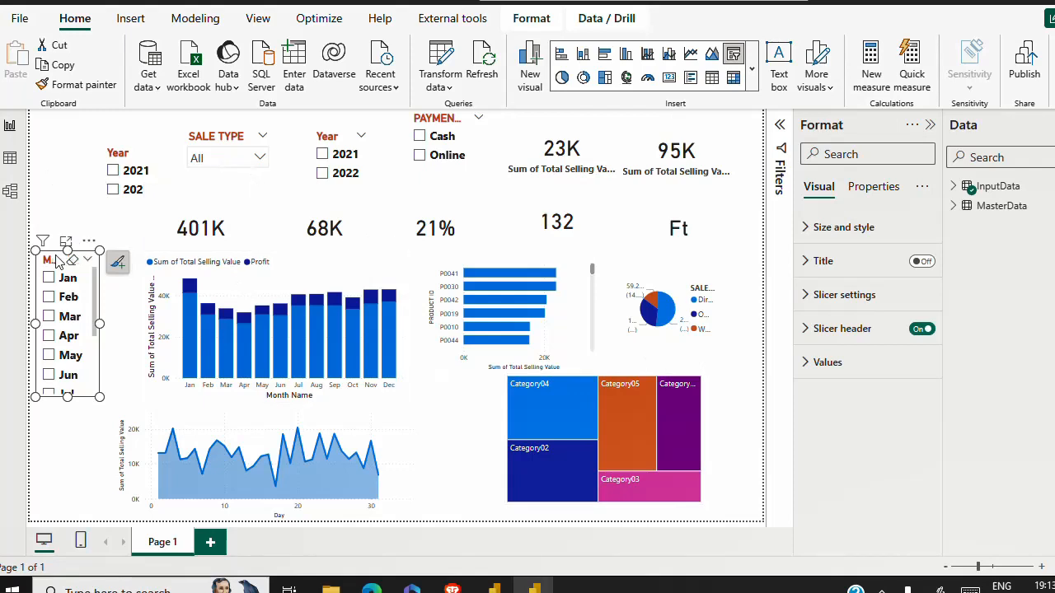
pyautogui.click(530, 21)
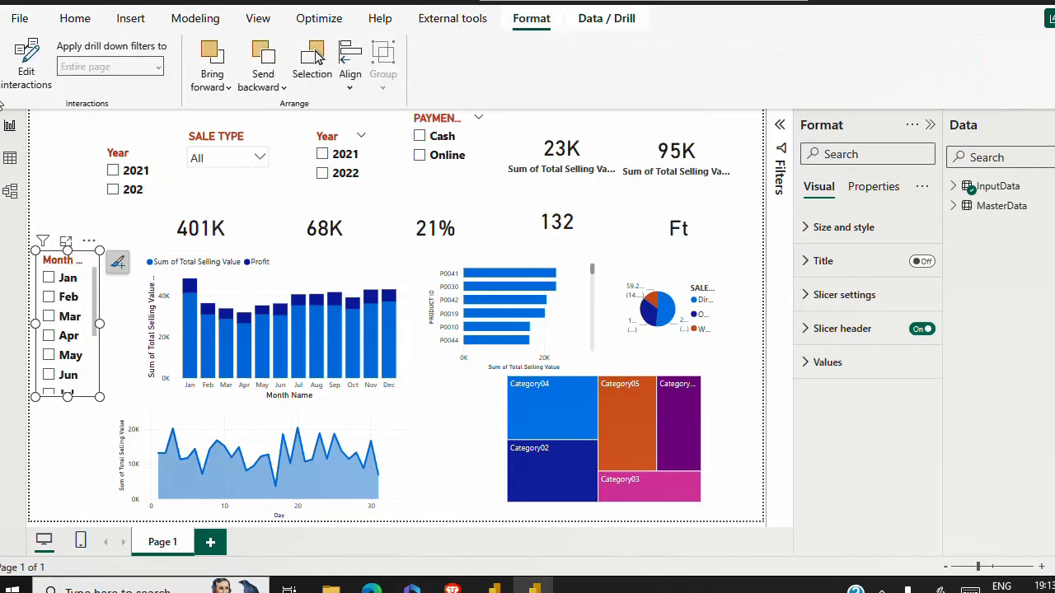
pyautogui.click(26, 66)
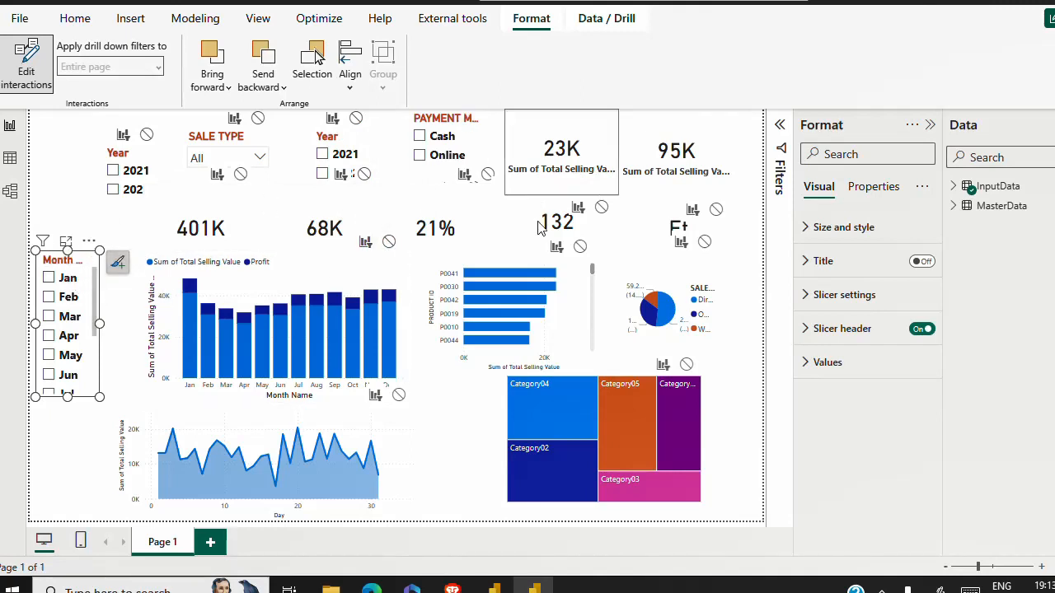
pyautogui.click(389, 241)
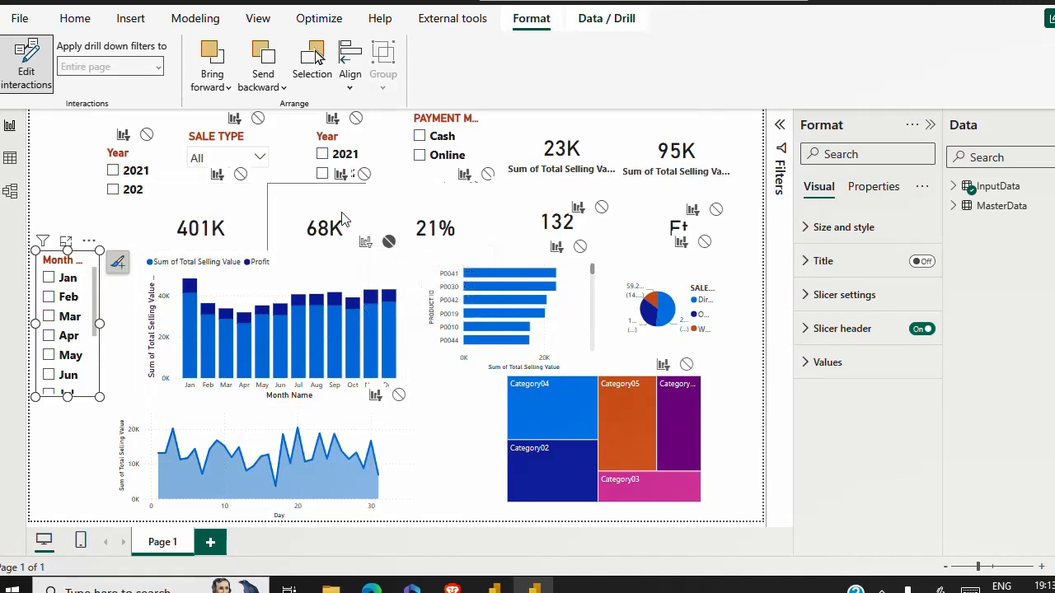
pyautogui.click(81, 169)
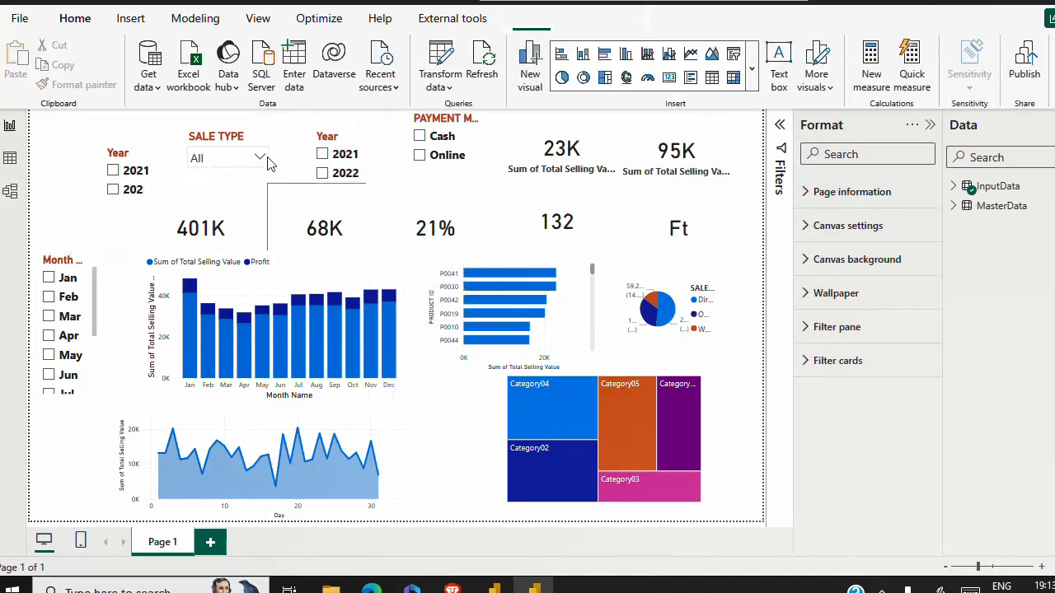
# - Set the SALE TYPE slicer to have no interaction with the sale type pie chart, and filter the page to Cash payments
pyautogui.click(225, 142)
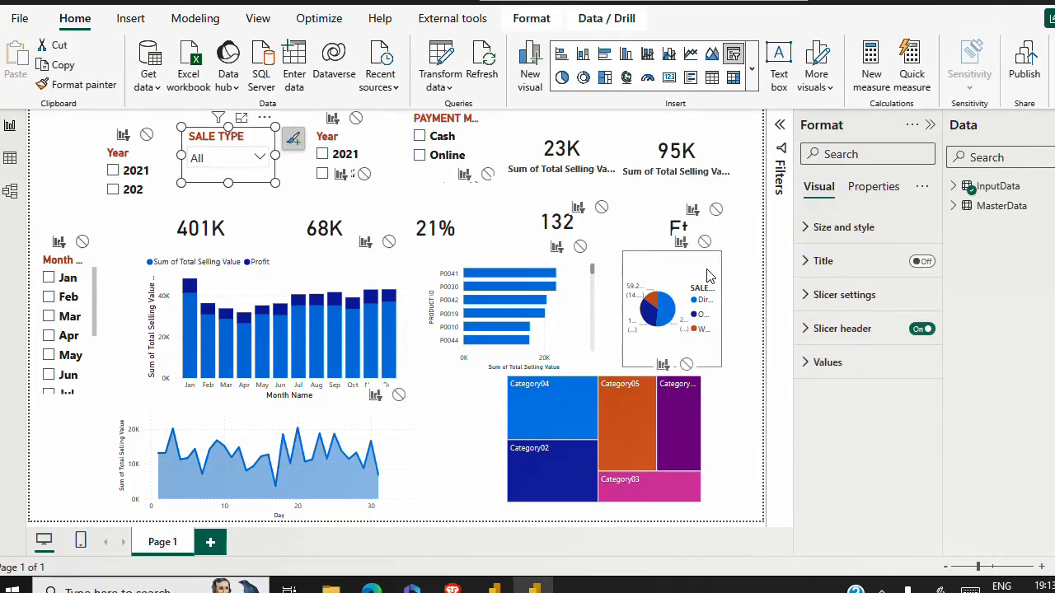
pyautogui.click(542, 23)
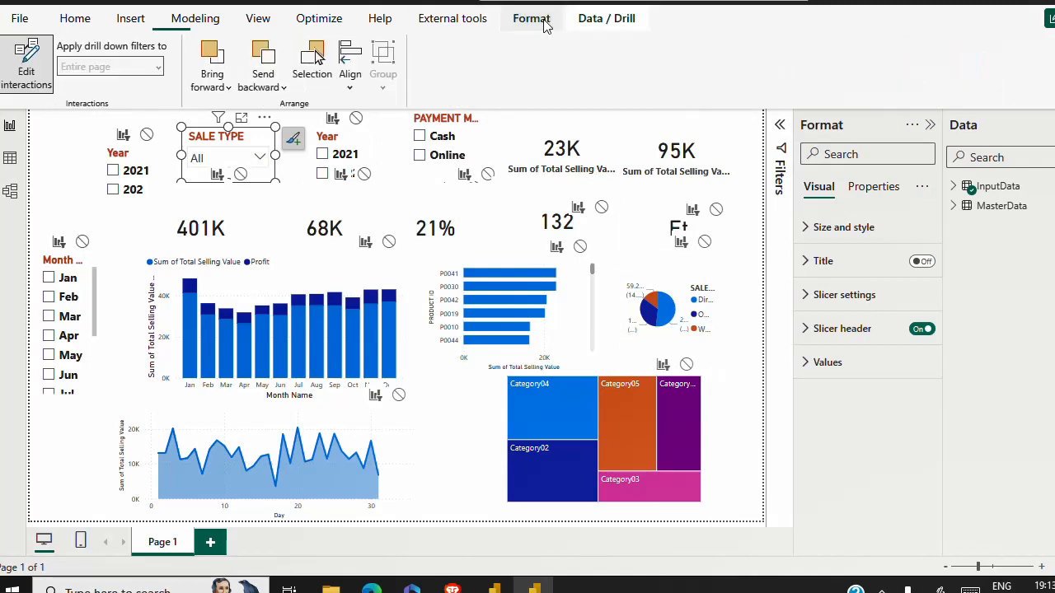
pyautogui.click(704, 242)
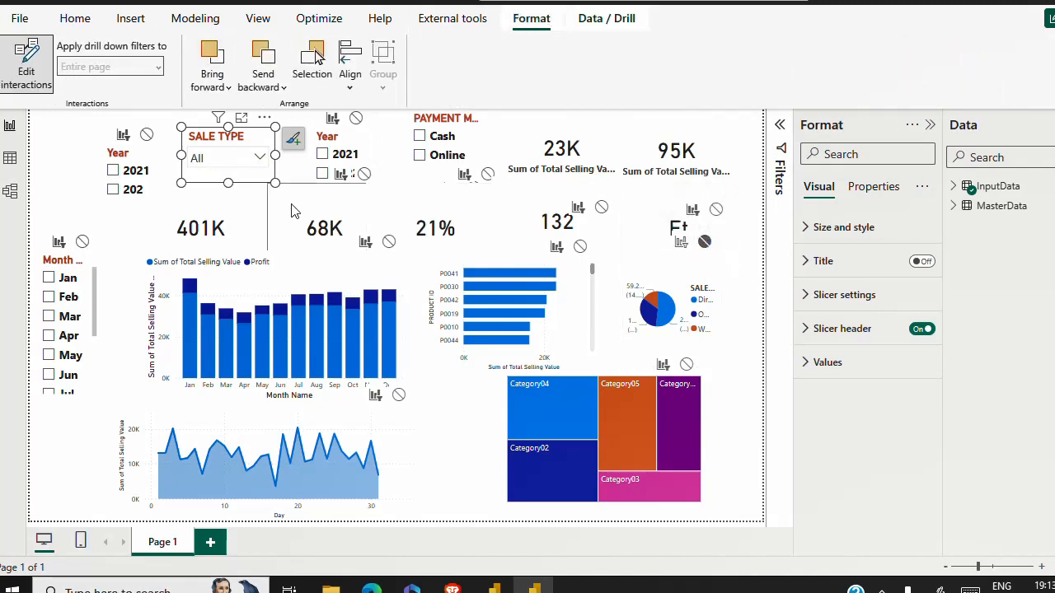
pyautogui.click(444, 140)
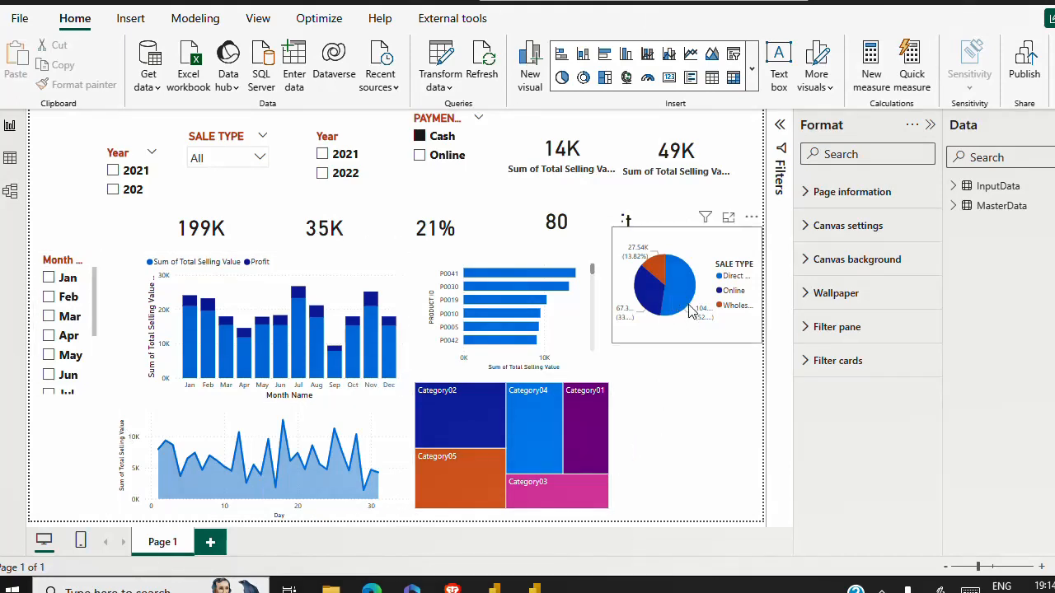
# - Duplicate the sale type pie chart on the same page
pyautogui.click(688, 247)
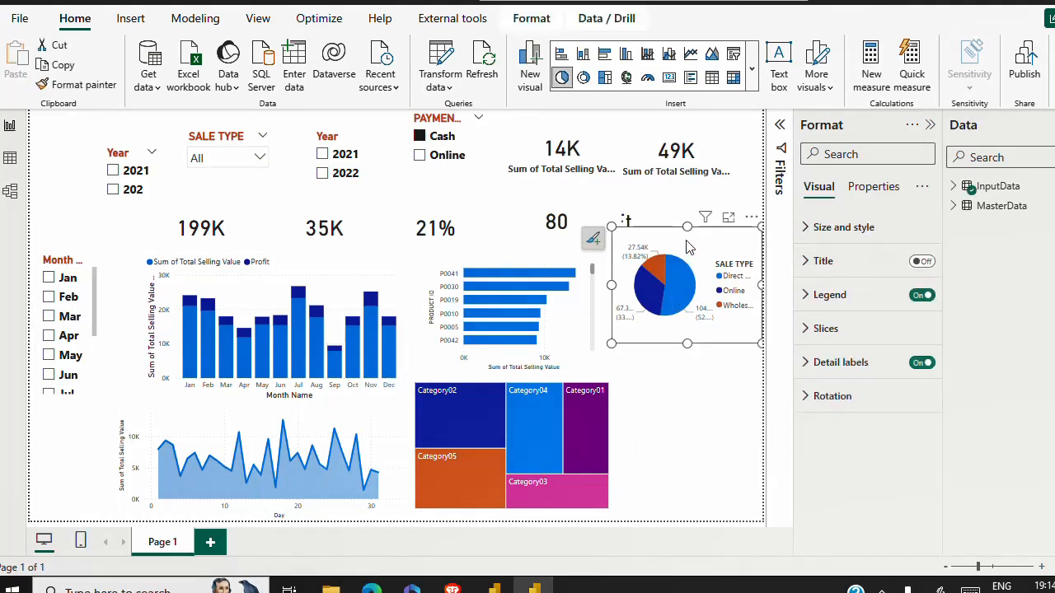
pyautogui.hotkey('ctrl', 'c')
pyautogui.hotkey('ctrl', 'v')
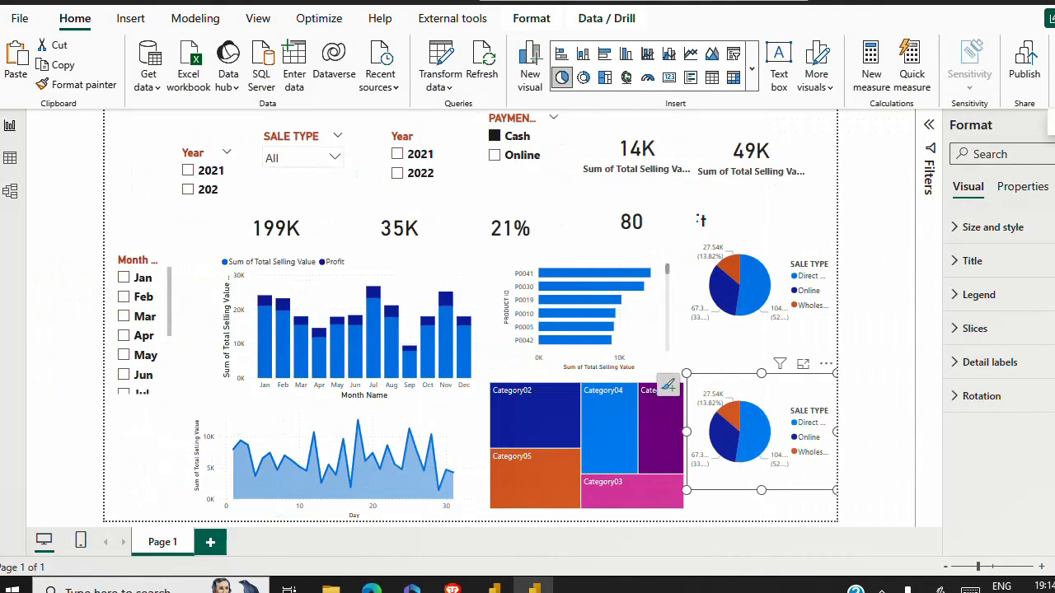
# - Replace the SALE TYPE legend of the copied pie chart with the payment mode field from InputData
pyautogui.click(1045, 137)
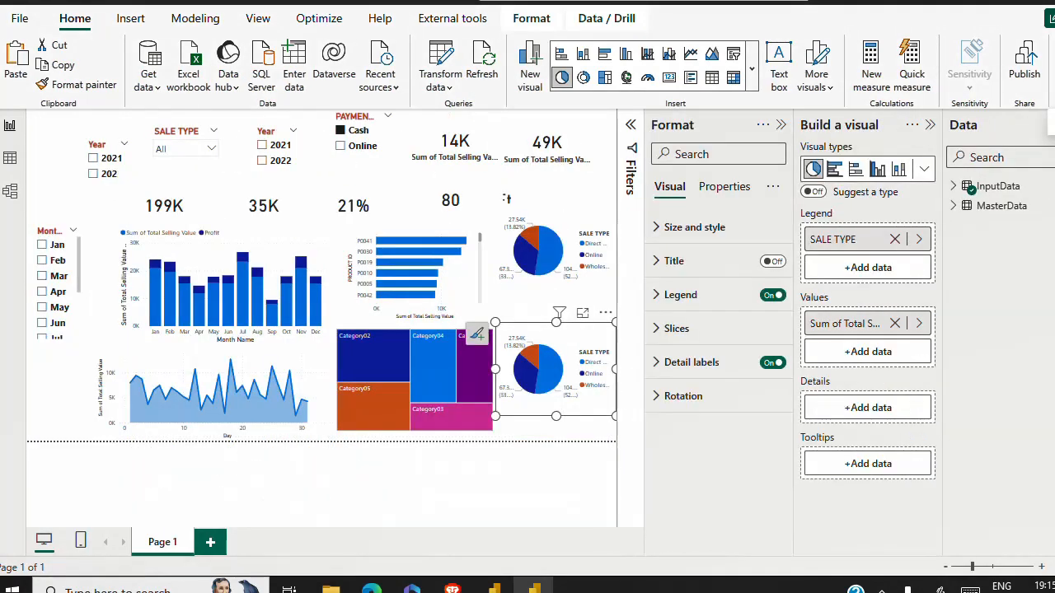
pyautogui.click(954, 188)
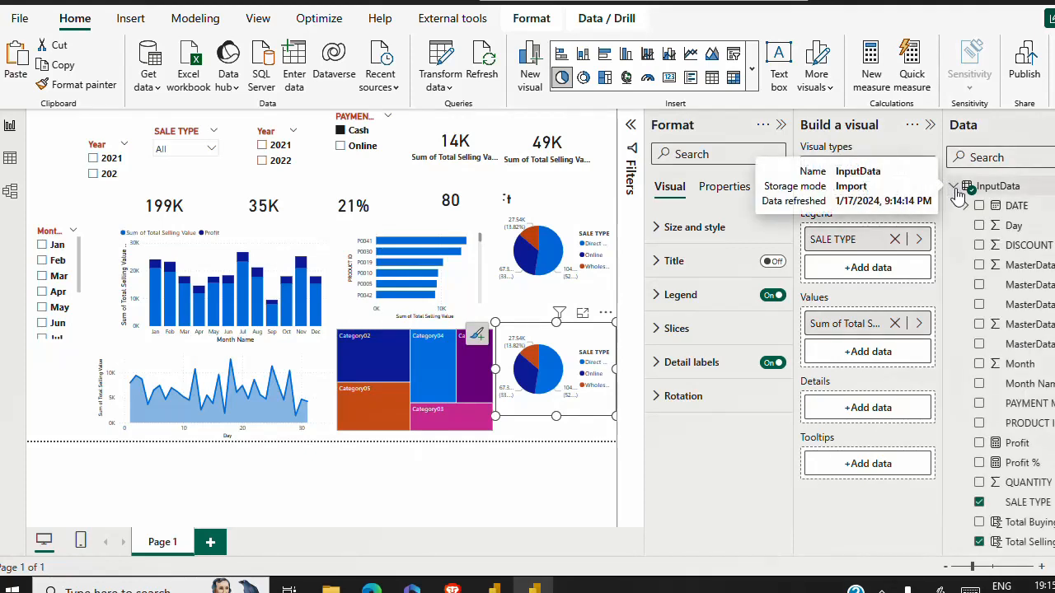
pyautogui.click(979, 502)
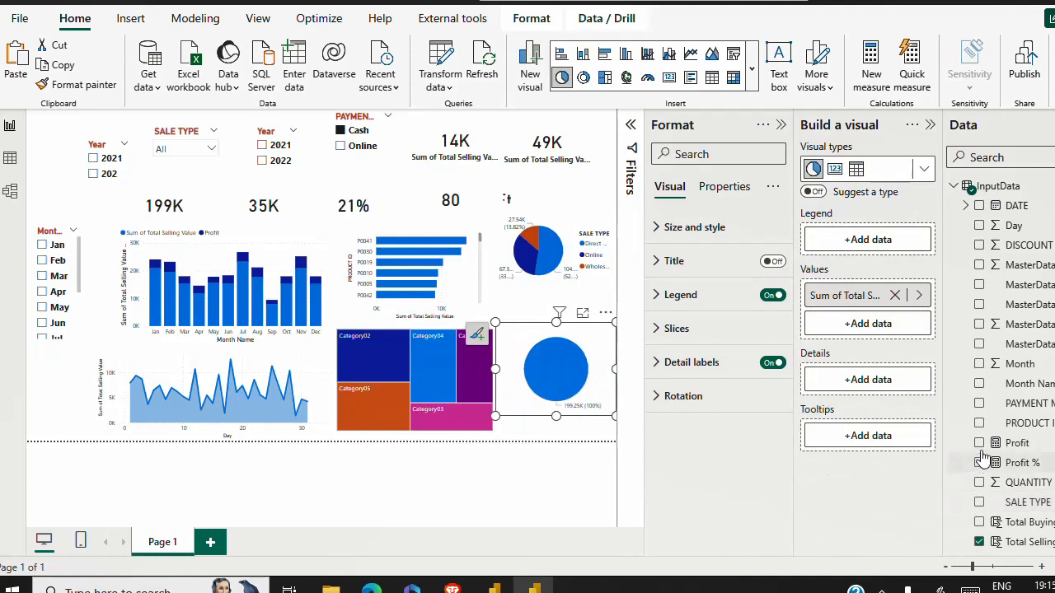
pyautogui.click(979, 404)
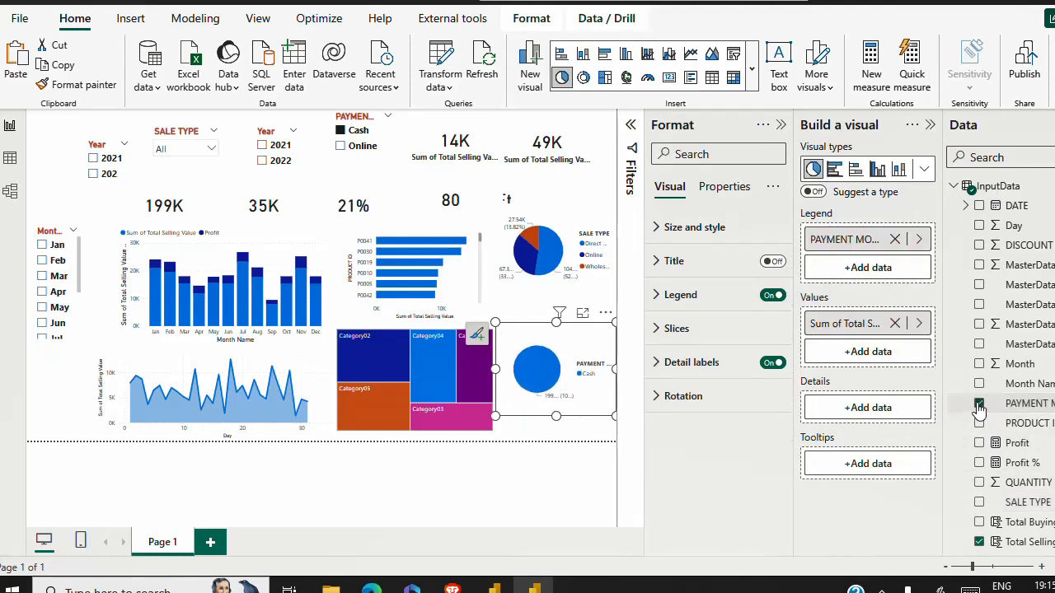
# - Collapse the visual-building, formatting and data panes so the report canvas has more room
pyautogui.click(930, 125)
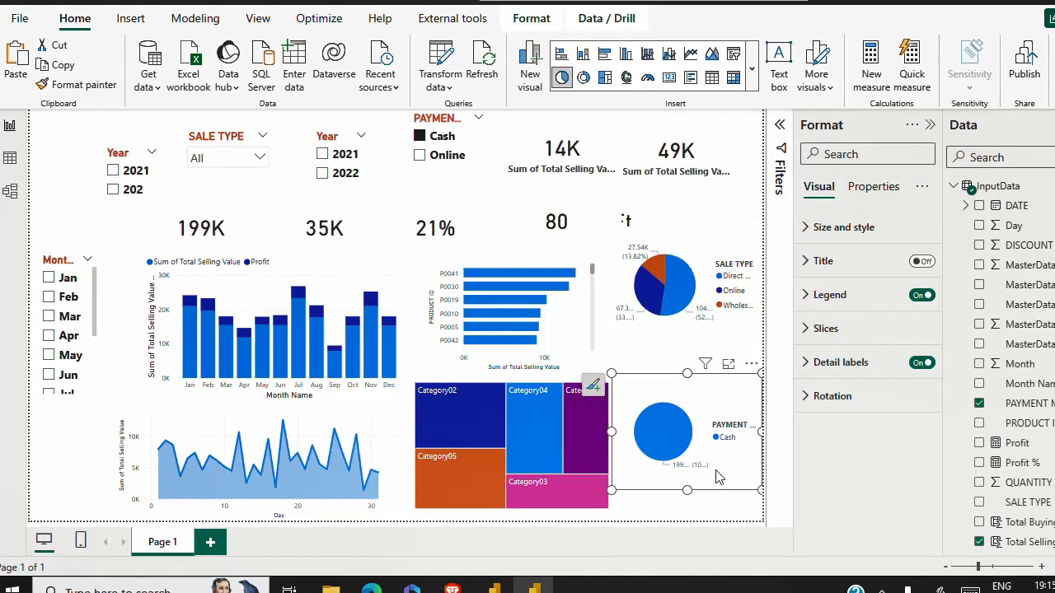
pyautogui.click(979, 403)
pyautogui.click(979, 404)
pyautogui.click(624, 361)
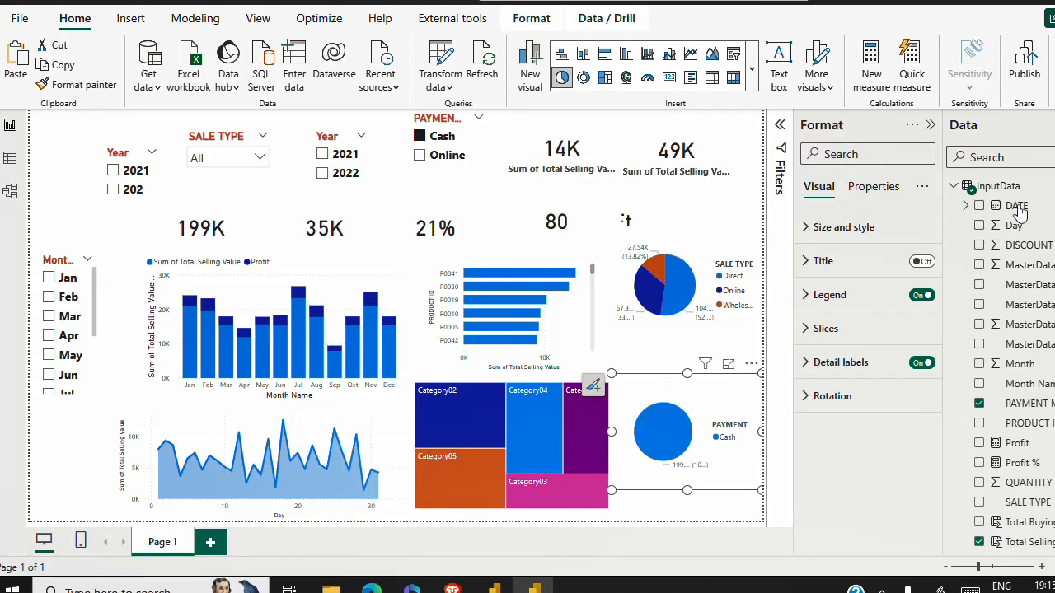
pyautogui.click(928, 126)
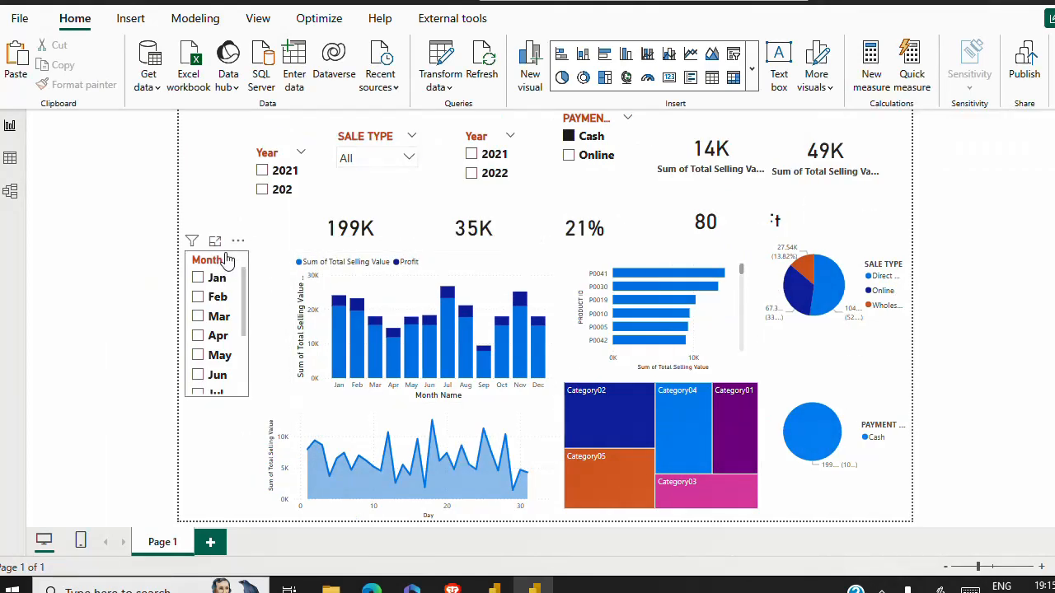
# - Set the PAYMENT MODE slicer not to affect the payment mode pie chart, and the SALE TYPE slicer not to affect the sale type pie chart
pyautogui.click(205, 262)
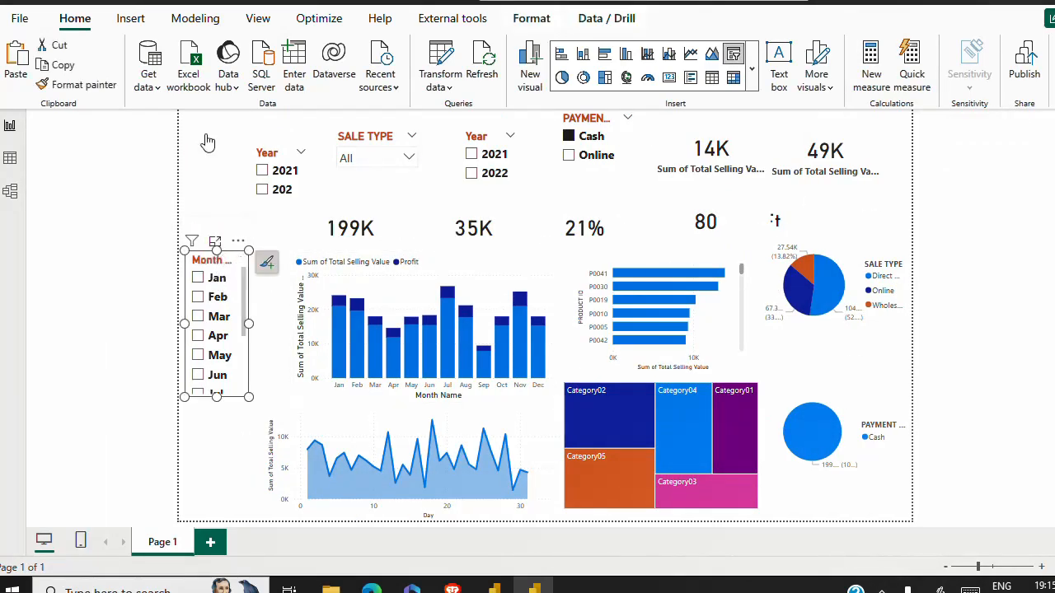
pyautogui.click(532, 18)
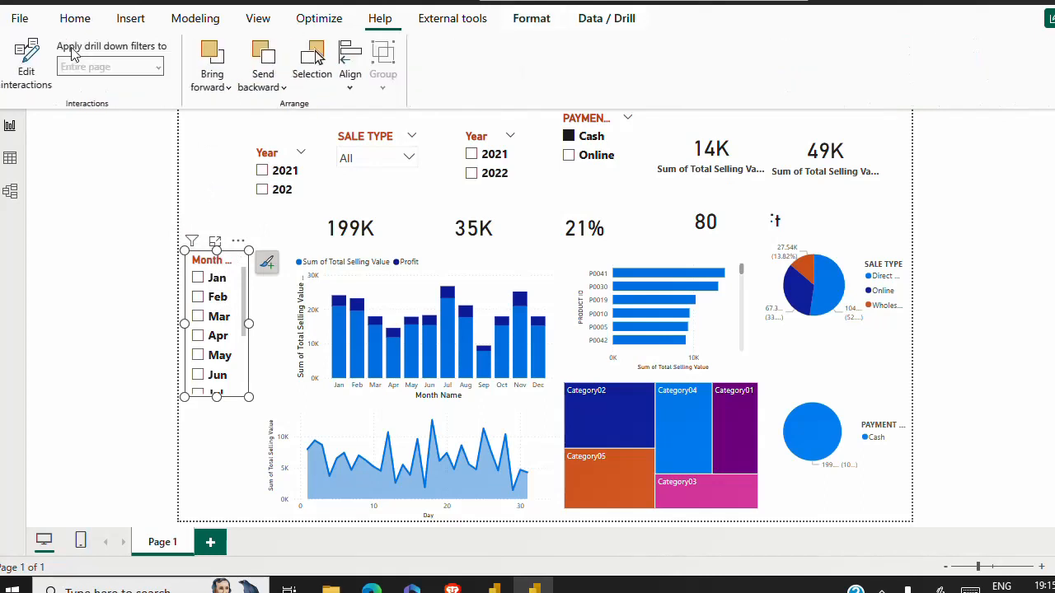
pyautogui.click(31, 72)
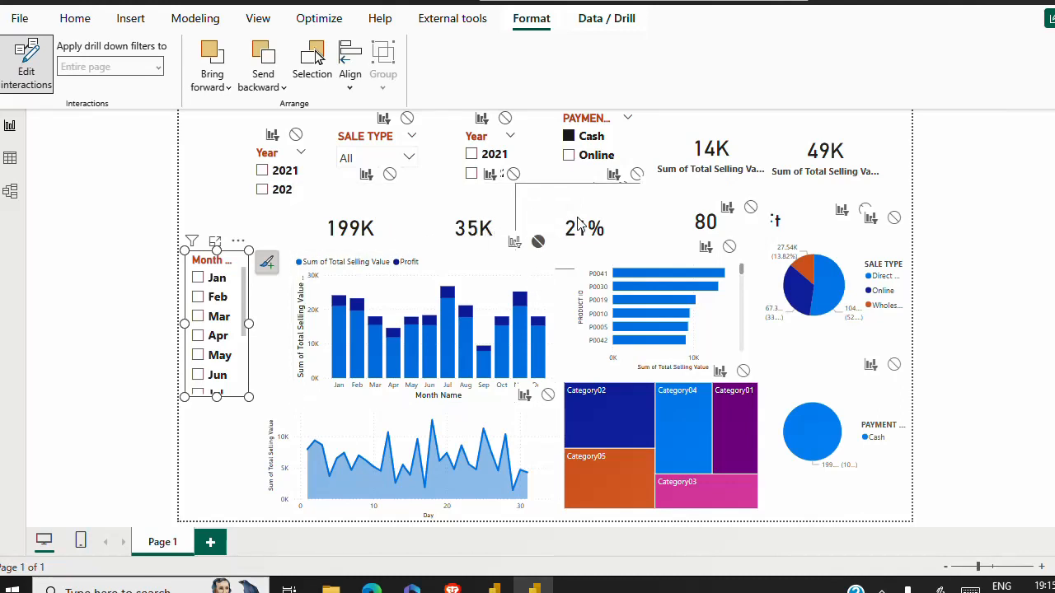
pyautogui.click(581, 126)
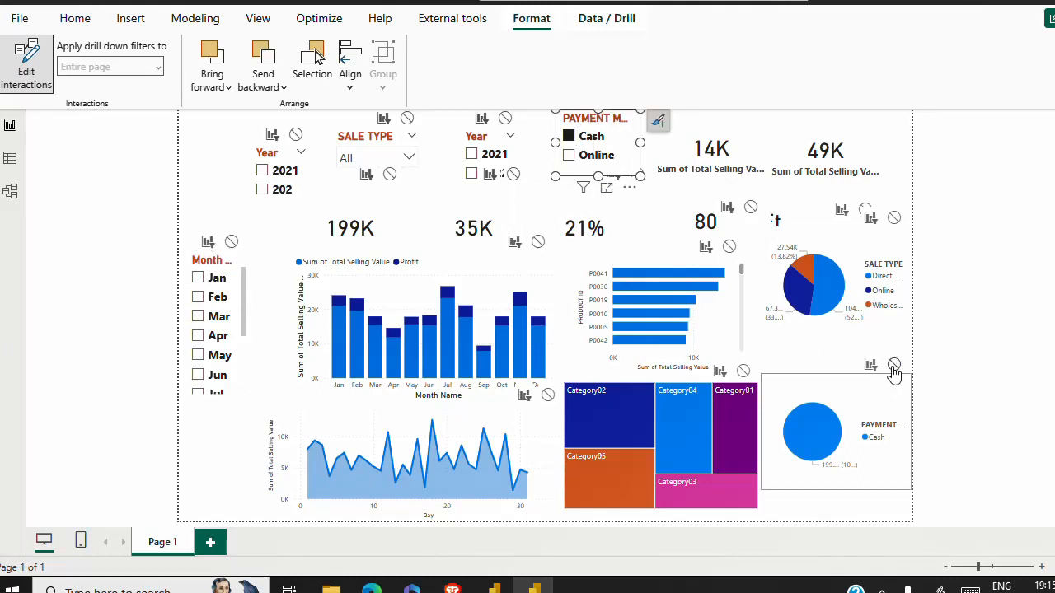
pyautogui.click(570, 137)
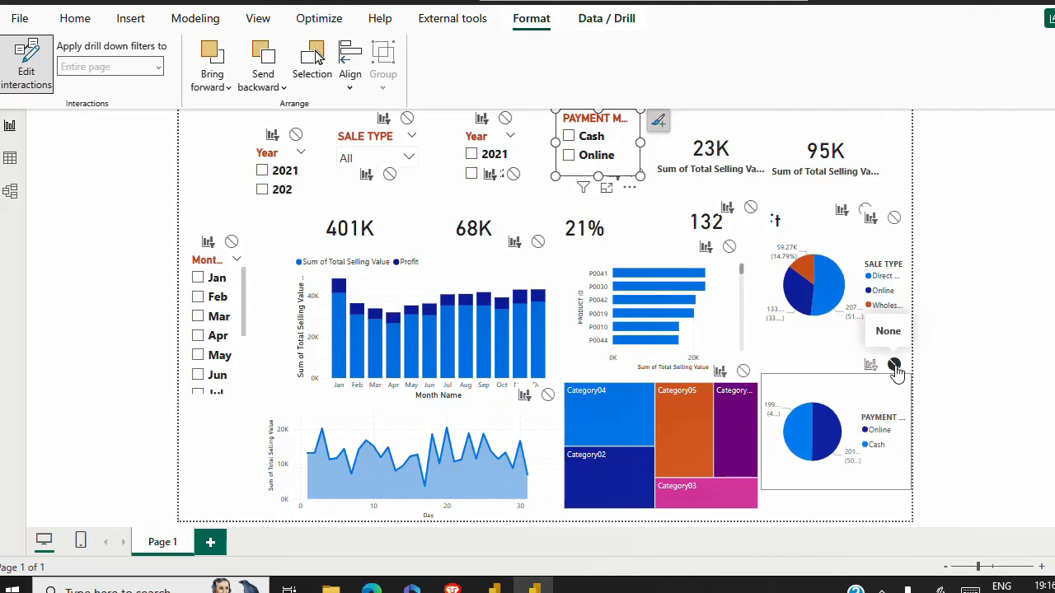
pyautogui.click(369, 144)
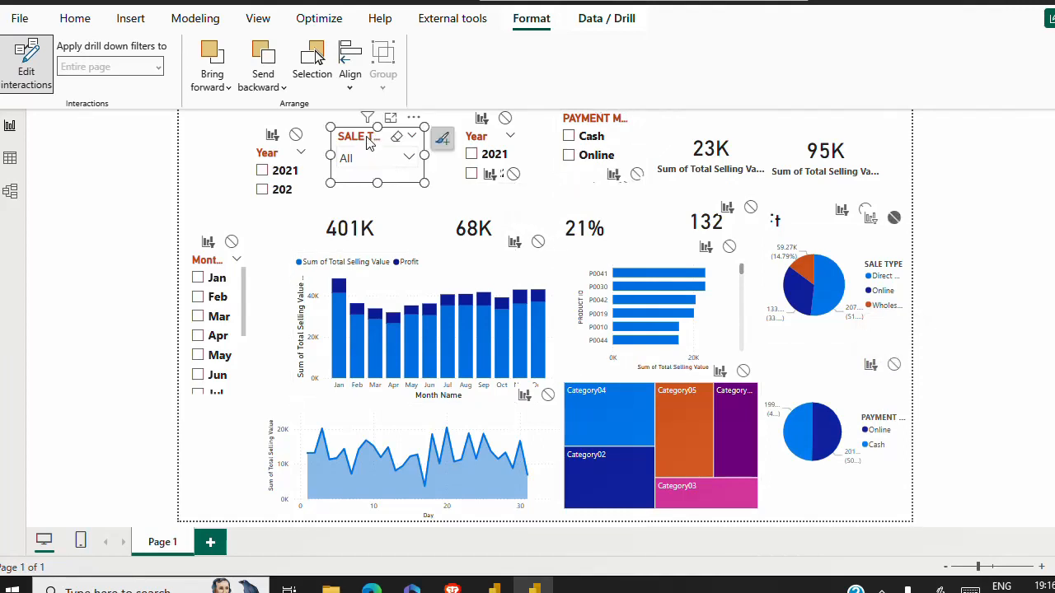
pyautogui.click(895, 219)
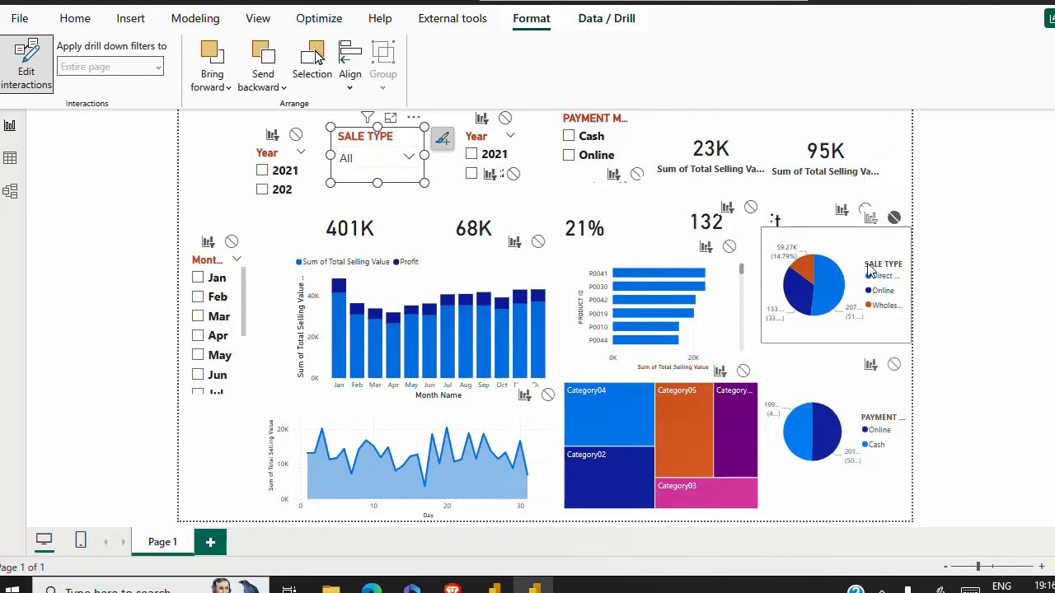
# - Filter the page to Cash payments and turn off interaction editing
pyautogui.click(593, 135)
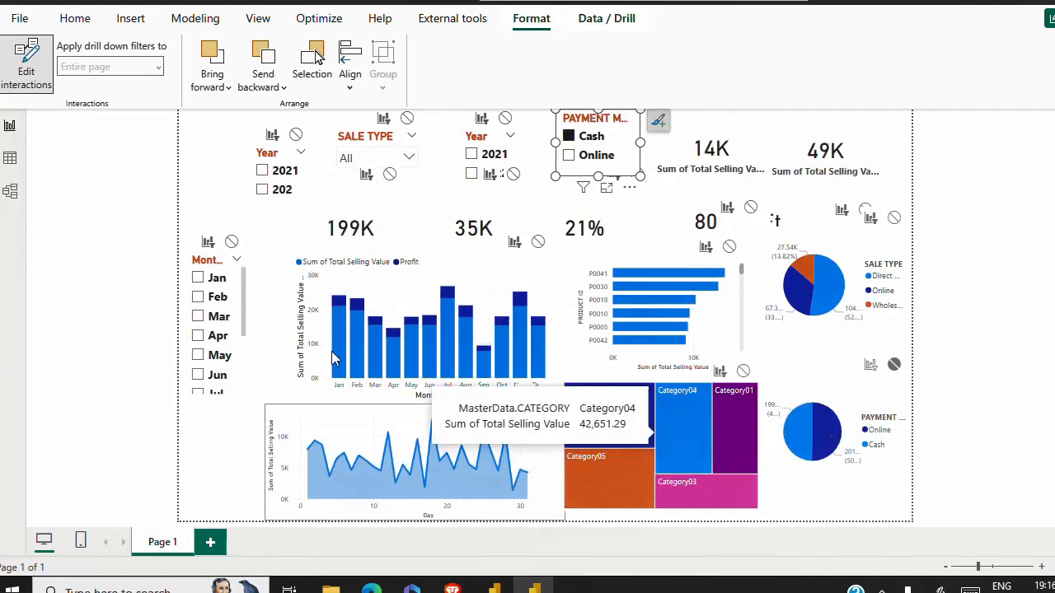
pyautogui.moveTo(437, 338)
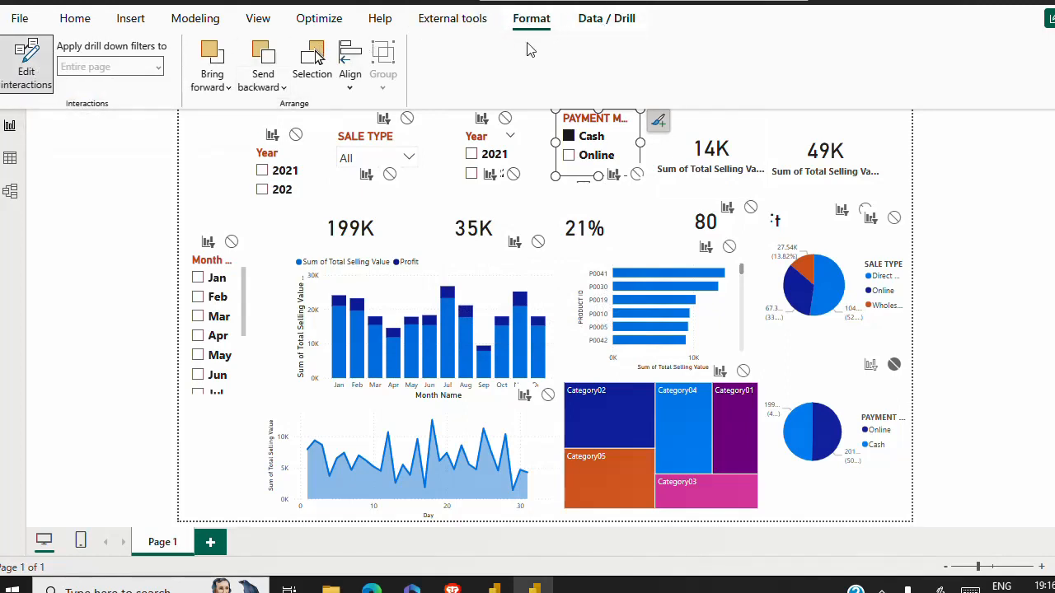
pyautogui.click(449, 20)
pyautogui.click(527, 25)
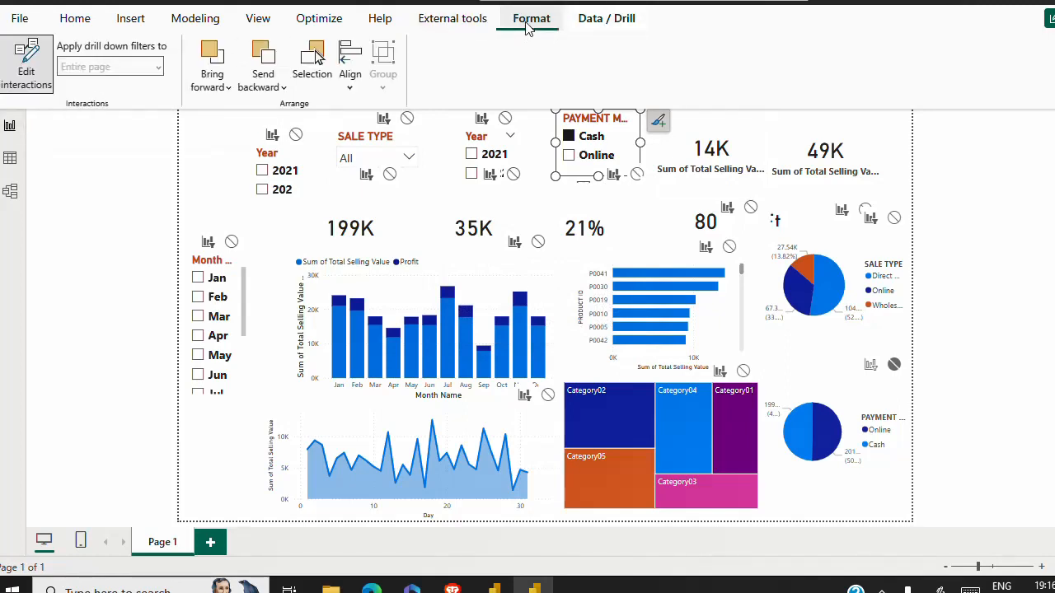
pyautogui.click(30, 66)
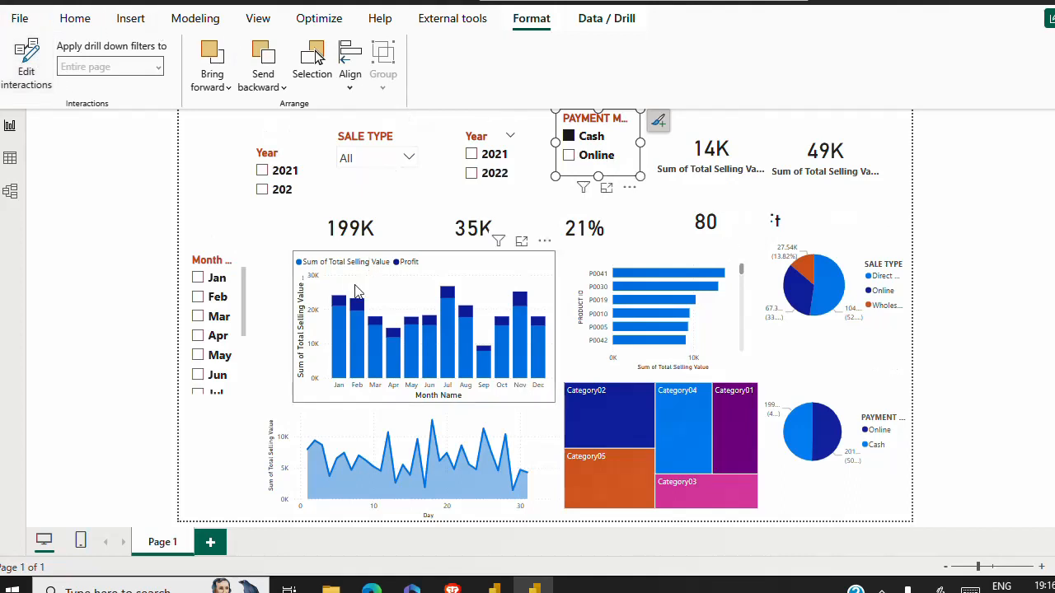
# - Test the month slicer by filtering the page to Jan and to Feb, and clear the month selection
pyautogui.click(203, 280)
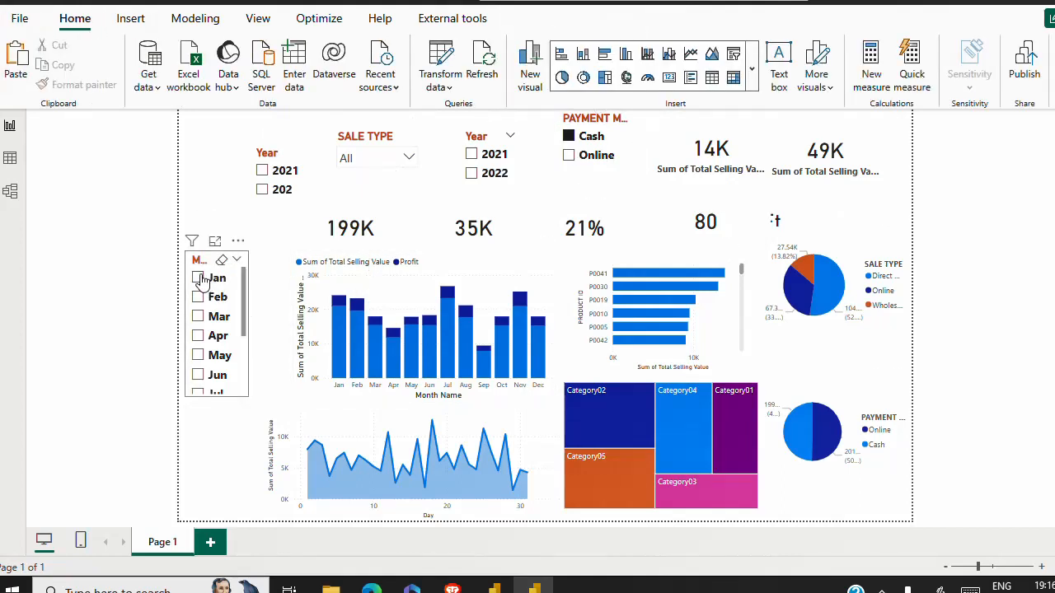
pyautogui.click(199, 279)
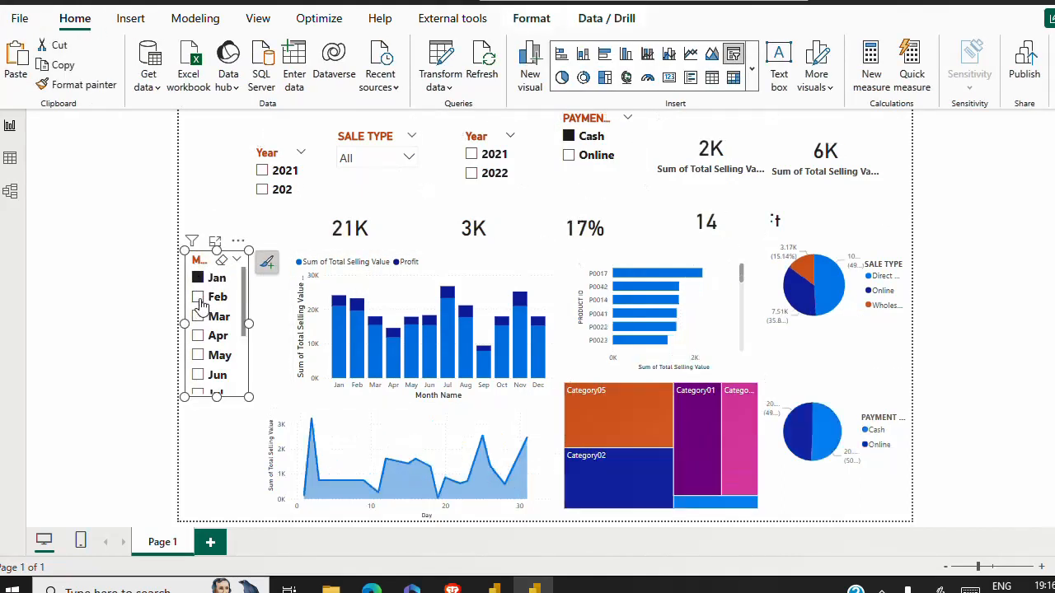
pyautogui.click(200, 298)
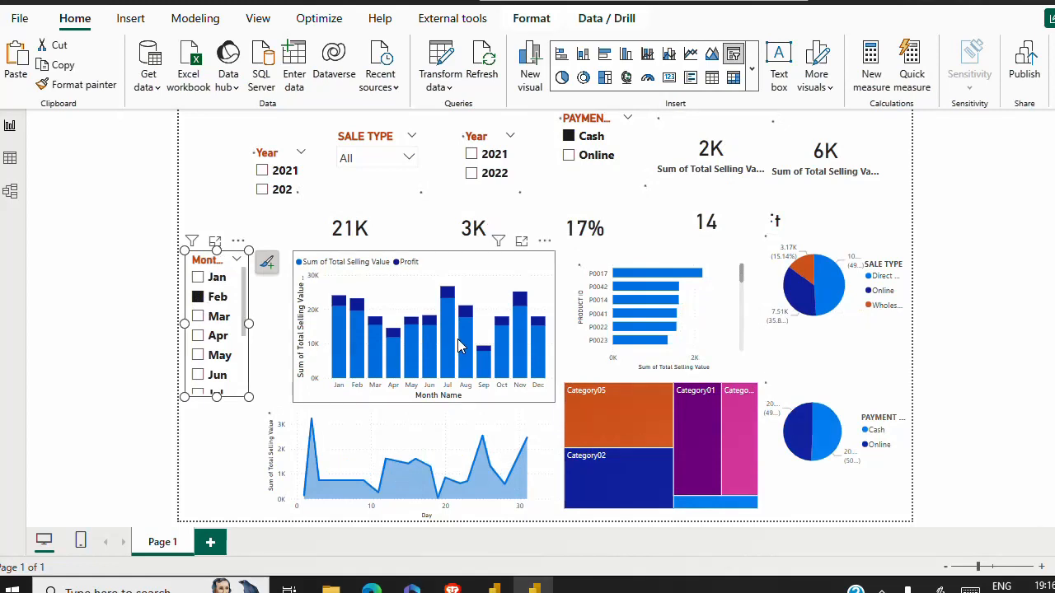
pyautogui.click(200, 299)
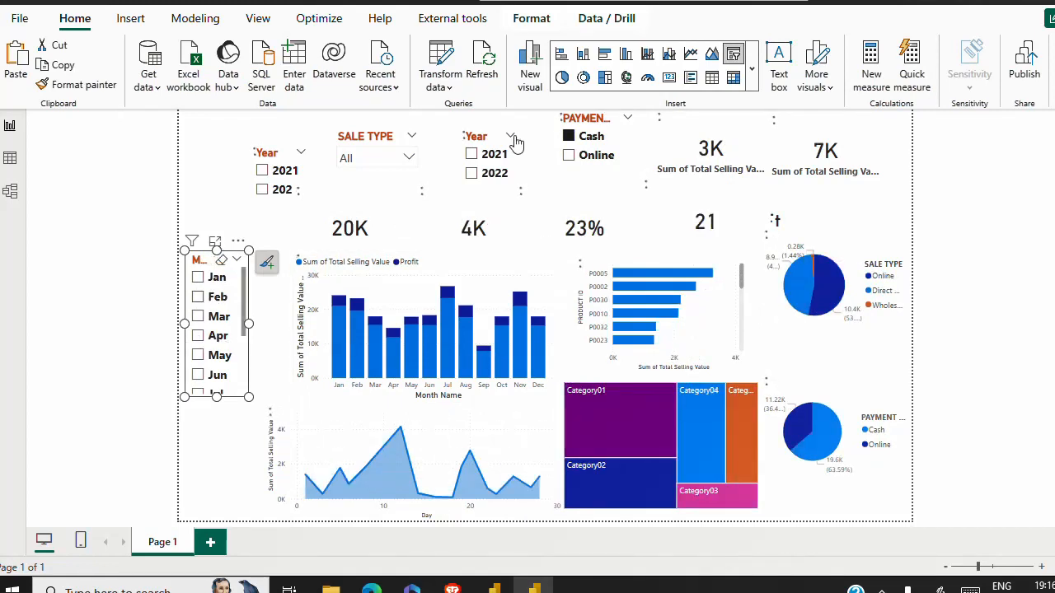
# - Test the PAYMENT MODE slicer with Online and the SALE TYPE slicer with Direct Sales, clearing both selections
pyautogui.click(569, 137)
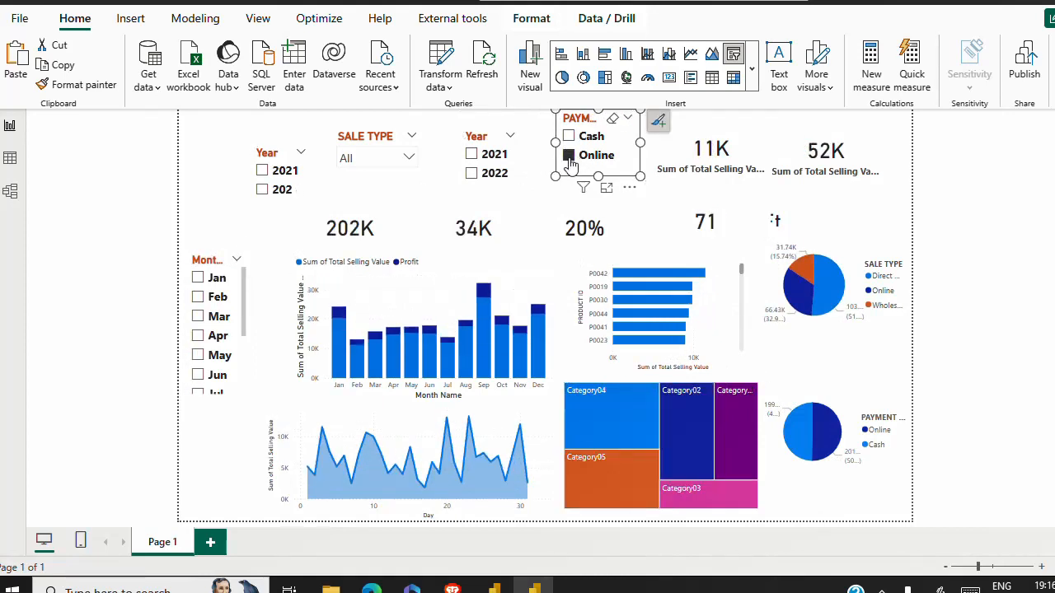
pyautogui.click(569, 156)
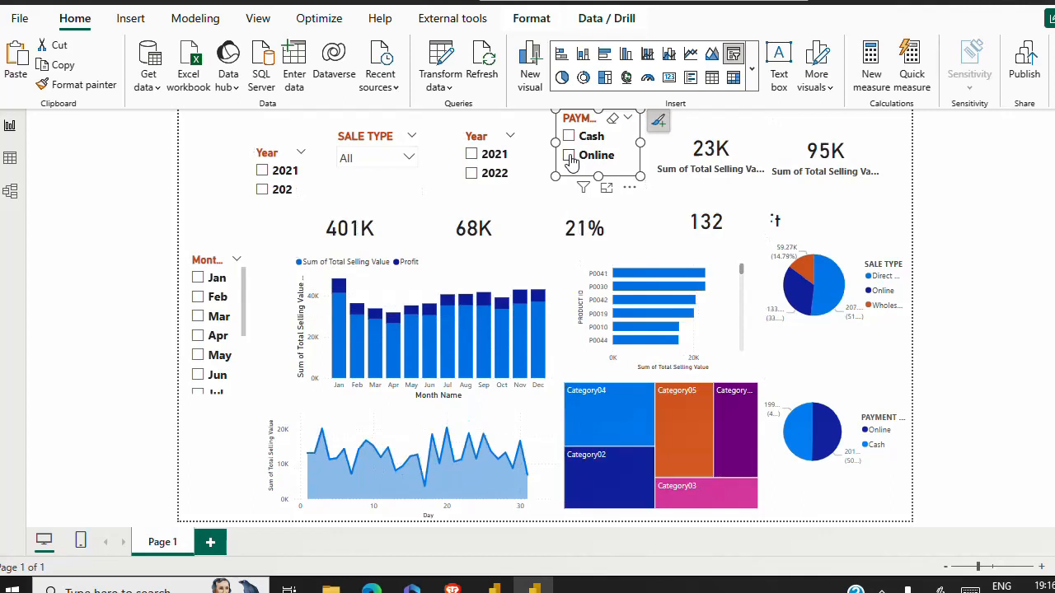
pyautogui.click(370, 164)
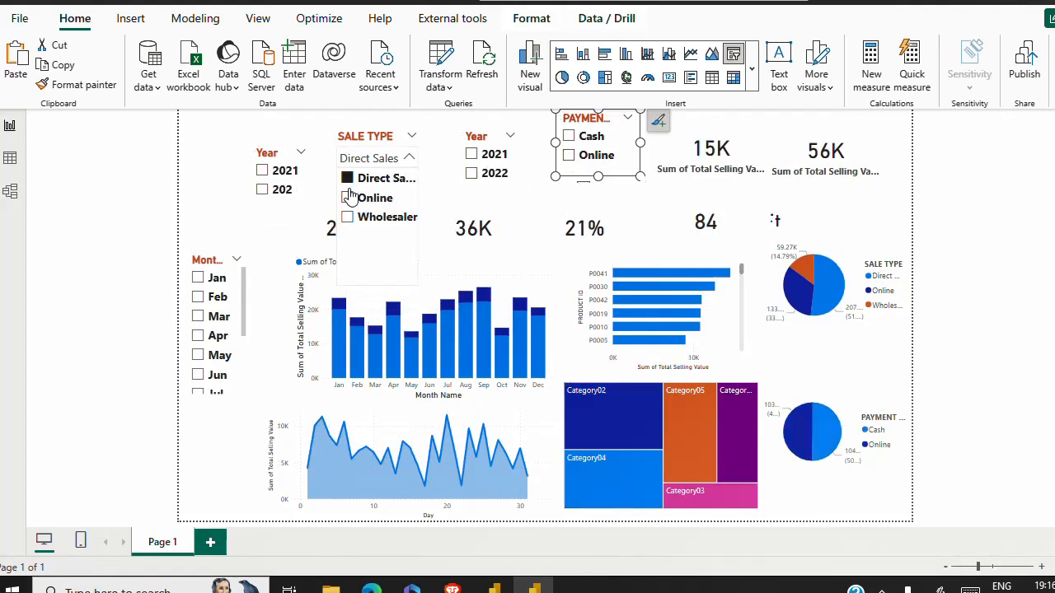
pyautogui.click(350, 183)
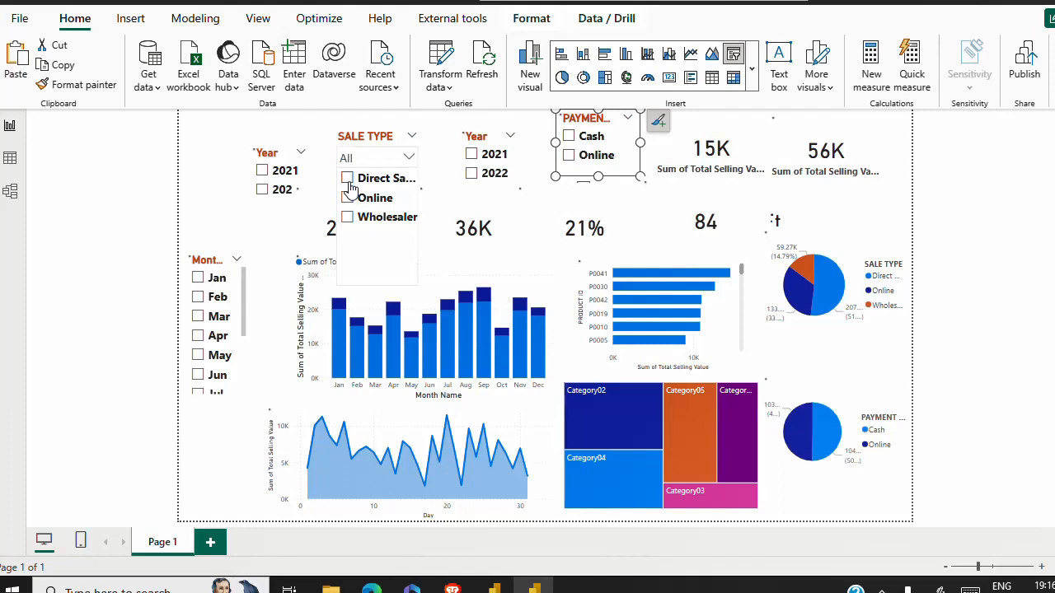
pyautogui.click(249, 228)
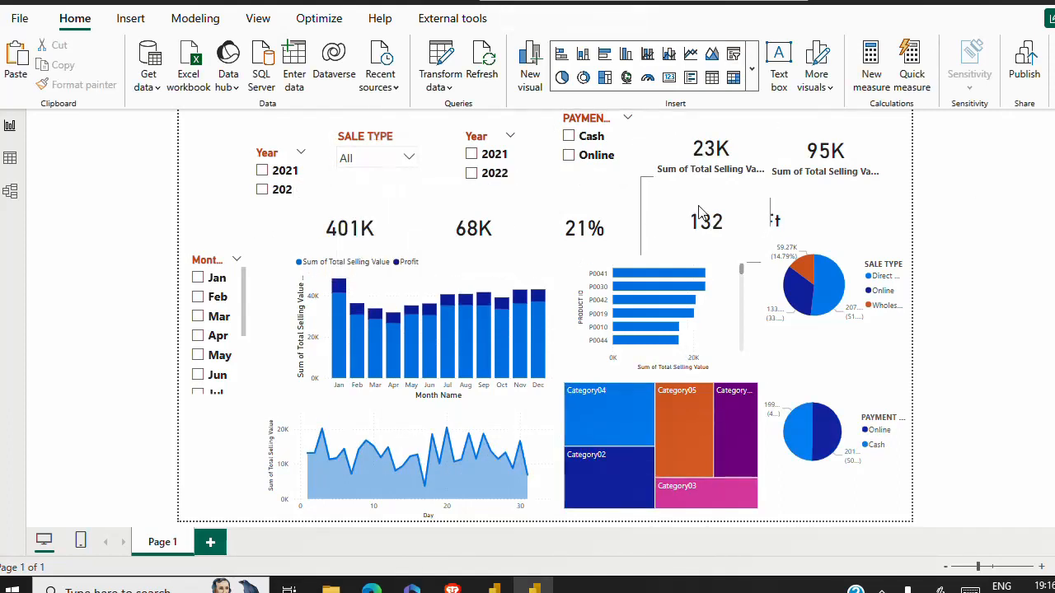
# - Move the Ft card slightly to the right, beneath the 95K card and above the sale type pie chart
pyautogui.click(781, 223)
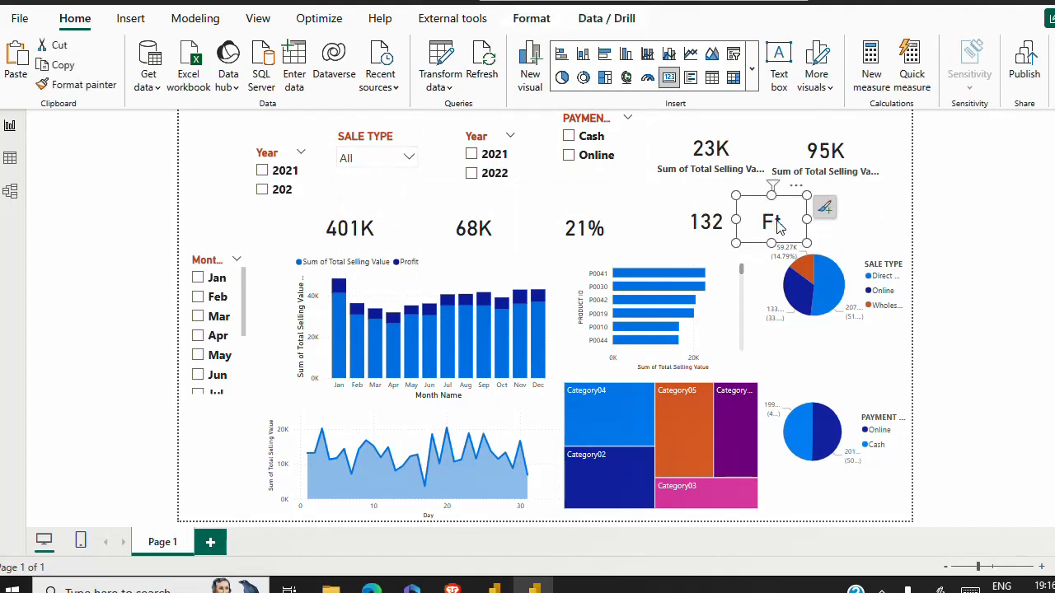
pyautogui.moveTo(785, 203); pyautogui.dragTo(820, 202)
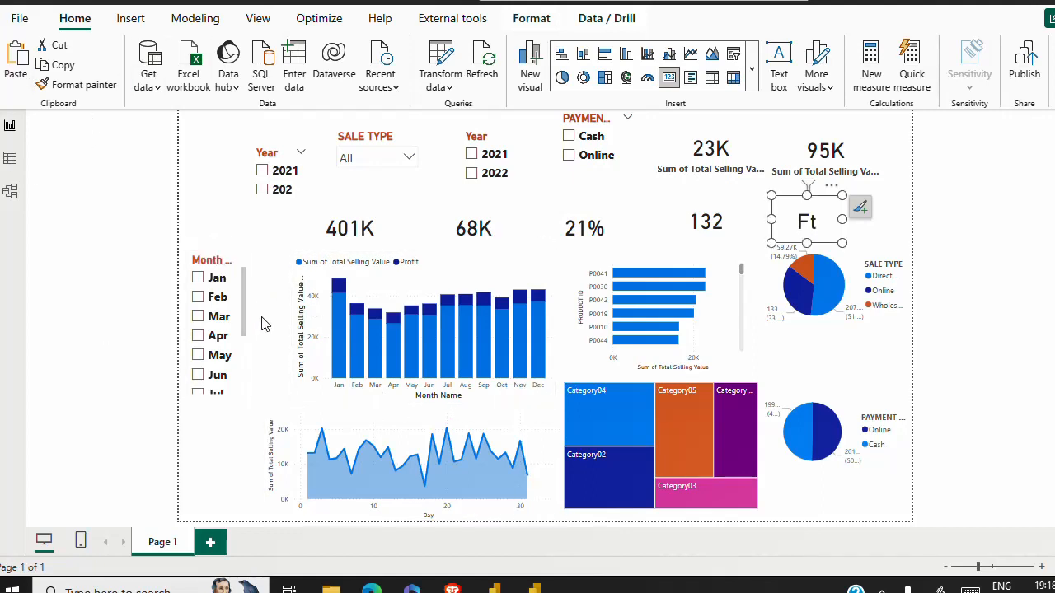
# - Search Windows for "ppt", launch PowerPoint and open the recent presentation templates2
pyautogui.click(164, 590)
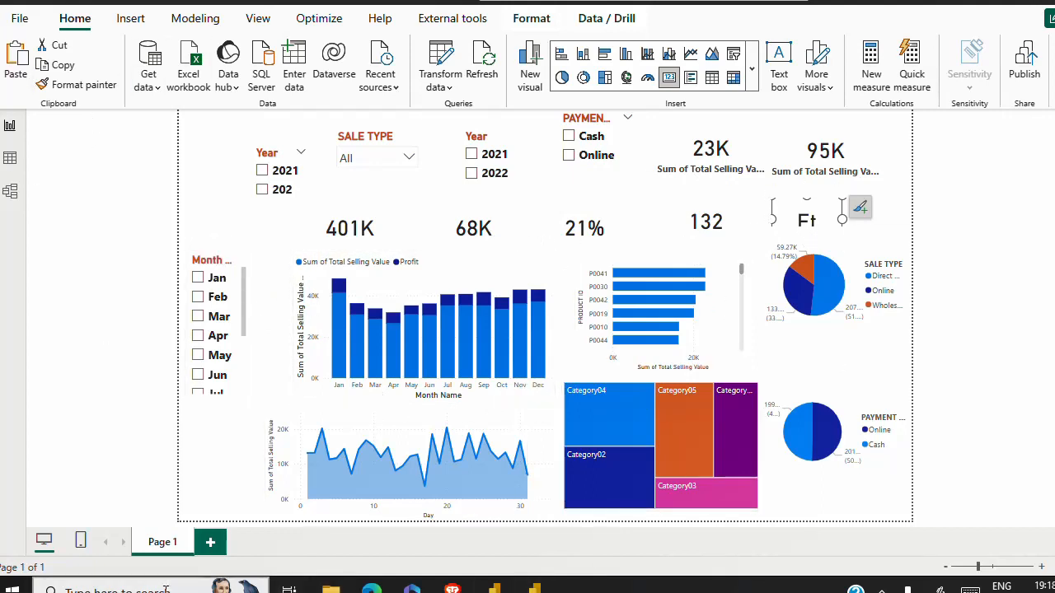
pyautogui.write('ppt')
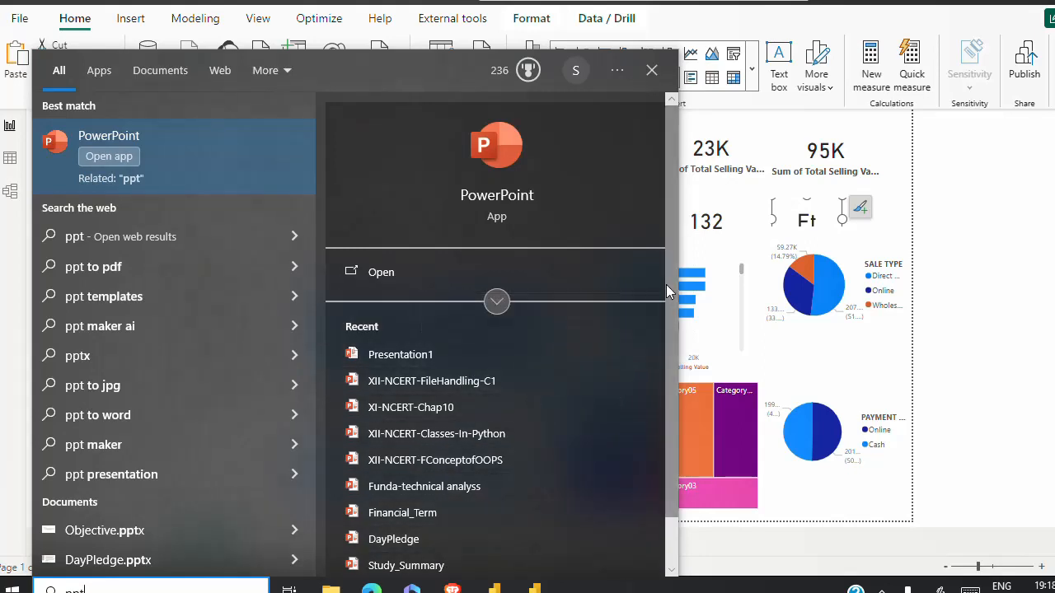
pyautogui.moveTo(666, 285); pyautogui.dragTo(664, 254)
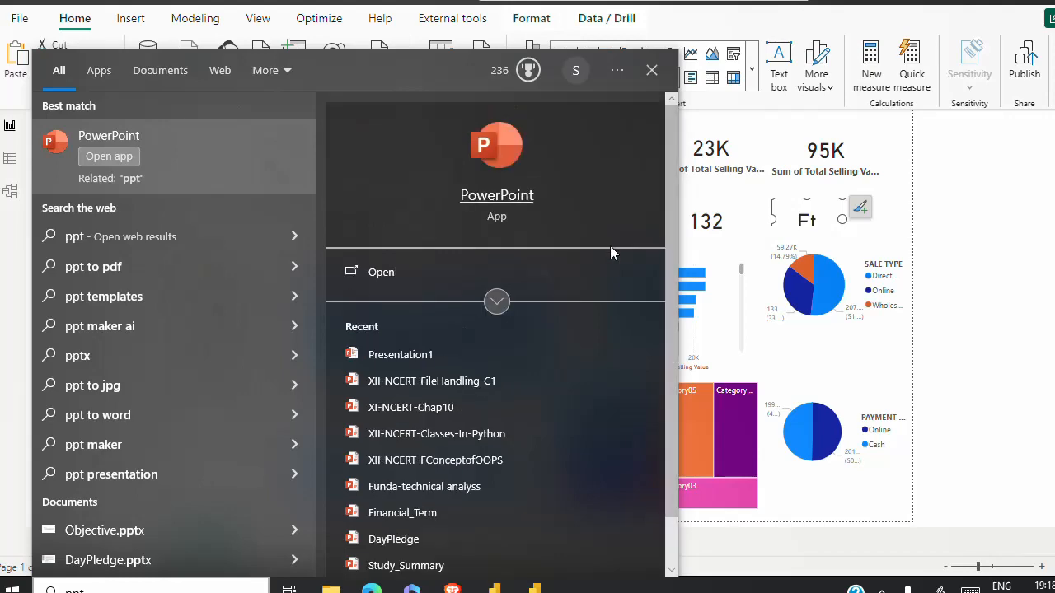
pyautogui.click(354, 271)
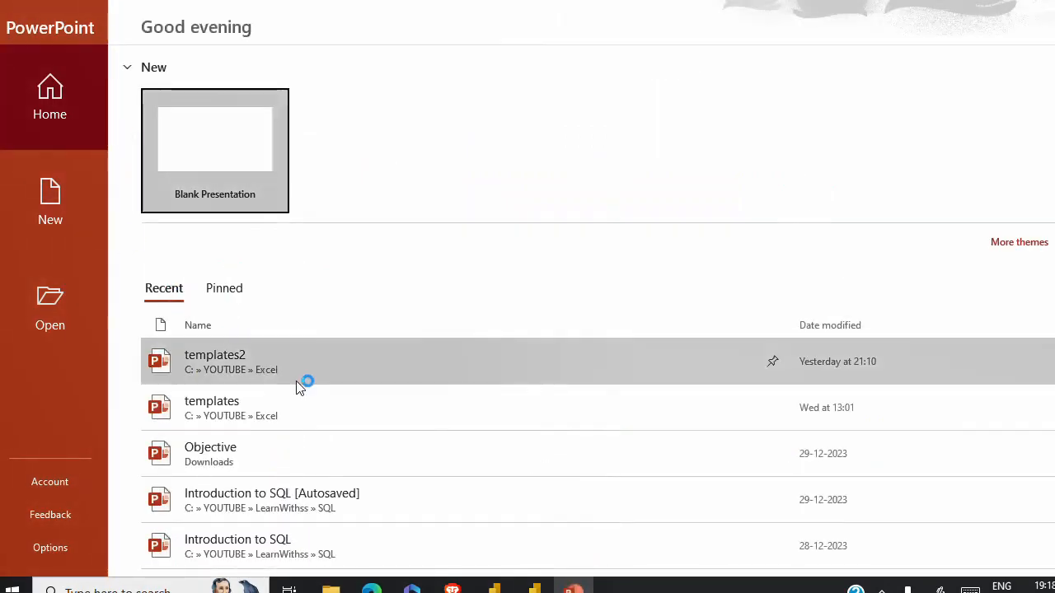
pyautogui.click(297, 375)
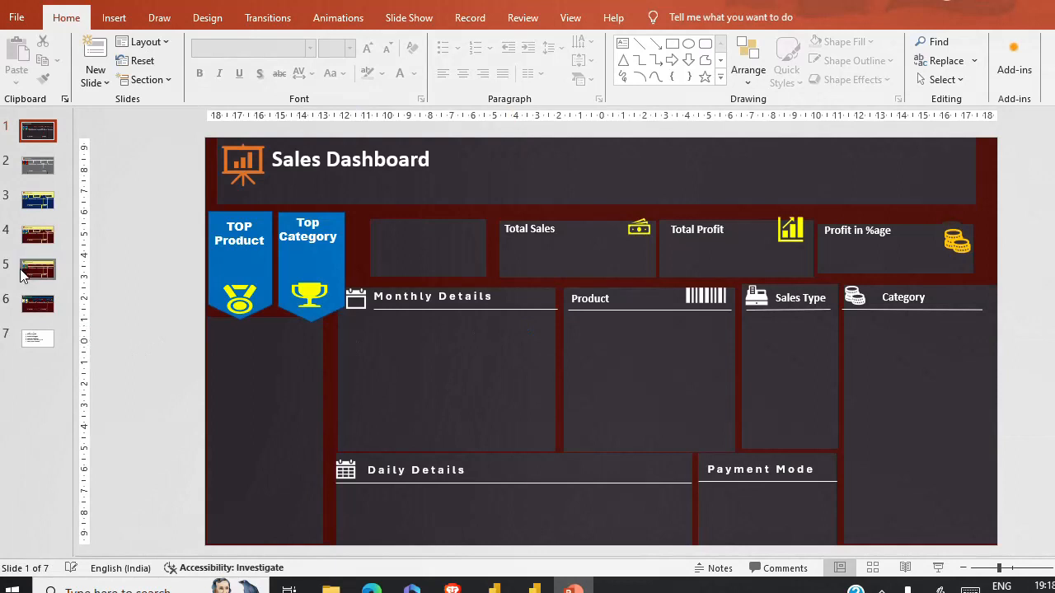
# - Look through the slides of the presentation to compare the Sales Dashboard background designs, ending on slide 2
pyautogui.click(42, 168)
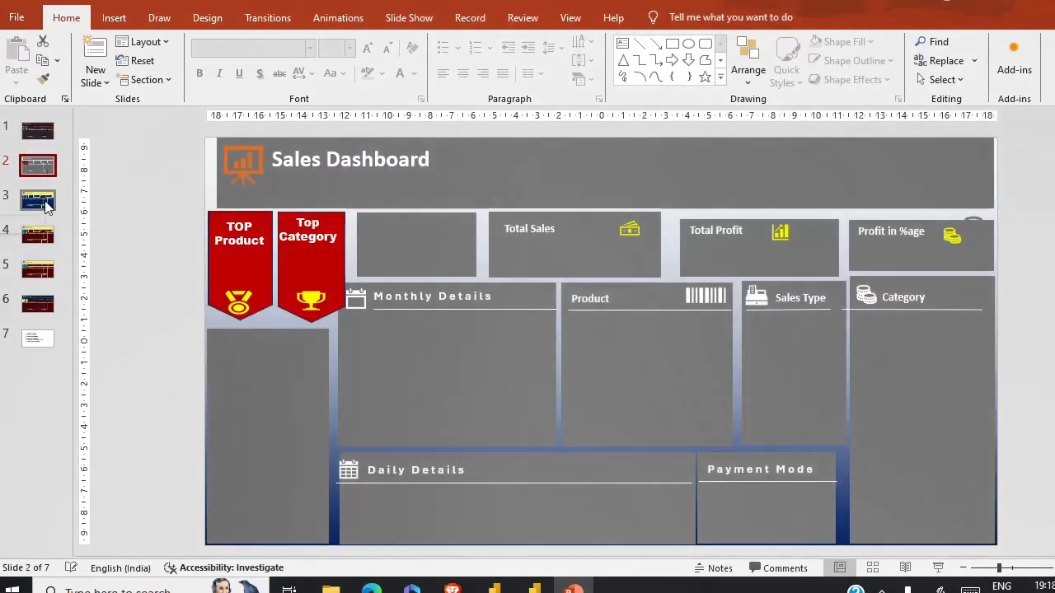
pyautogui.click(43, 204)
pyautogui.click(45, 237)
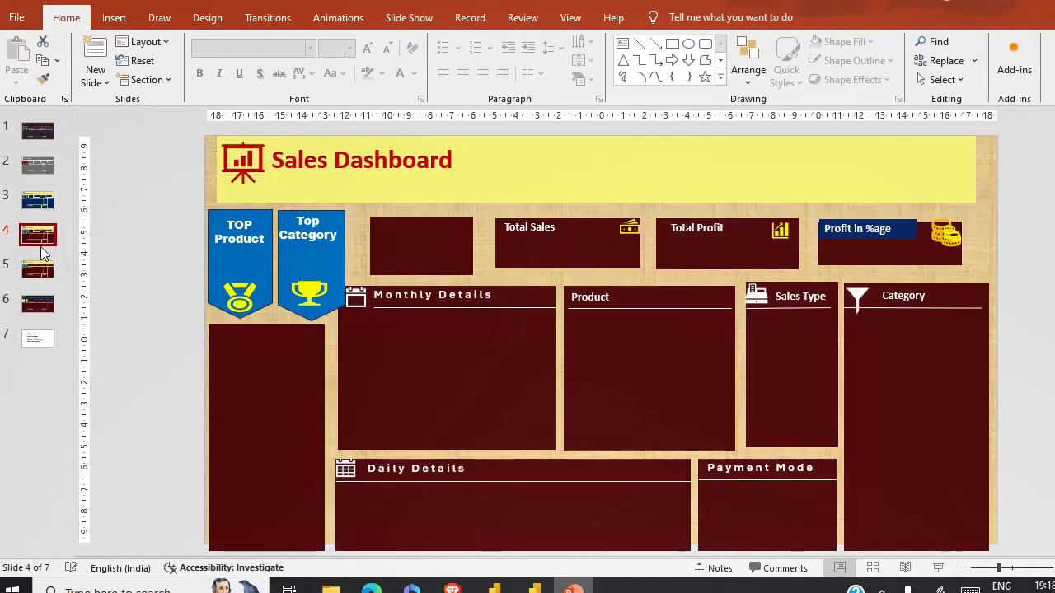
pyautogui.click(42, 270)
pyautogui.click(43, 305)
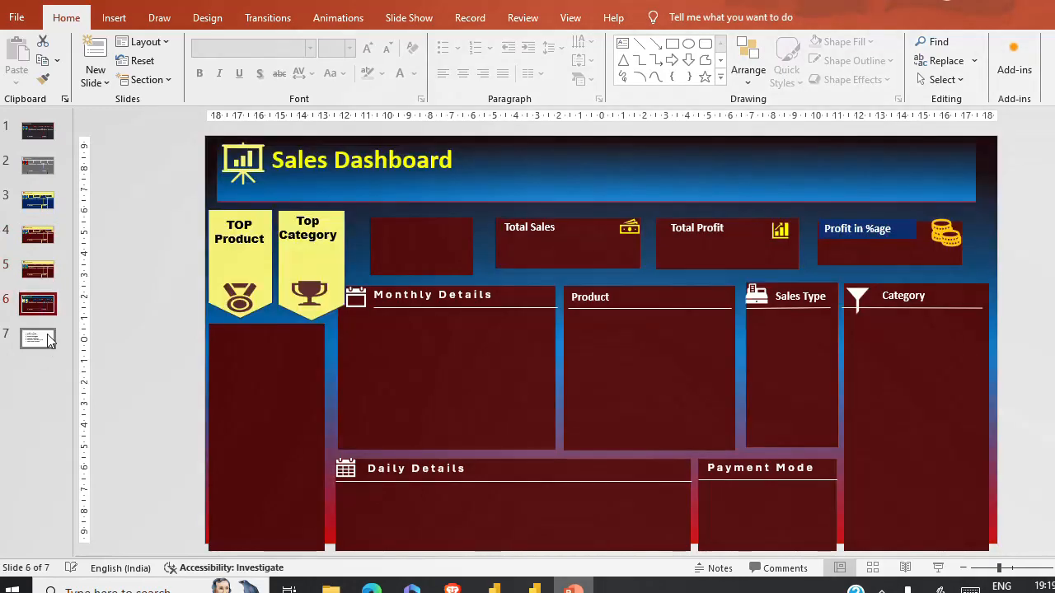
pyautogui.click(48, 340)
pyautogui.click(42, 305)
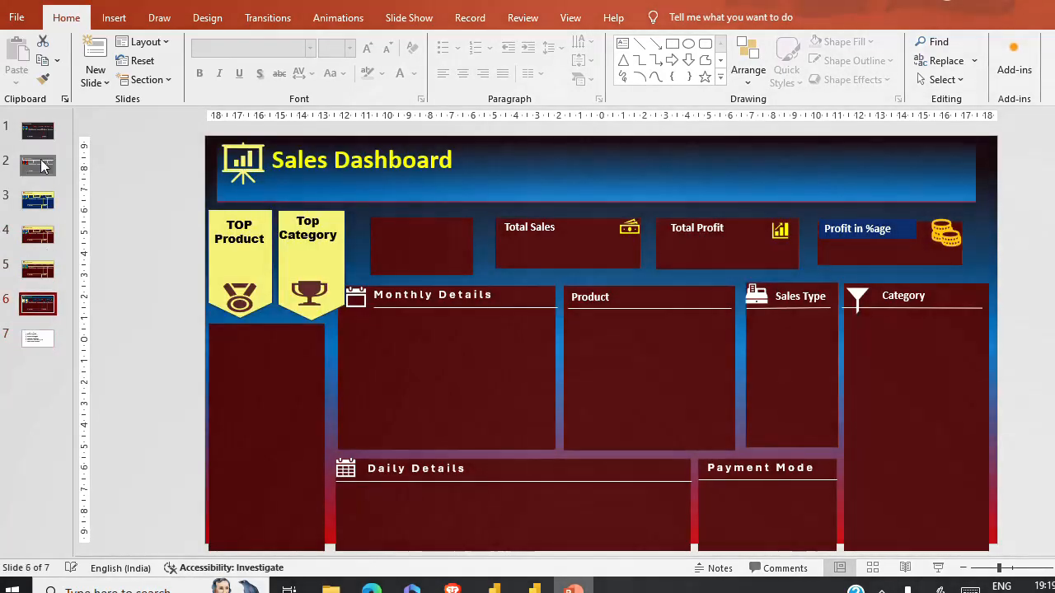
pyautogui.click(41, 132)
pyautogui.click(43, 166)
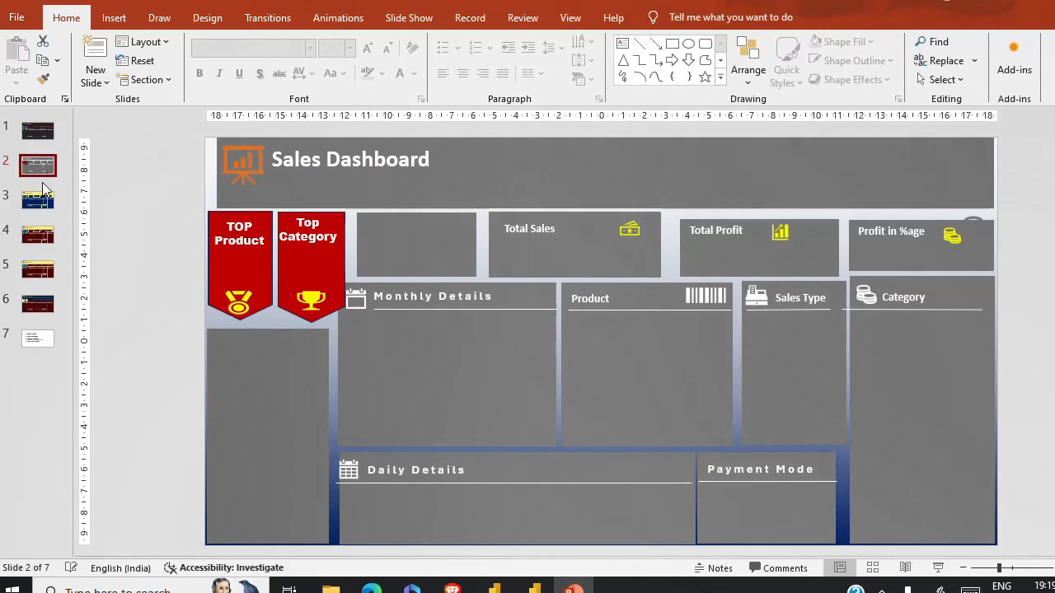
# - Display slide 5 and save the presentation as templates2 in the Downloads folder in PowerPoint Presentation format
pyautogui.click(41, 202)
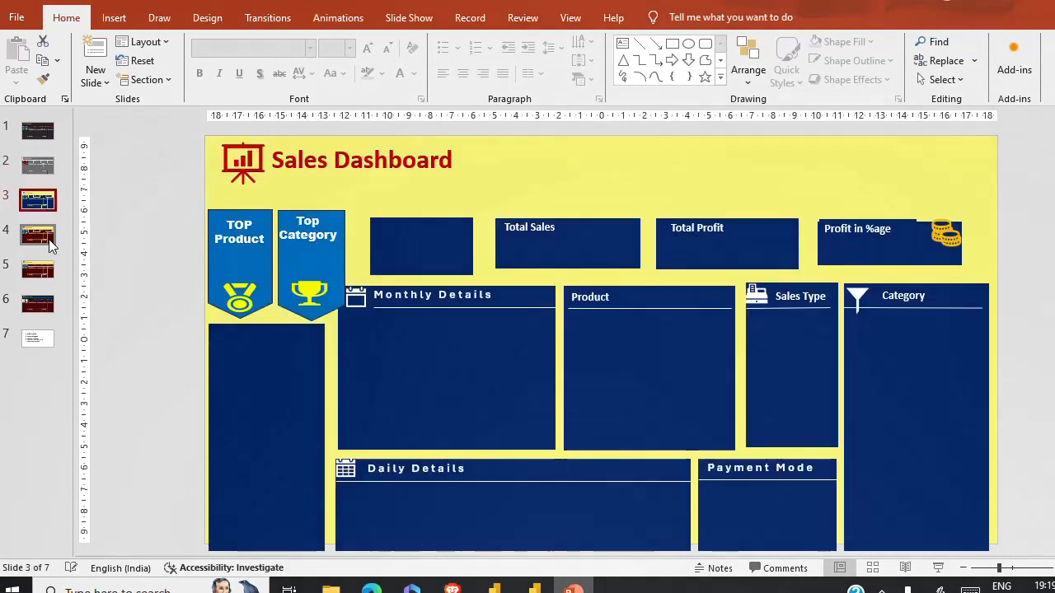
pyautogui.click(48, 239)
pyautogui.click(44, 270)
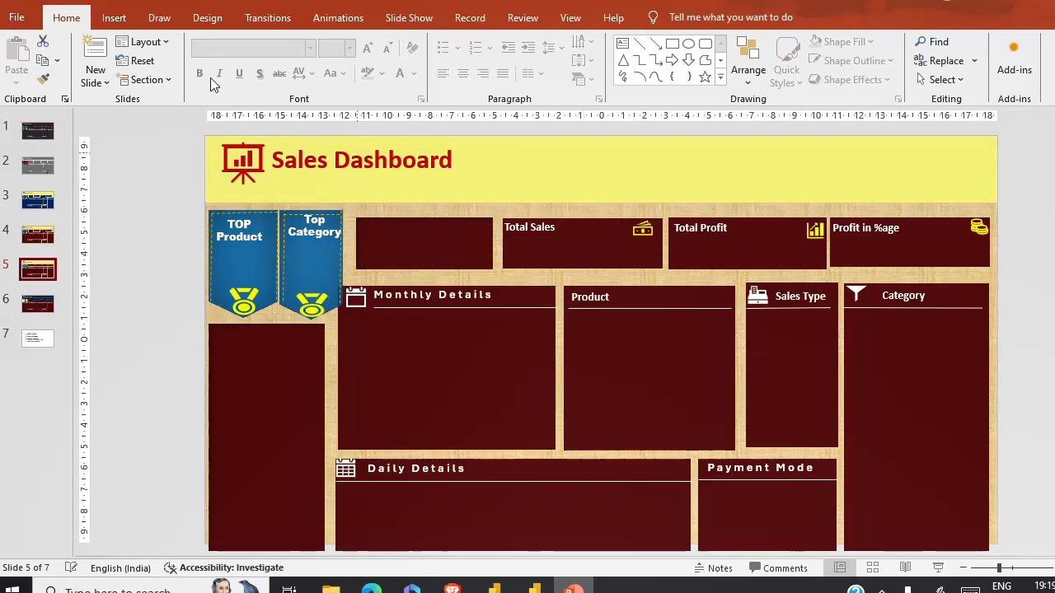
pyautogui.click(16, 18)
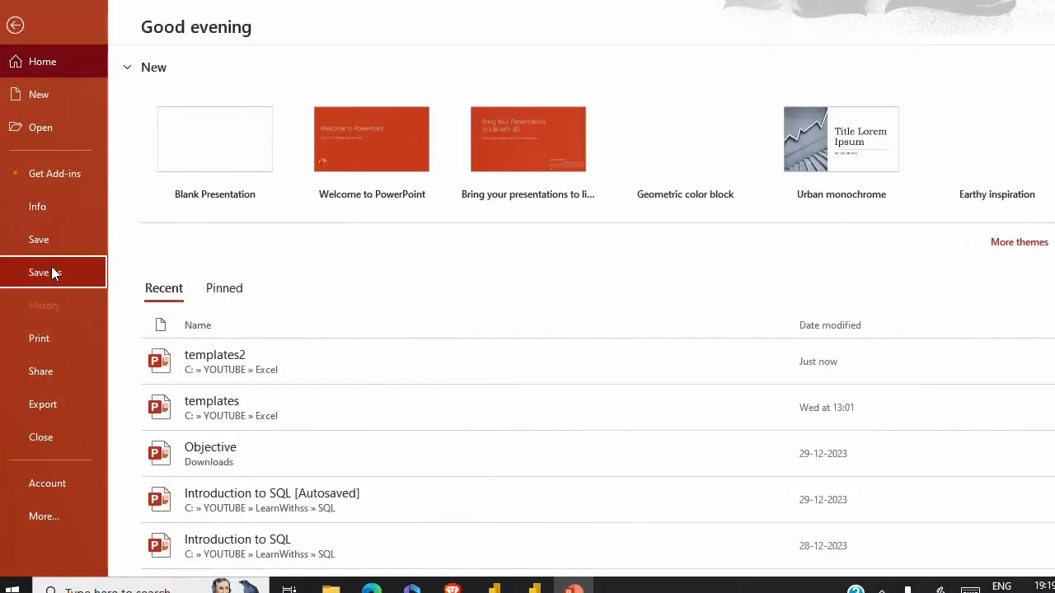
pyautogui.click(52, 273)
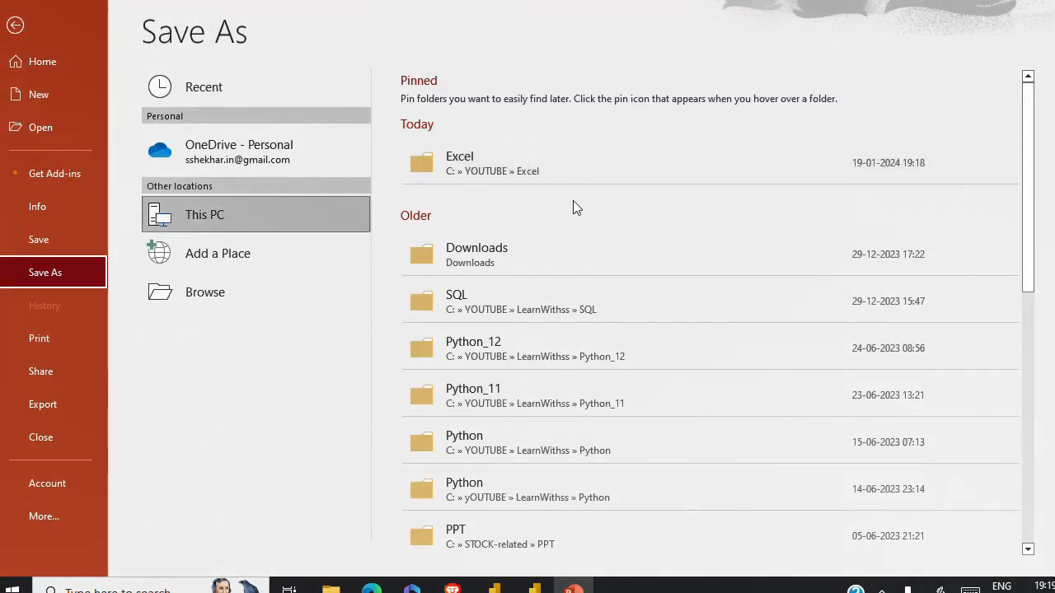
pyautogui.click(515, 264)
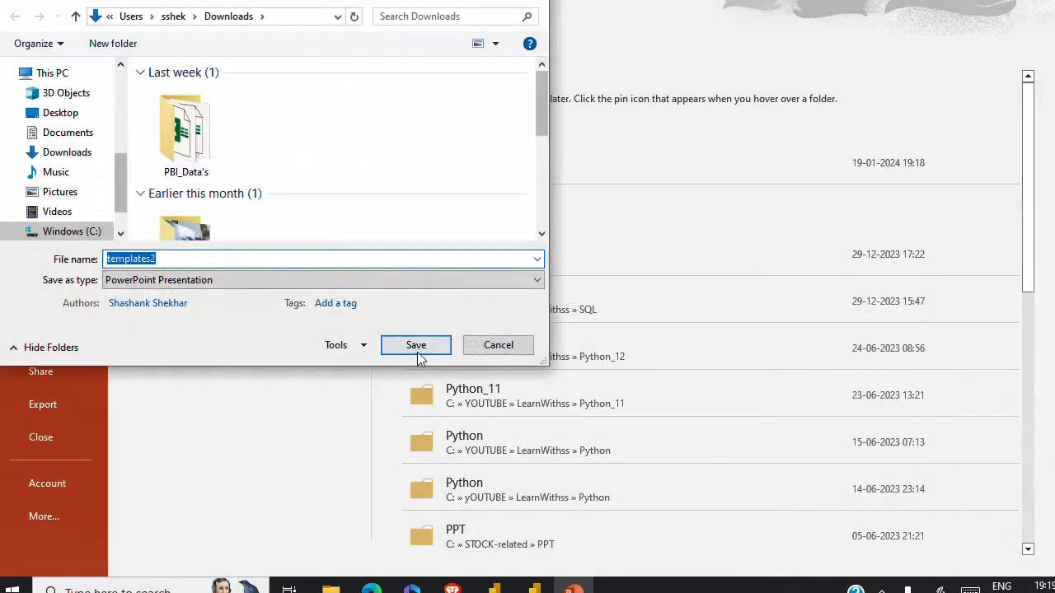
pyautogui.click(416, 346)
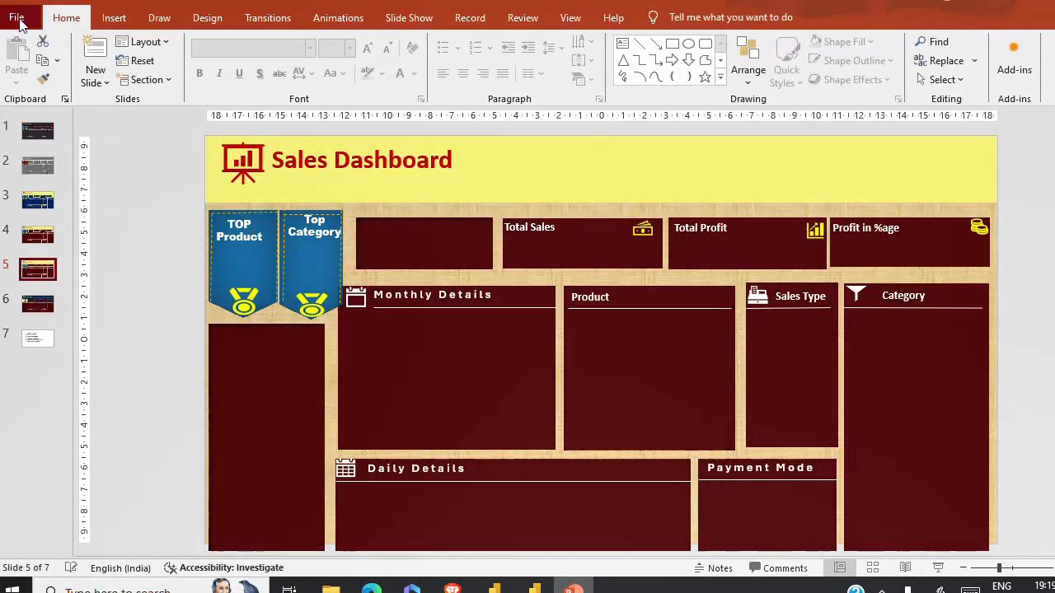
# - Export only slide 5 to the Downloads folder as templates2 in GIF Graphics Interchange Format
pyautogui.click(14, 18)
pyautogui.click(71, 273)
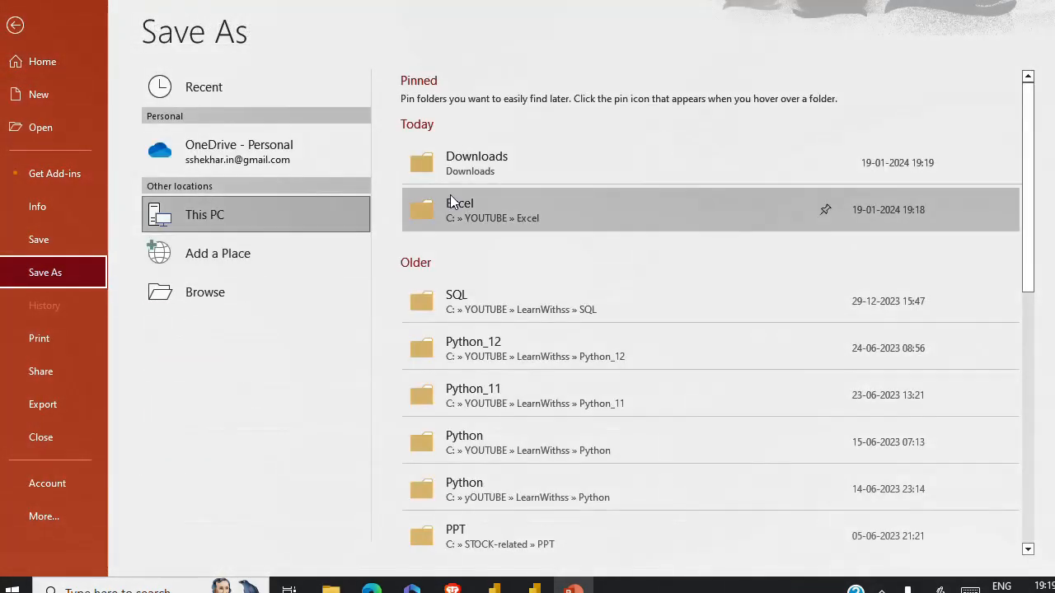
pyautogui.click(472, 161)
pyautogui.click(206, 280)
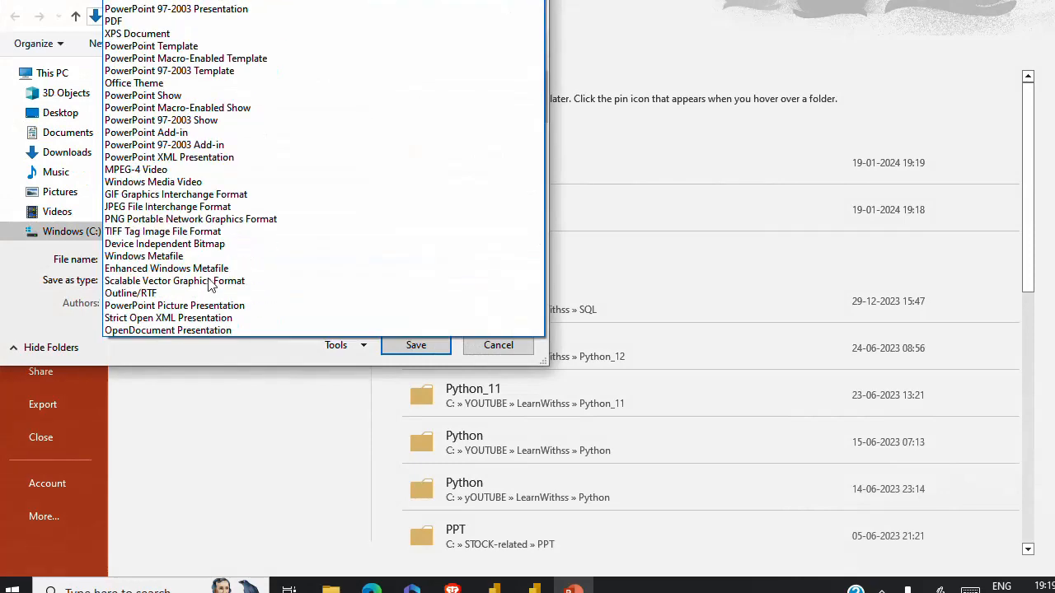
pyautogui.click(196, 207)
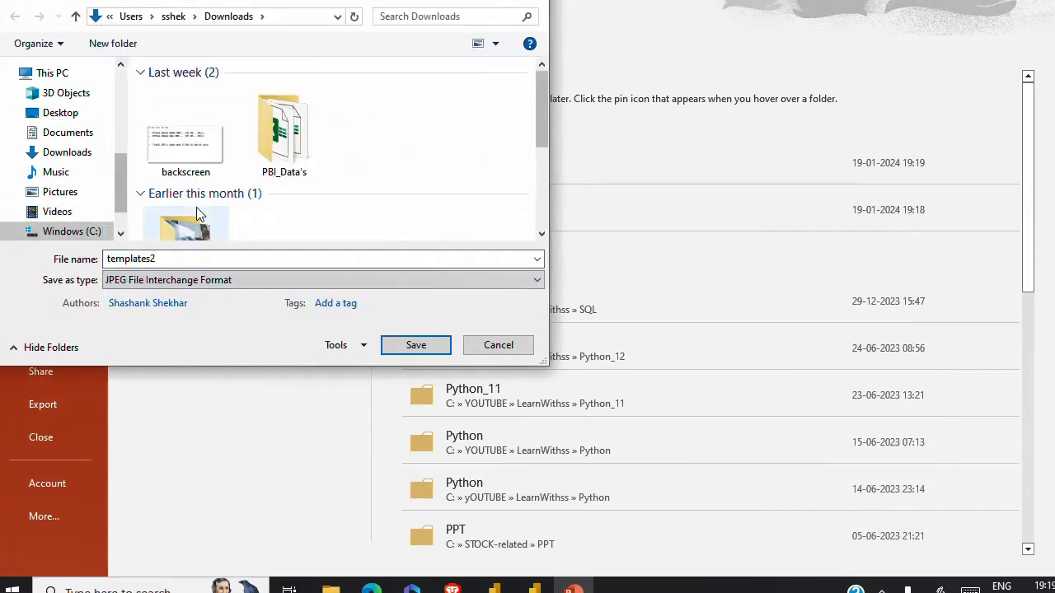
pyautogui.click(243, 280)
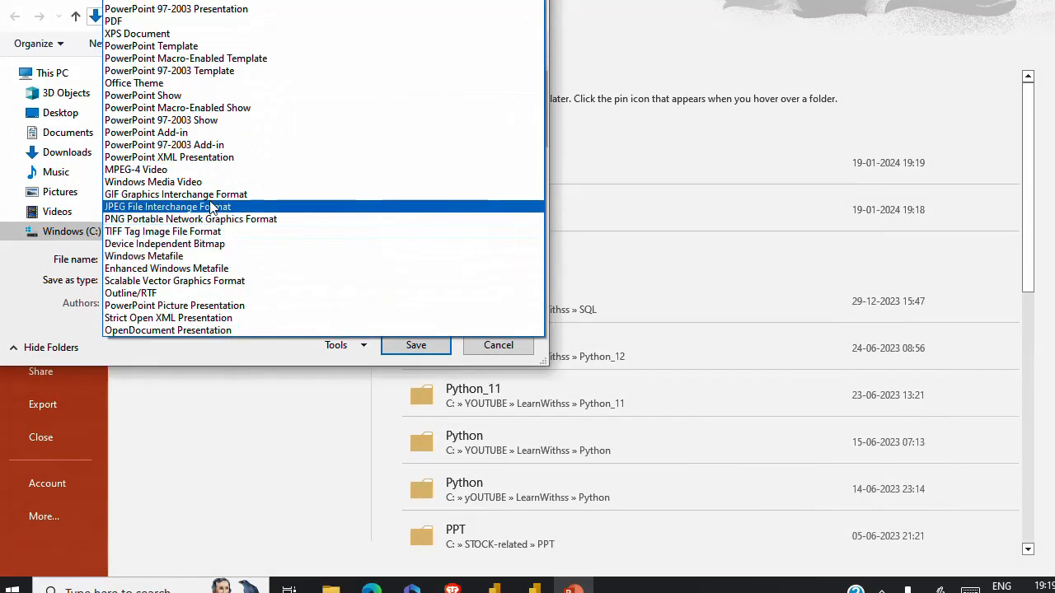
pyautogui.click(211, 196)
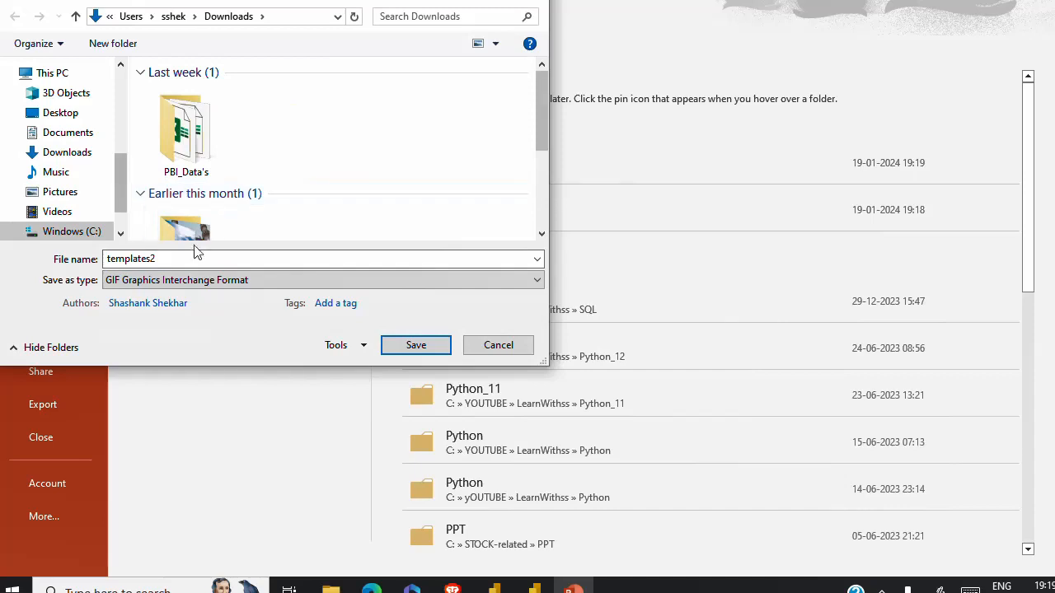
pyautogui.click(414, 345)
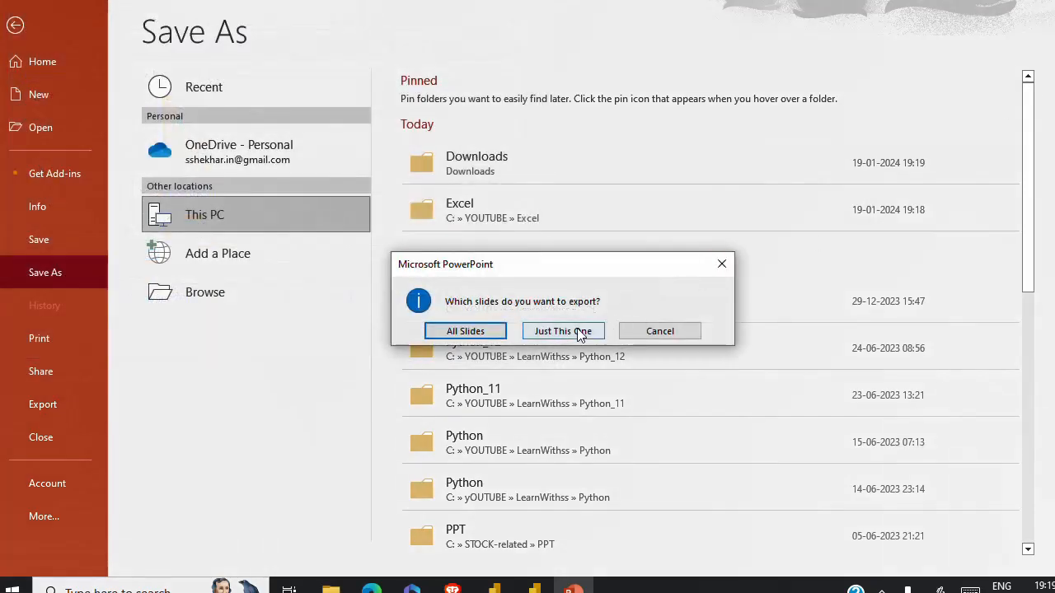
pyautogui.click(579, 333)
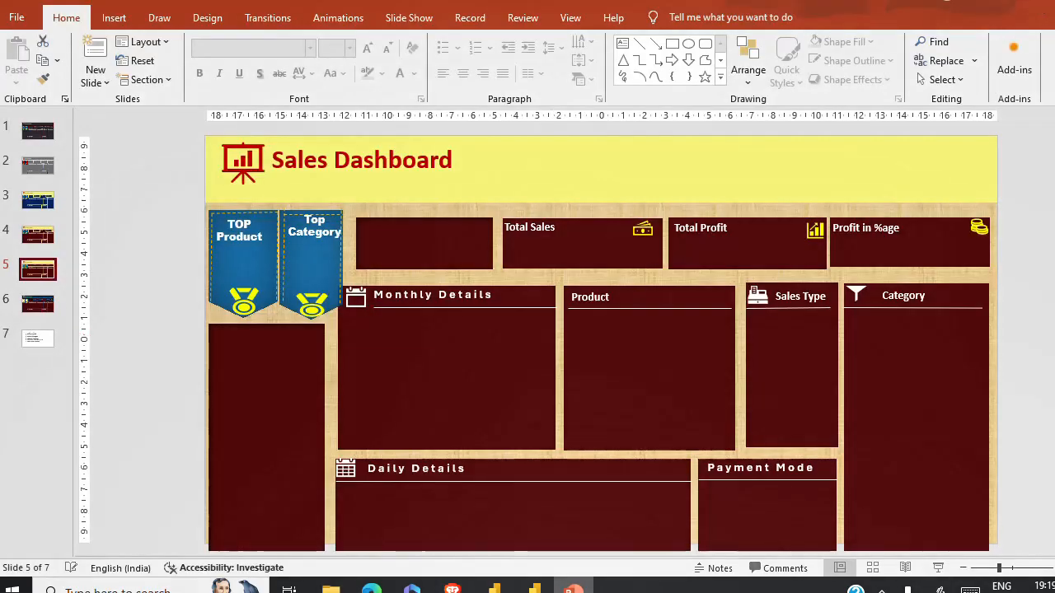
# - Switch to the Power BI report and set templates2 from Downloads as the page's canvas background image
pyautogui.click(1032, 2)
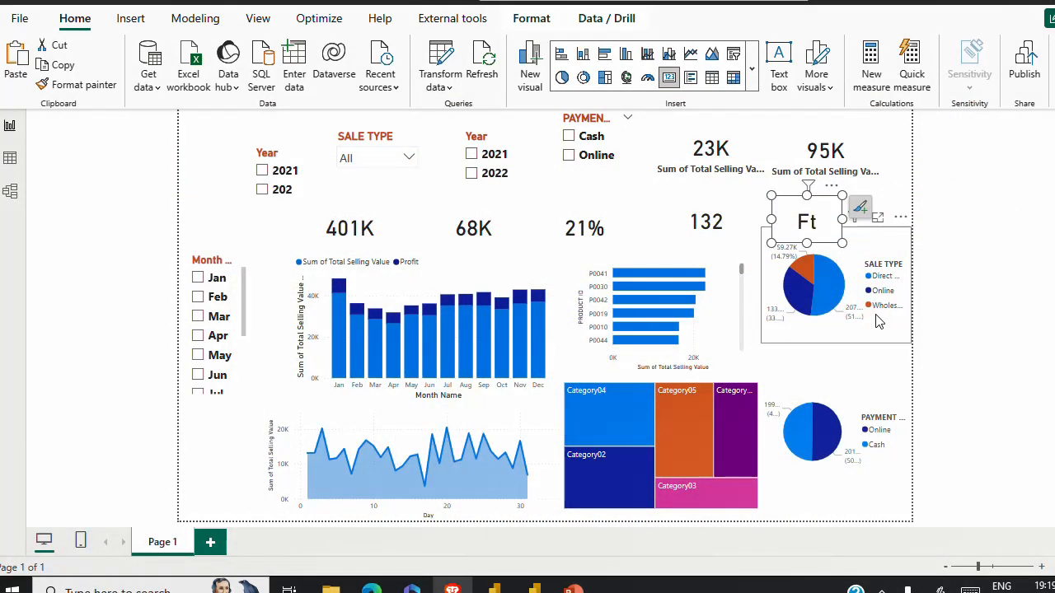
pyautogui.click(1046, 214)
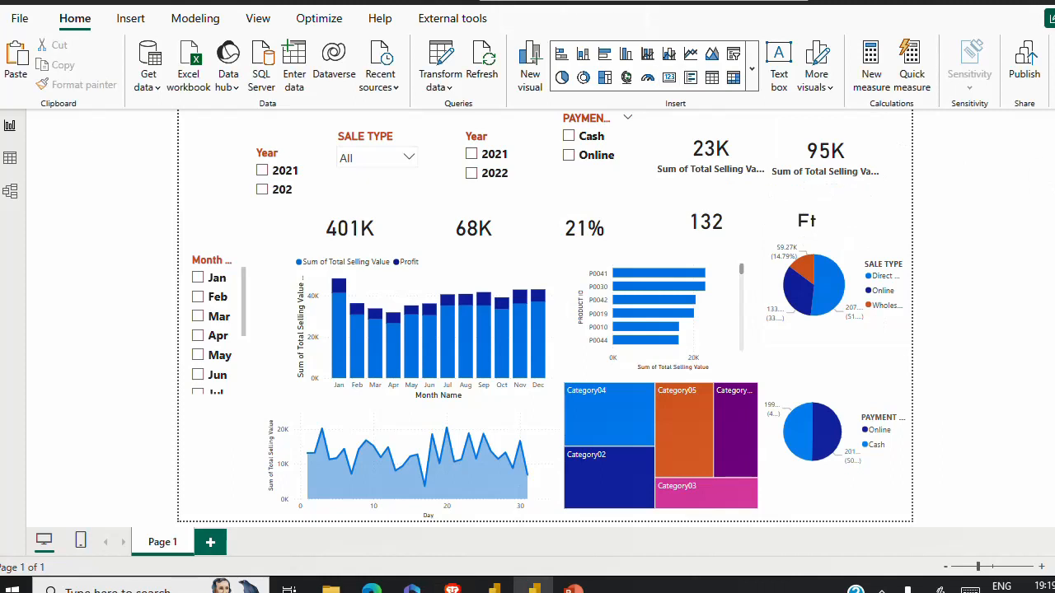
pyautogui.click(1054, 157)
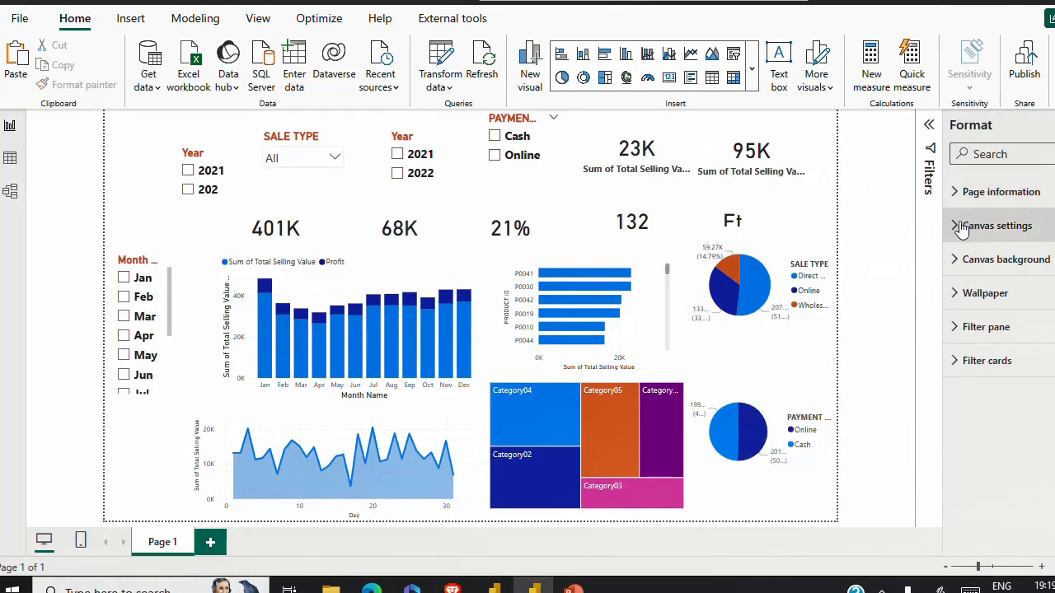
pyautogui.click(959, 200)
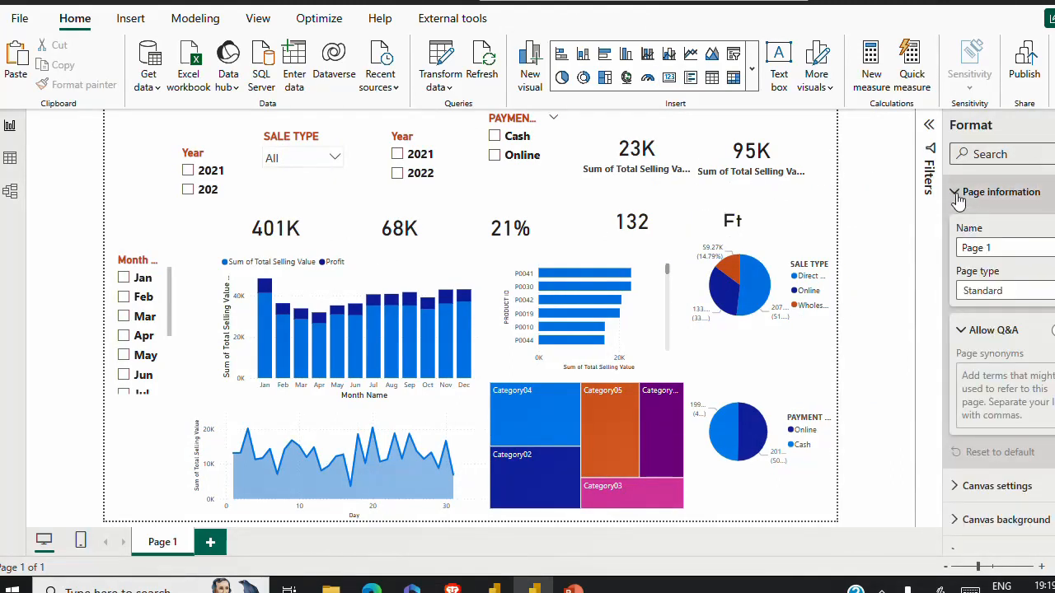
pyautogui.click(957, 197)
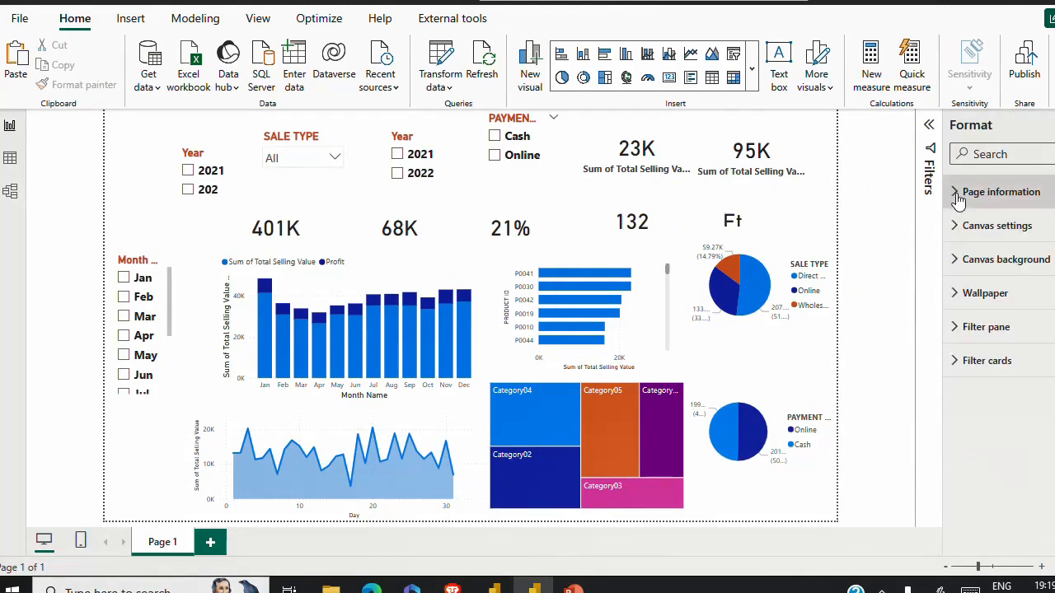
pyautogui.click(953, 264)
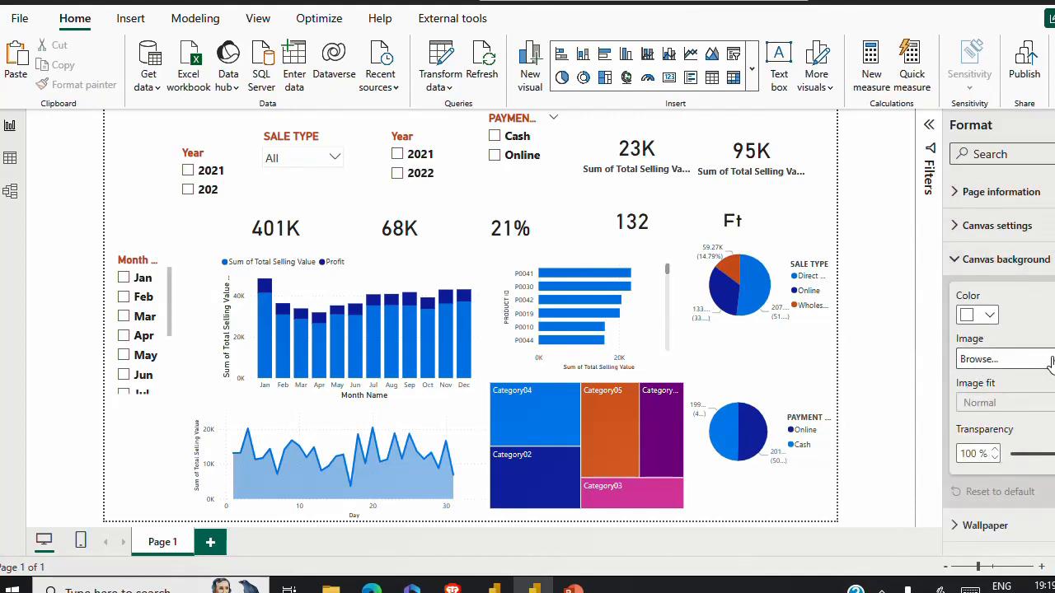
pyautogui.click(1005, 359)
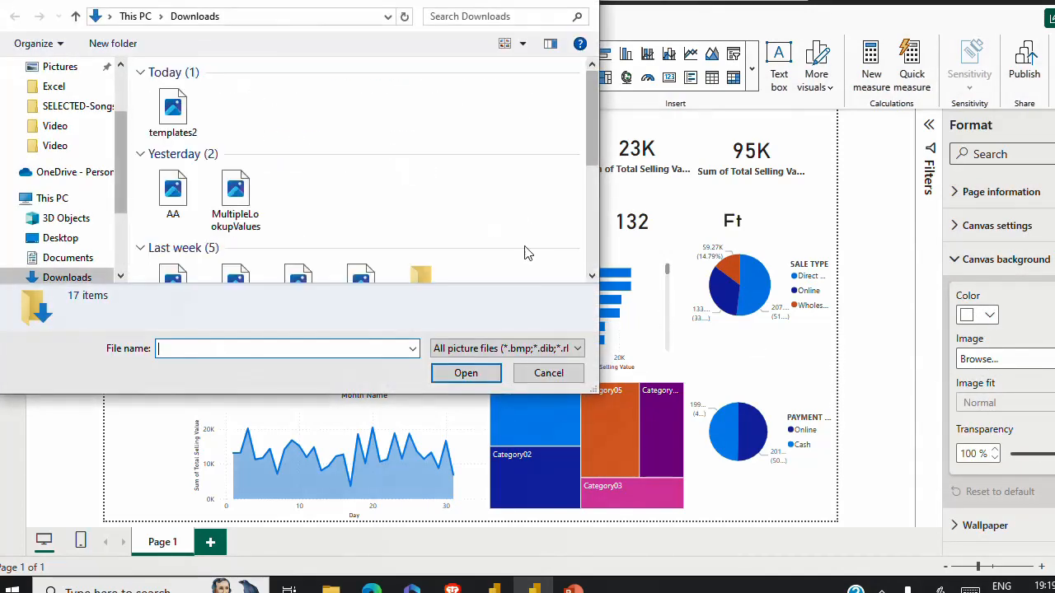
pyautogui.doubleClick(188, 135)
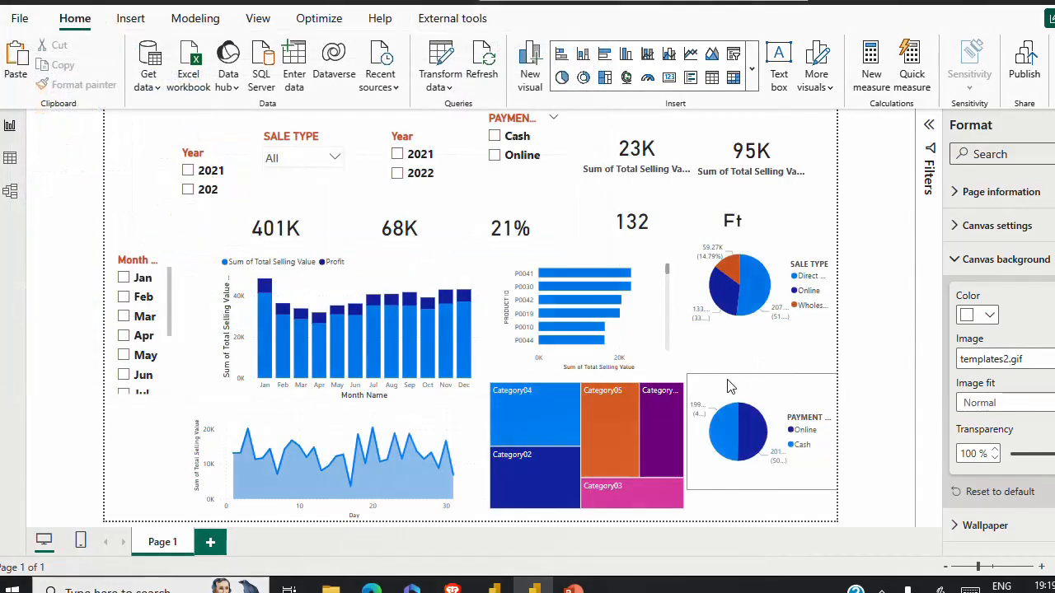
# - Set the canvas background's transparency to 5% and its image fit to Fit
pyautogui.click(1015, 454)
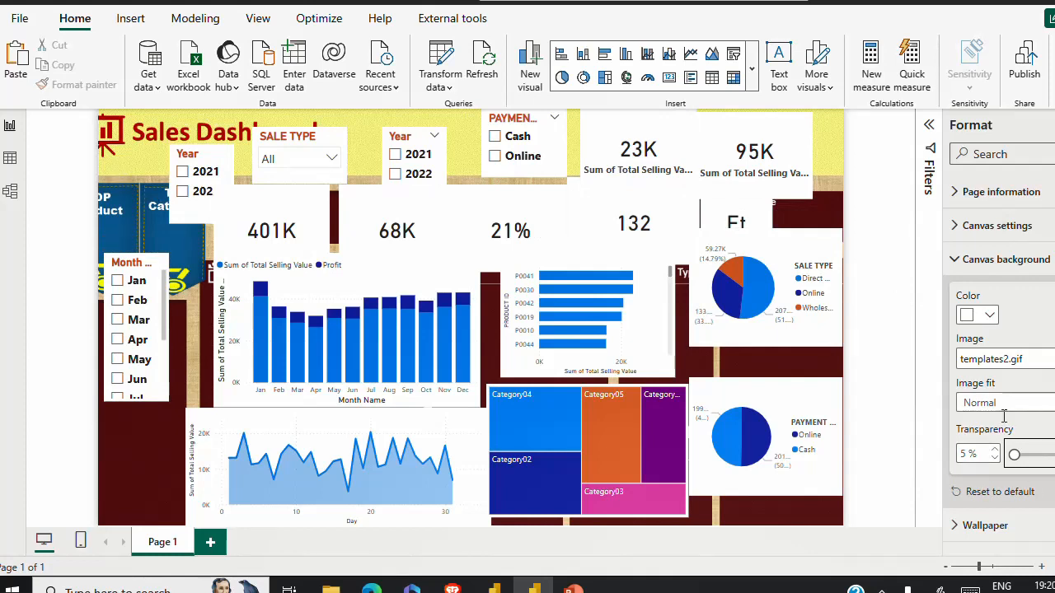
pyautogui.click(1048, 404)
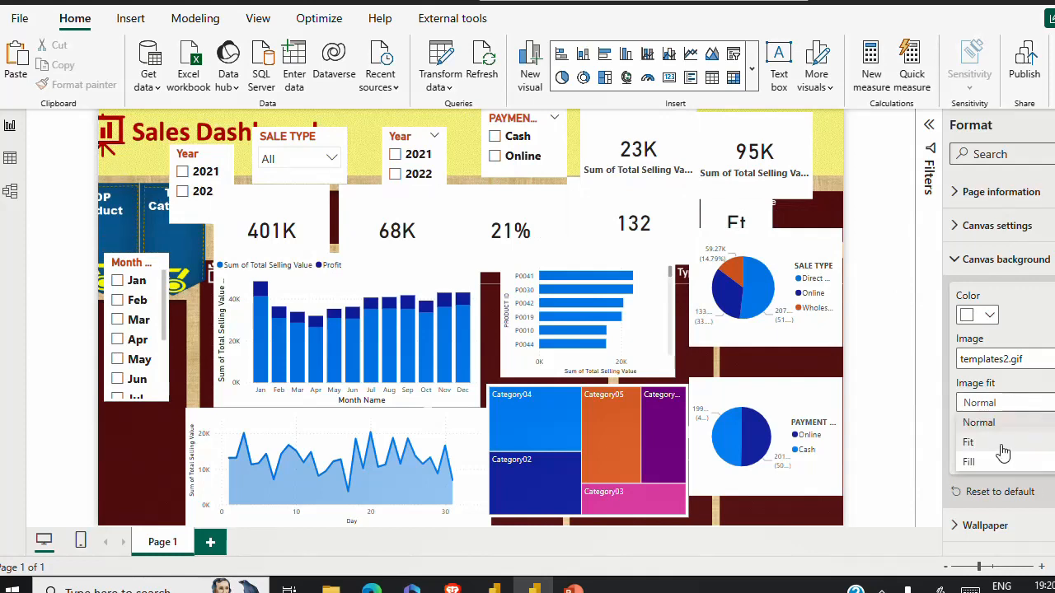
pyautogui.click(969, 443)
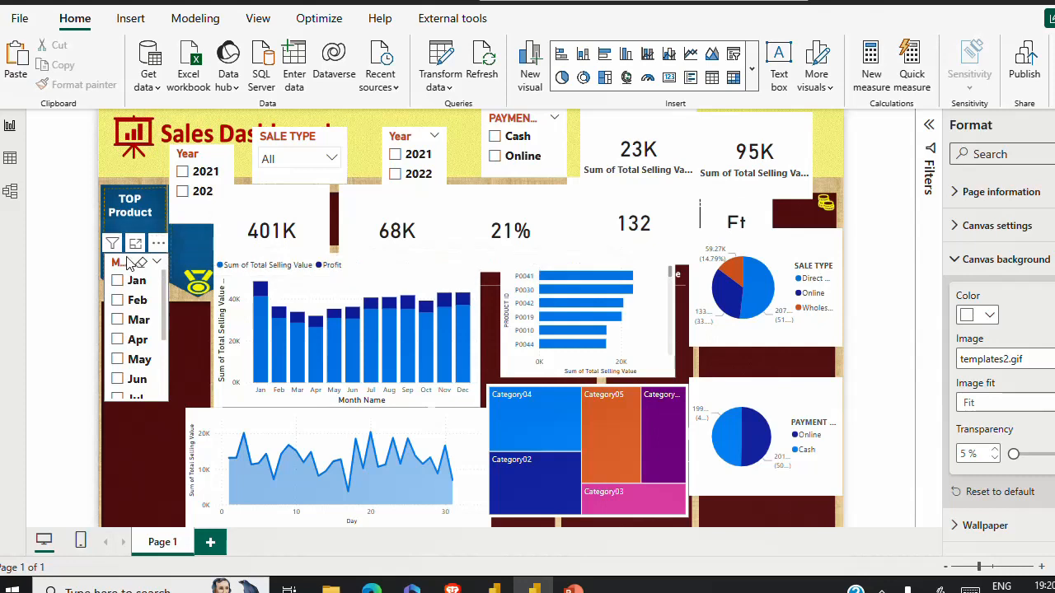
# - Move the Month slicer into the dark column below the TOP Product ribbon, adjust its size, and narrow the daily area chart beside it
pyautogui.click(125, 346)
pyautogui.moveTo(125, 346); pyautogui.dragTo(134, 338)
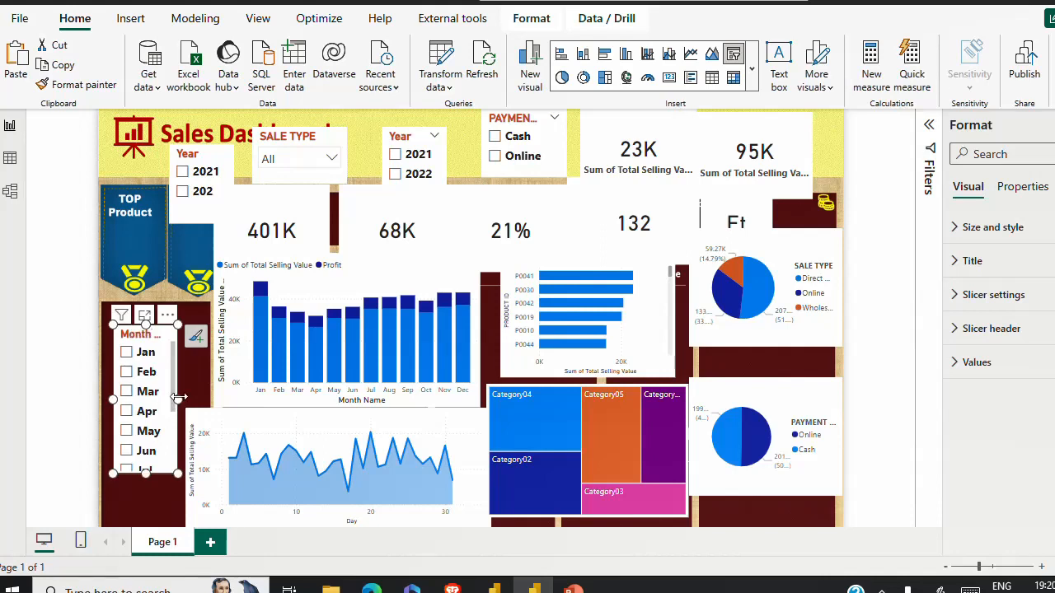
pyautogui.moveTo(178, 398); pyautogui.dragTo(186, 400)
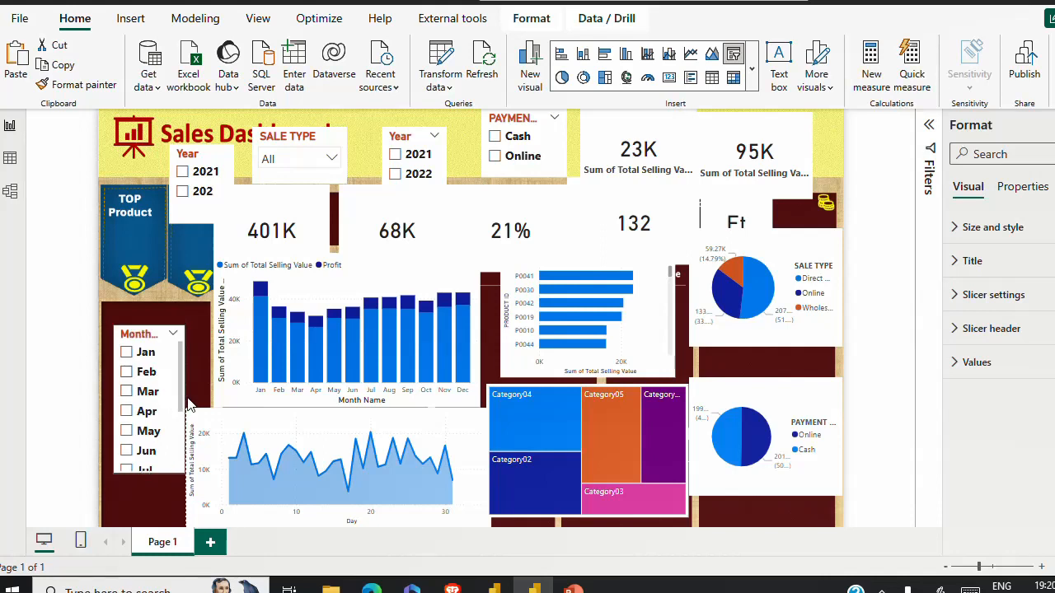
pyautogui.moveTo(186, 472); pyautogui.dragTo(220, 468)
pyautogui.click(208, 490)
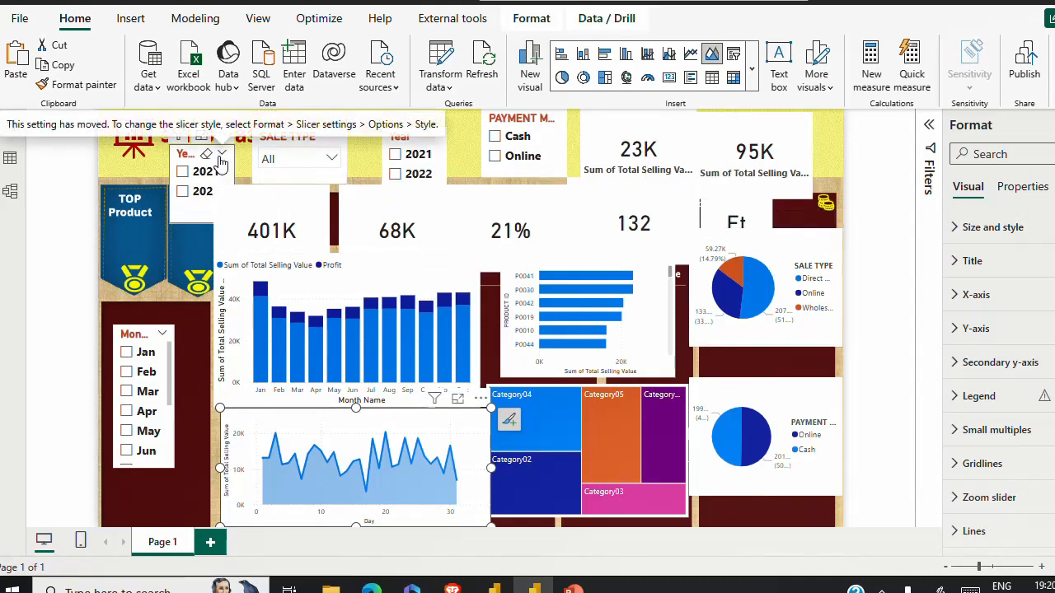
# - Place one Year slicer beside the Month slicer and line up the other Year, SALE TYPE and PAYMENT MODE slicers in the yellow header
pyautogui.moveTo(190, 161); pyautogui.dragTo(206, 358)
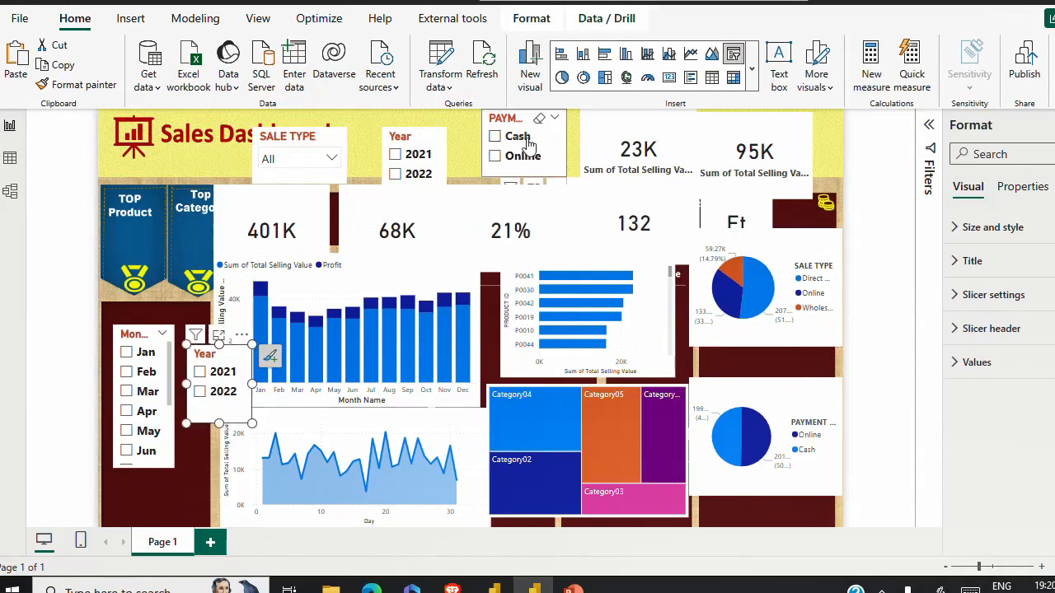
pyautogui.moveTo(519, 122)
pyautogui.mouseDown()
pyautogui.moveTo(551, 143)
pyautogui.moveTo(628, 149)
pyautogui.moveTo(532, 122)
pyautogui.mouseUp()
pyautogui.moveTo(315, 141); pyautogui.dragTo(506, 125)
pyautogui.moveTo(400, 142); pyautogui.dragTo(366, 142)
pyautogui.moveTo(358, 138); pyautogui.dragTo(358, 130)
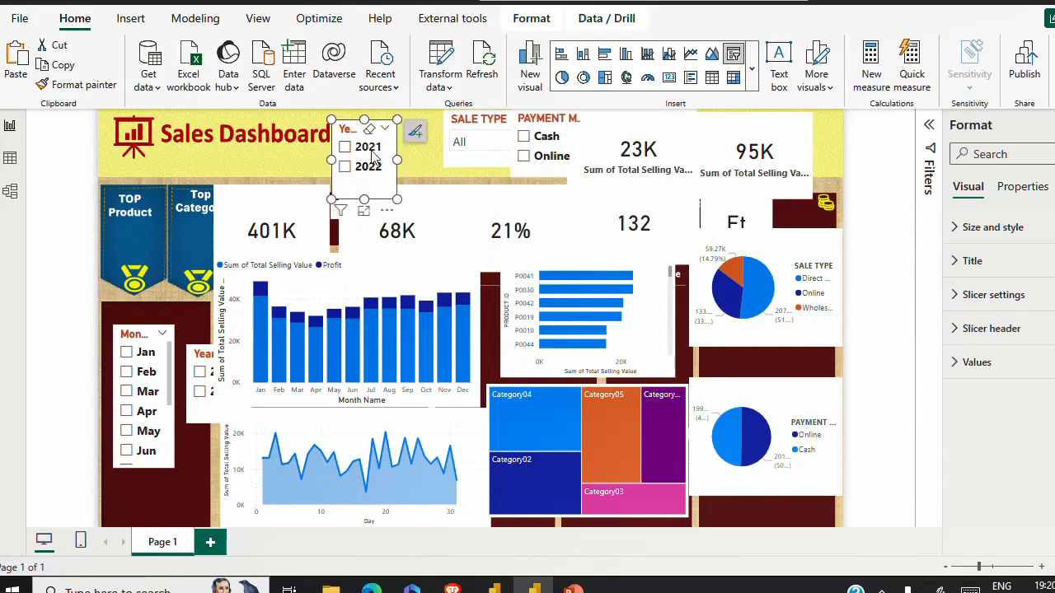
# - Shrink the 401K card beside the ribbons and the 68K card beneath the Total Sales heading
pyautogui.click(292, 210)
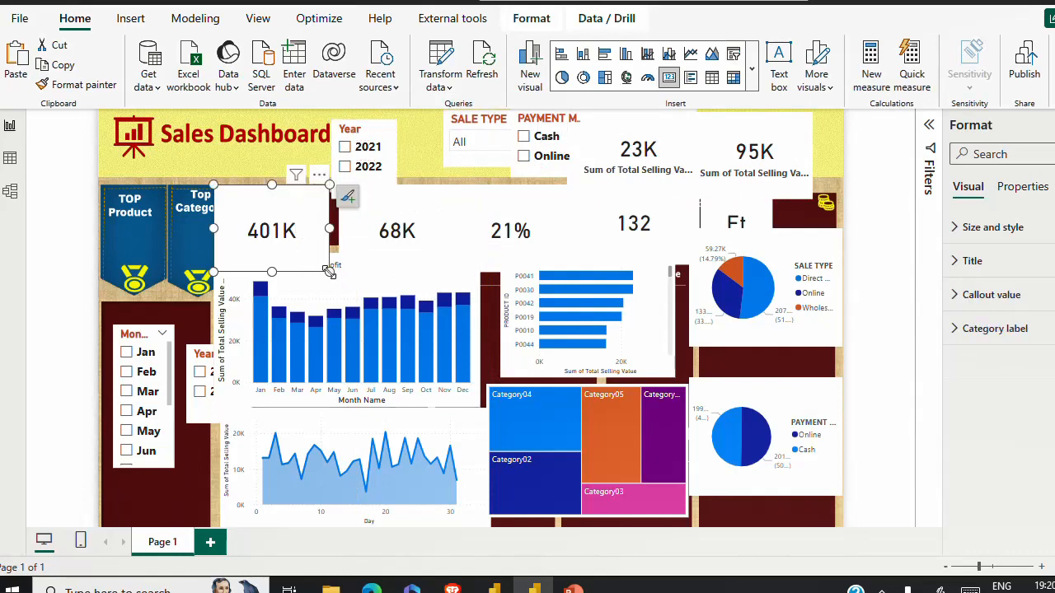
pyautogui.moveTo(330, 273); pyautogui.dragTo(277, 246)
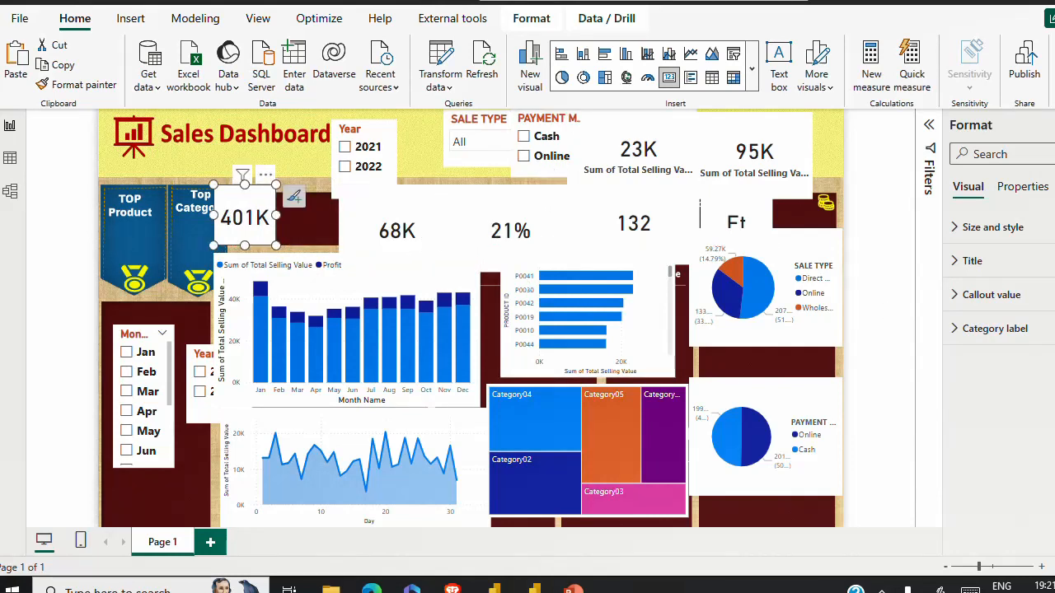
pyautogui.click(389, 212)
pyautogui.moveTo(338, 184); pyautogui.dragTo(389, 237)
# - Shrink the 21% and 132 cards to uncover the Total Profit heading, and shift the Ft card beneath the Profit in %age heading
pyautogui.click(482, 224)
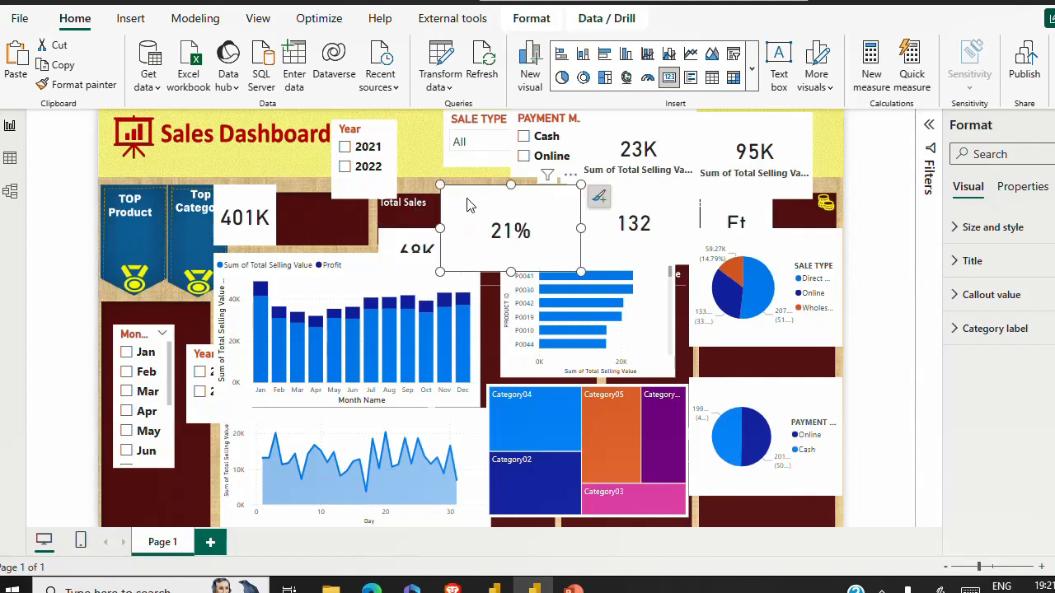
pyautogui.moveTo(448, 178); pyautogui.dragTo(500, 223)
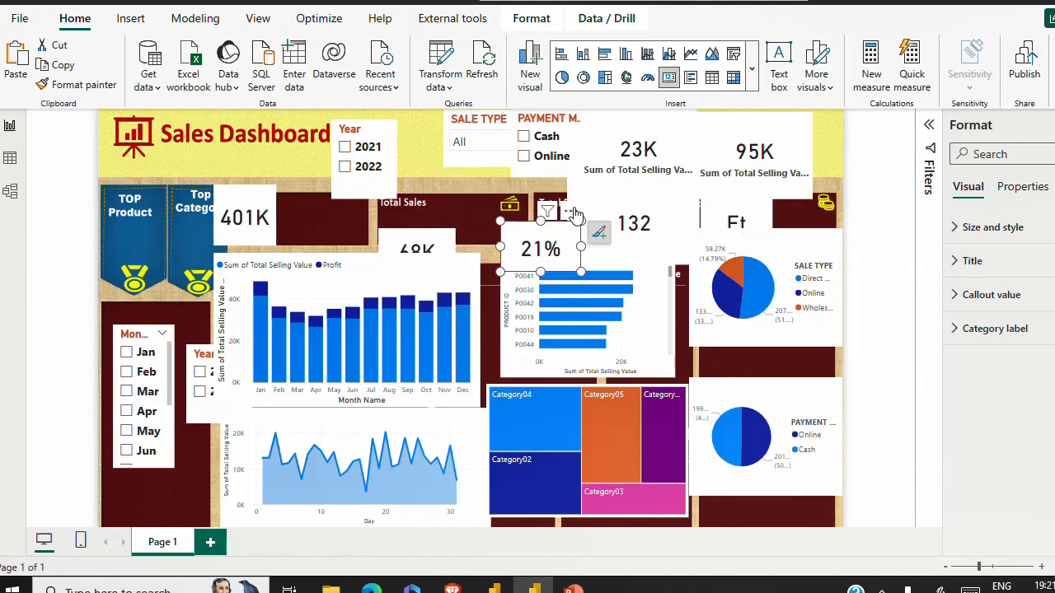
pyautogui.click(596, 208)
pyautogui.moveTo(566, 175); pyautogui.dragTo(612, 210)
pyautogui.click(721, 223)
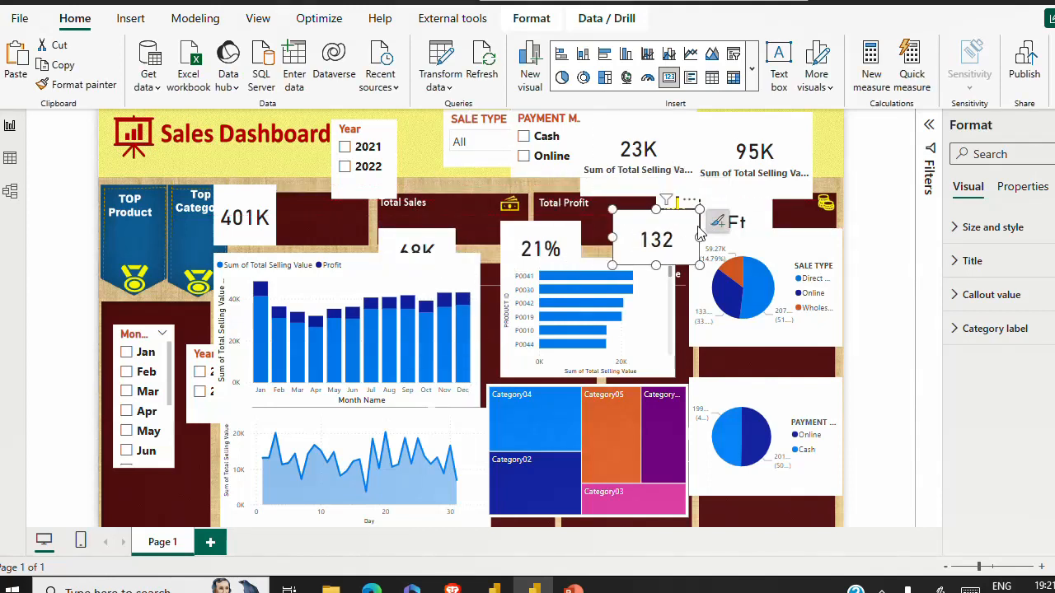
pyautogui.moveTo(701, 197); pyautogui.dragTo(819, 227)
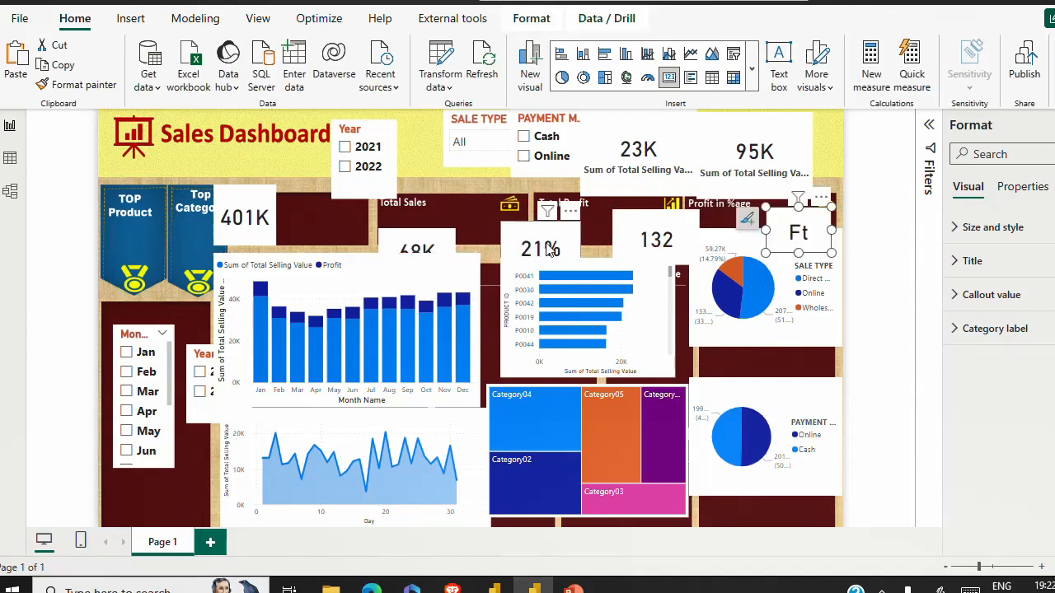
# - Move the 132 card down off the heading row and place the 21% card beneath the Profit in %age heading
pyautogui.moveTo(642, 249); pyautogui.dragTo(646, 308)
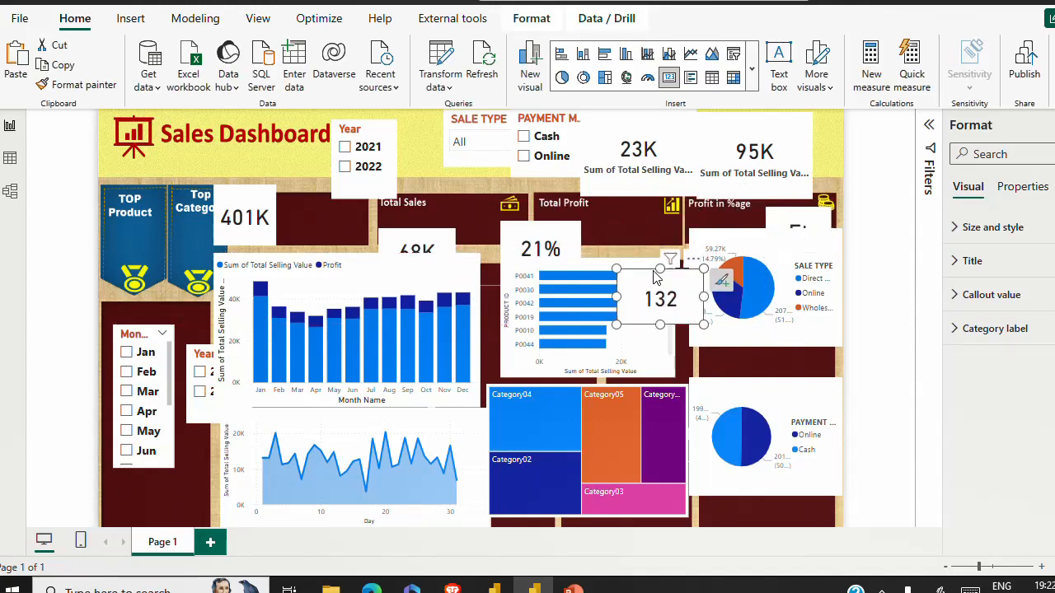
pyautogui.moveTo(574, 237); pyautogui.dragTo(761, 218)
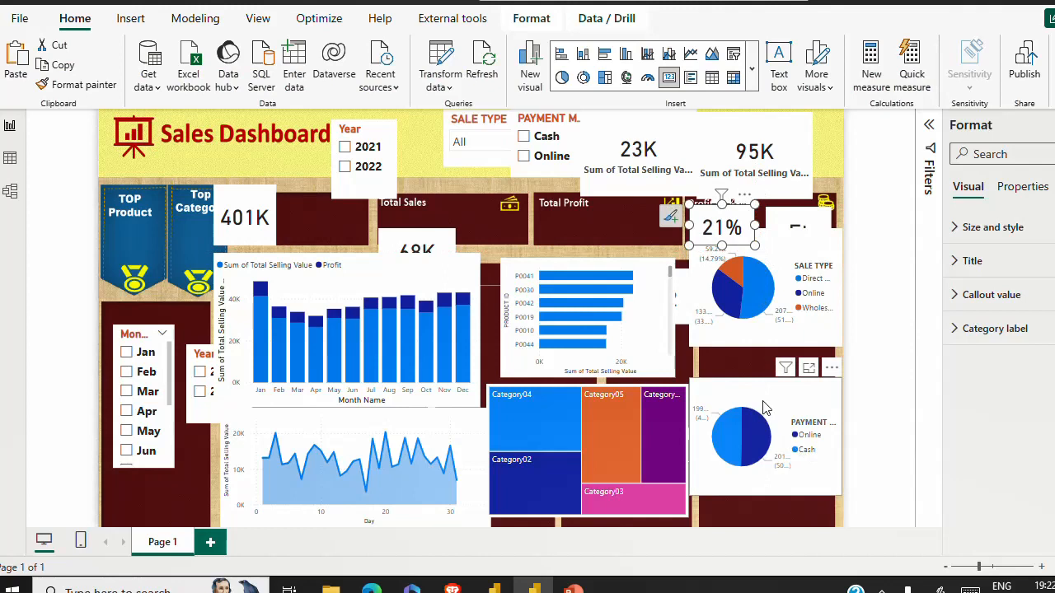
# - Narrow and heighten the payment mode pie chart in the Category column, and shrink the sale type pie chart above it
pyautogui.click(715, 404)
pyautogui.moveTo(688, 375); pyautogui.dragTo(738, 379)
pyautogui.moveTo(768, 458); pyautogui.dragTo(772, 511)
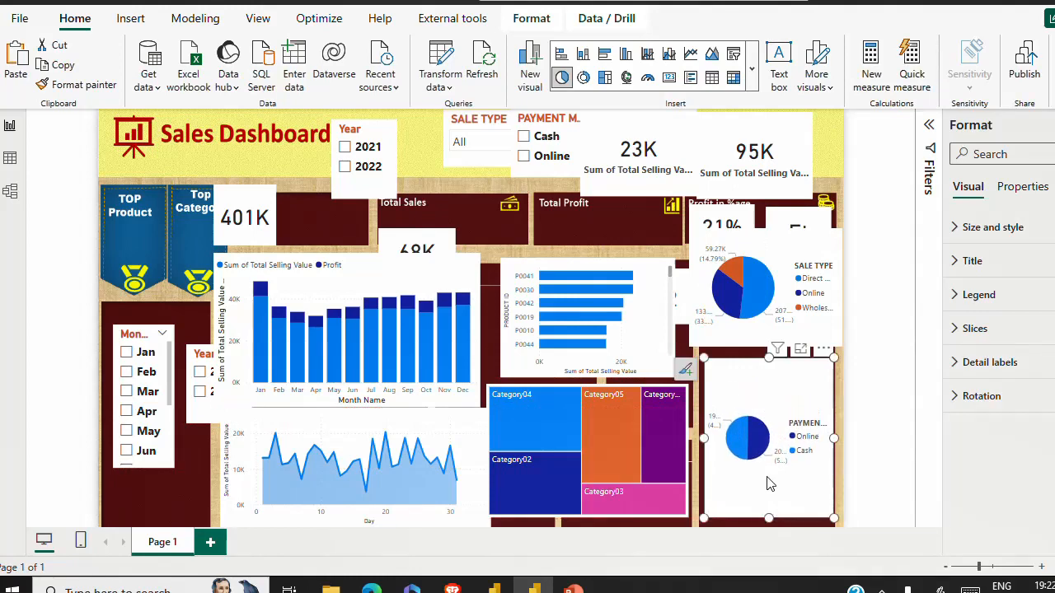
pyautogui.click(717, 344)
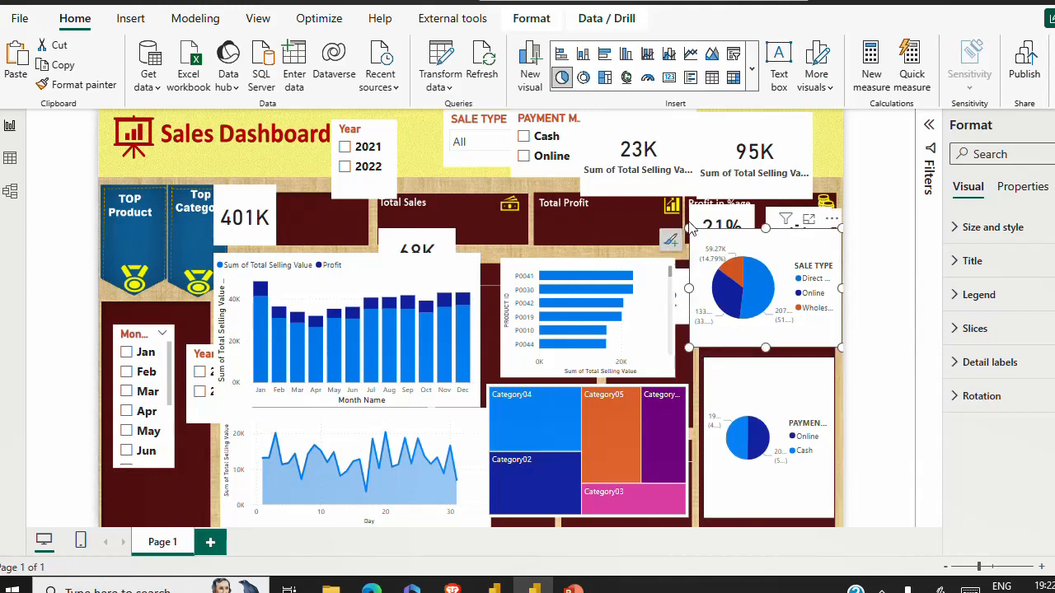
pyautogui.moveTo(688, 227); pyautogui.dragTo(713, 261)
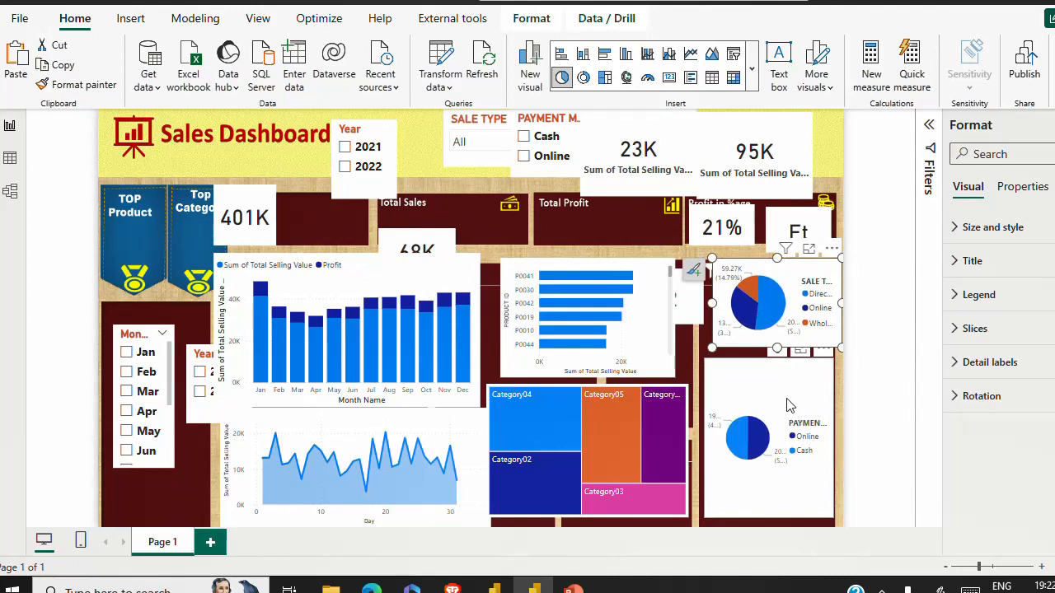
pyautogui.moveTo(788, 404); pyautogui.dragTo(783, 459)
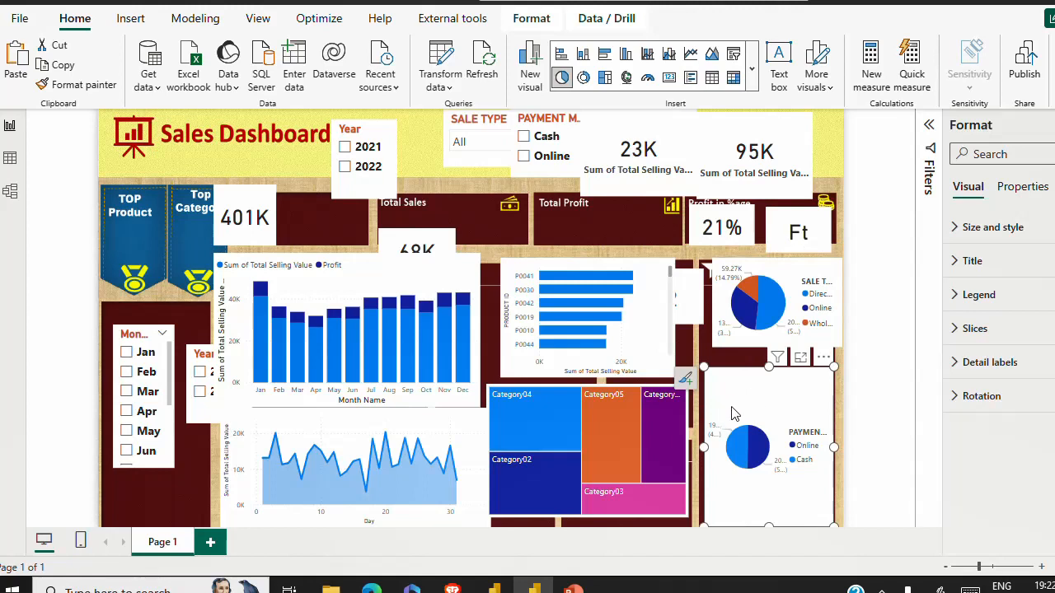
# - Move both pie charts out of the Category panel and fit the category treemap into it
pyautogui.moveTo(745, 413); pyautogui.dragTo(508, 263)
pyautogui.moveTo(765, 340); pyautogui.dragTo(630, 291)
pyautogui.moveTo(591, 429); pyautogui.dragTo(752, 285)
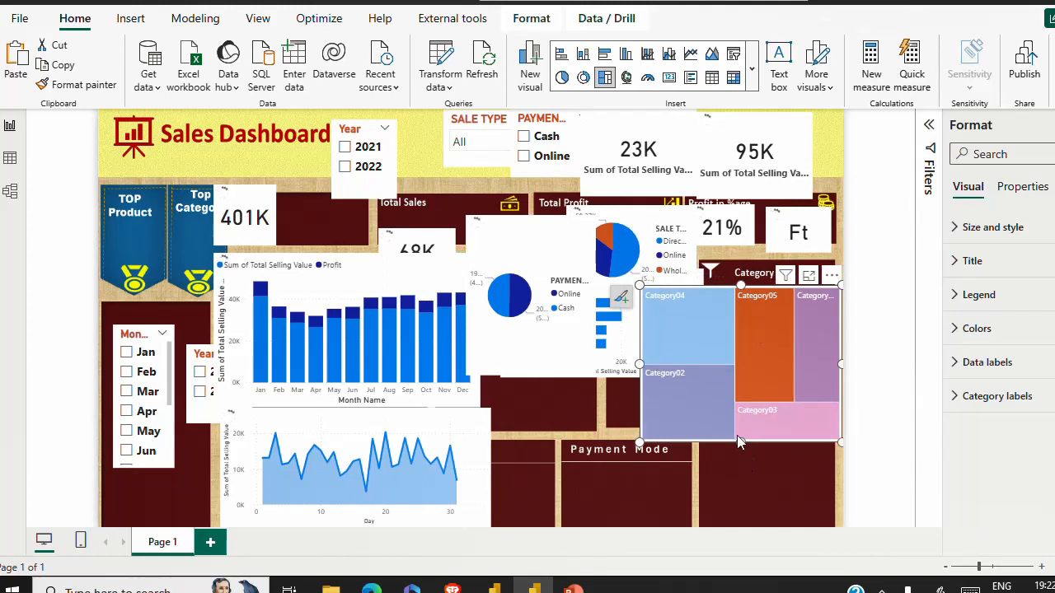
pyautogui.moveTo(741, 444); pyautogui.dragTo(750, 526)
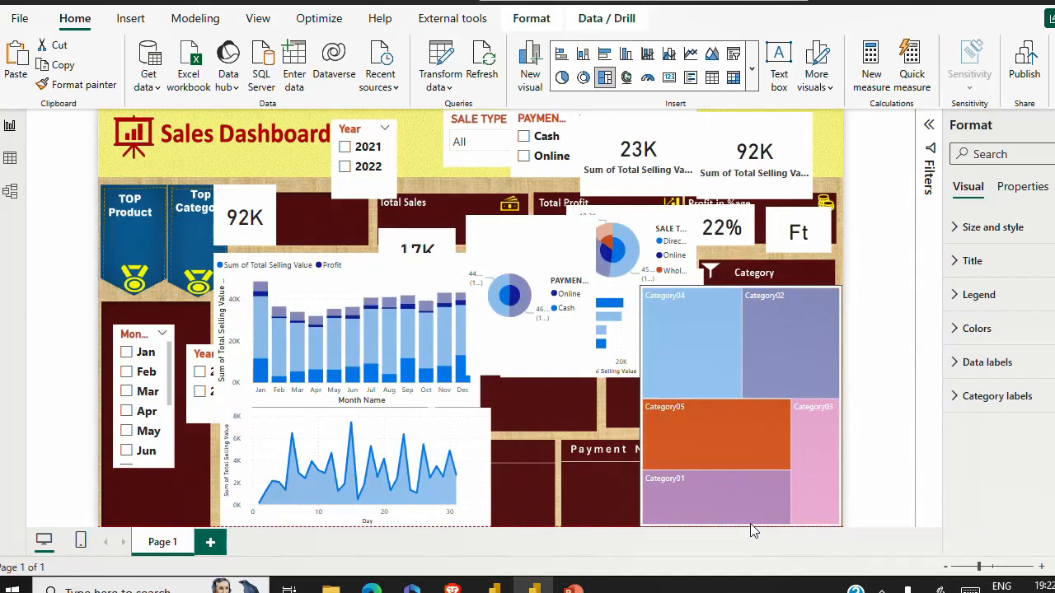
pyautogui.moveTo(639, 405); pyautogui.dragTo(703, 410)
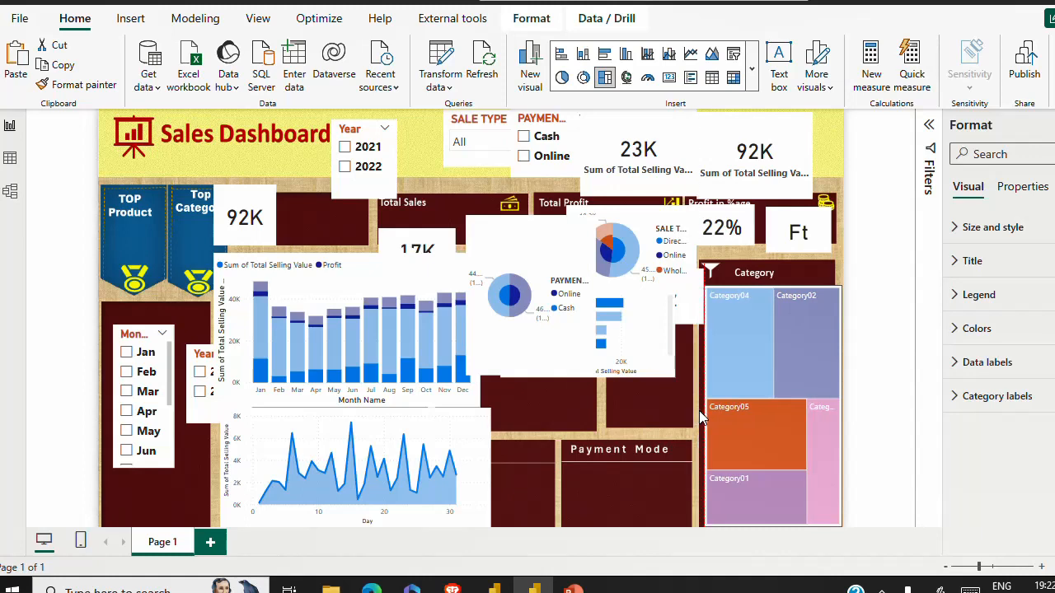
pyautogui.moveTo(839, 407); pyautogui.dragTo(829, 407)
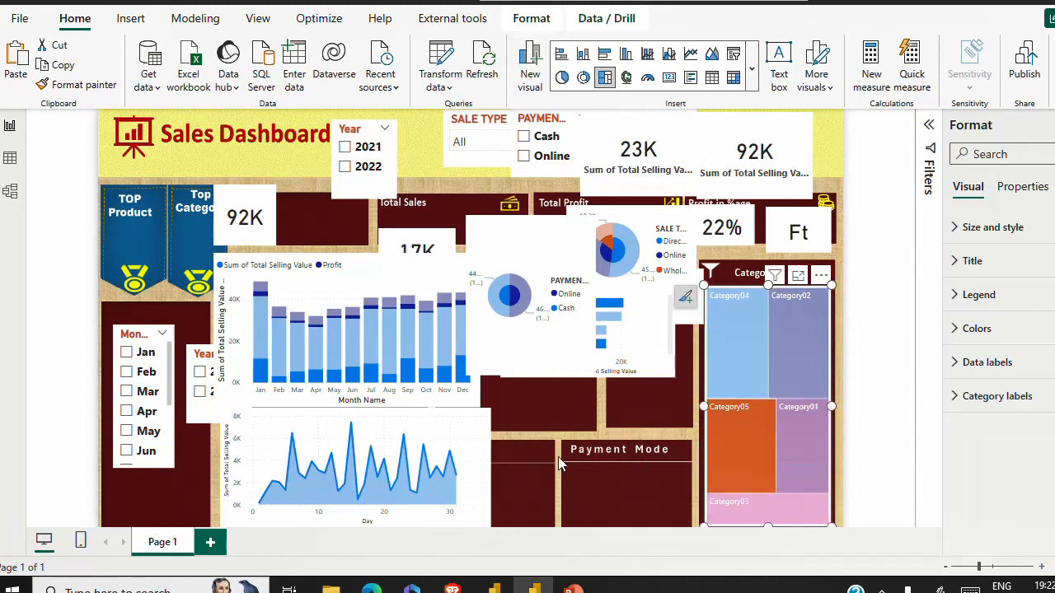
# - Shrink the payment mode pie chart and fit it beneath the Payment Mode heading
pyautogui.moveTo(541, 252); pyautogui.dragTo(641, 468)
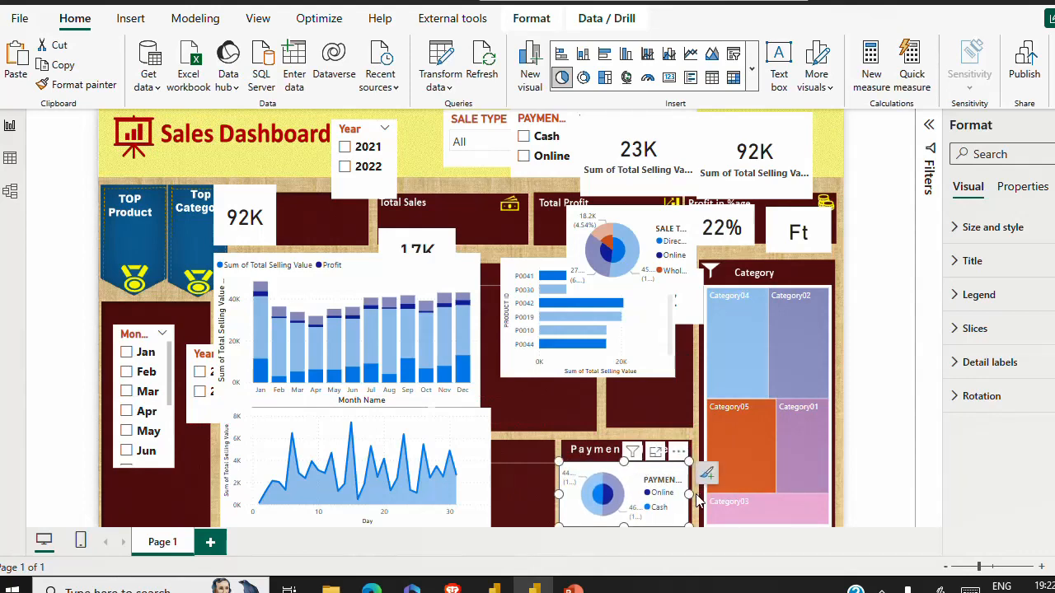
pyautogui.moveTo(690, 493); pyautogui.dragTo(692, 492)
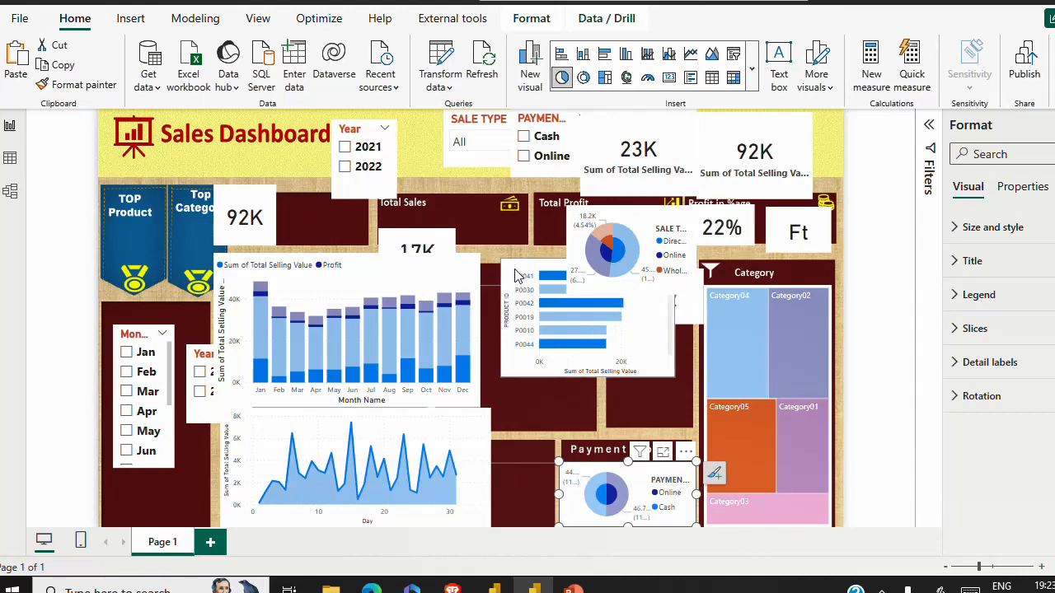
# - Move the product bar chart, the sale type pie chart and the 132 card away from the Sales Type panel
pyautogui.moveTo(517, 276); pyautogui.dragTo(458, 261)
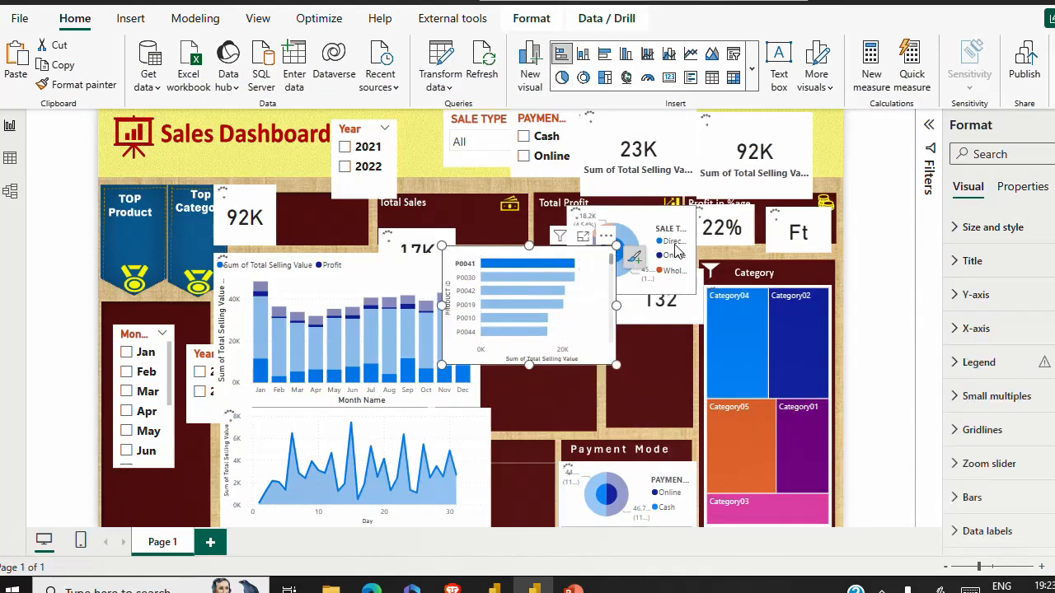
pyautogui.click(674, 241)
pyautogui.moveTo(472, 283); pyautogui.dragTo(414, 399)
pyautogui.moveTo(587, 229); pyautogui.dragTo(474, 264)
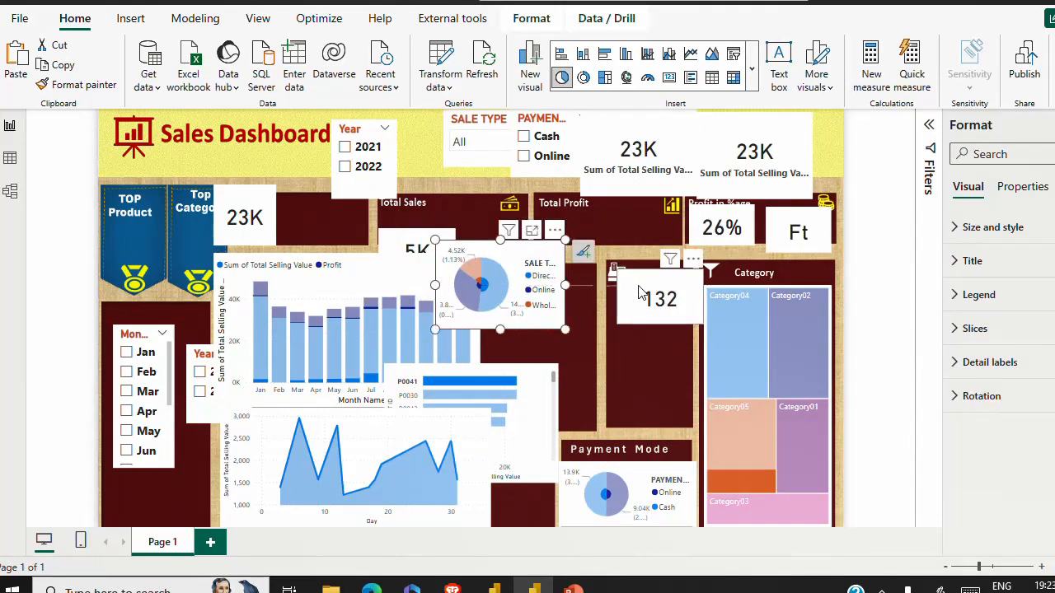
pyautogui.moveTo(640, 293); pyautogui.dragTo(595, 202)
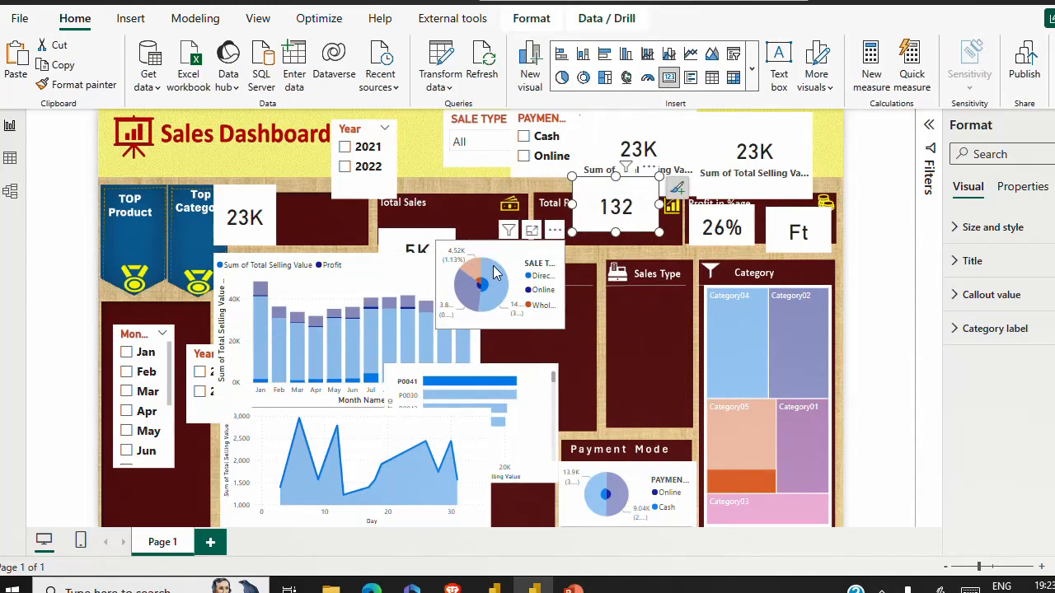
# - Place the sale type pie chart beneath the Sales Type heading and resize it to fit inside the panel
pyautogui.moveTo(486, 302); pyautogui.dragTo(607, 330)
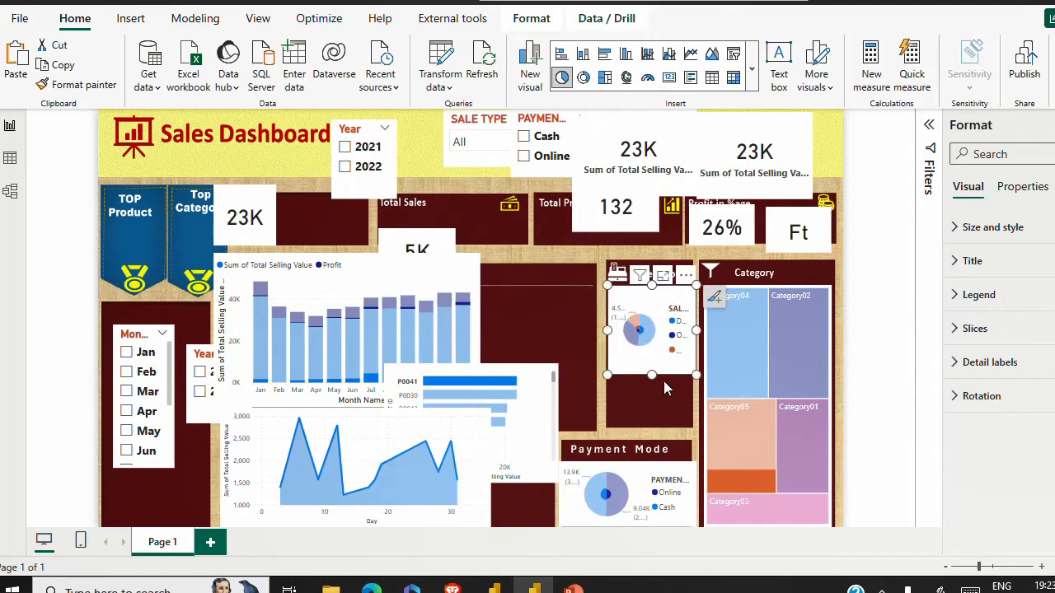
pyautogui.moveTo(652, 378); pyautogui.dragTo(652, 417)
pyautogui.moveTo(697, 351); pyautogui.dragTo(696, 351)
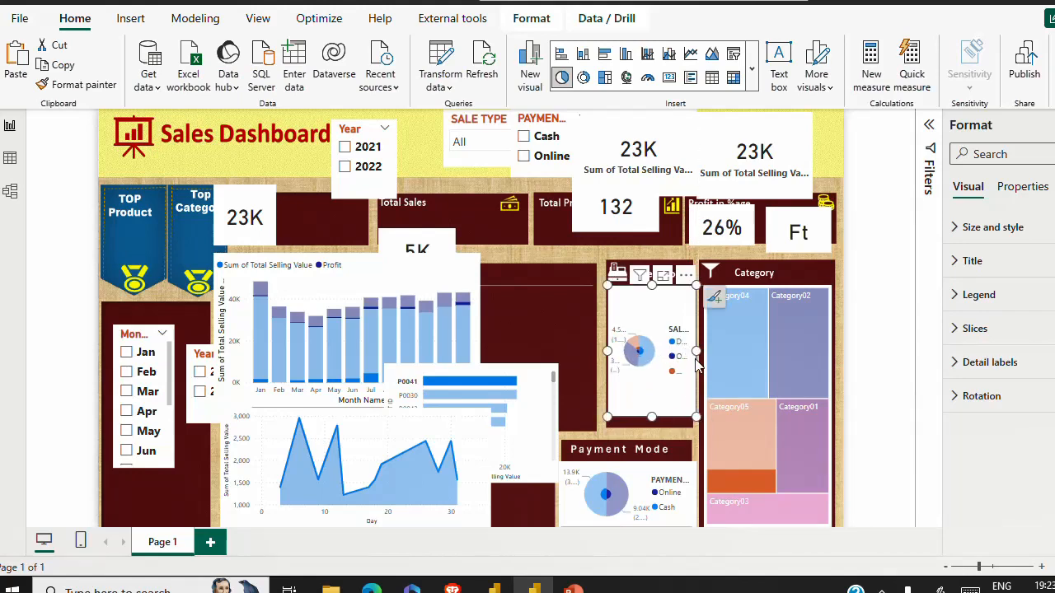
pyautogui.moveTo(695, 352); pyautogui.dragTo(690, 353)
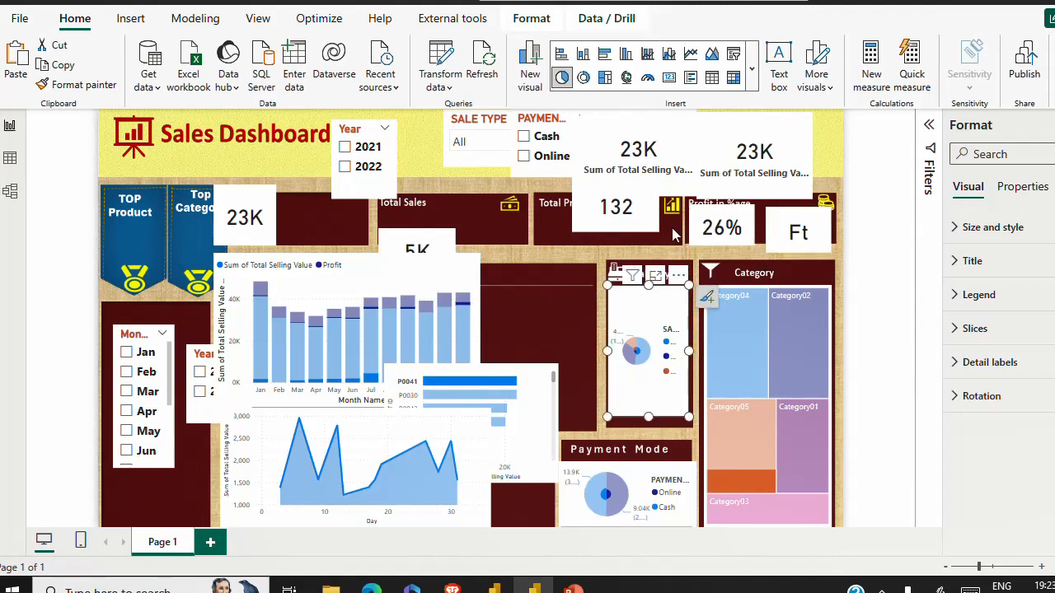
# - Shrink the 132 and Ft cards and place them side by side on the TOP Product ribbon
pyautogui.click(642, 233)
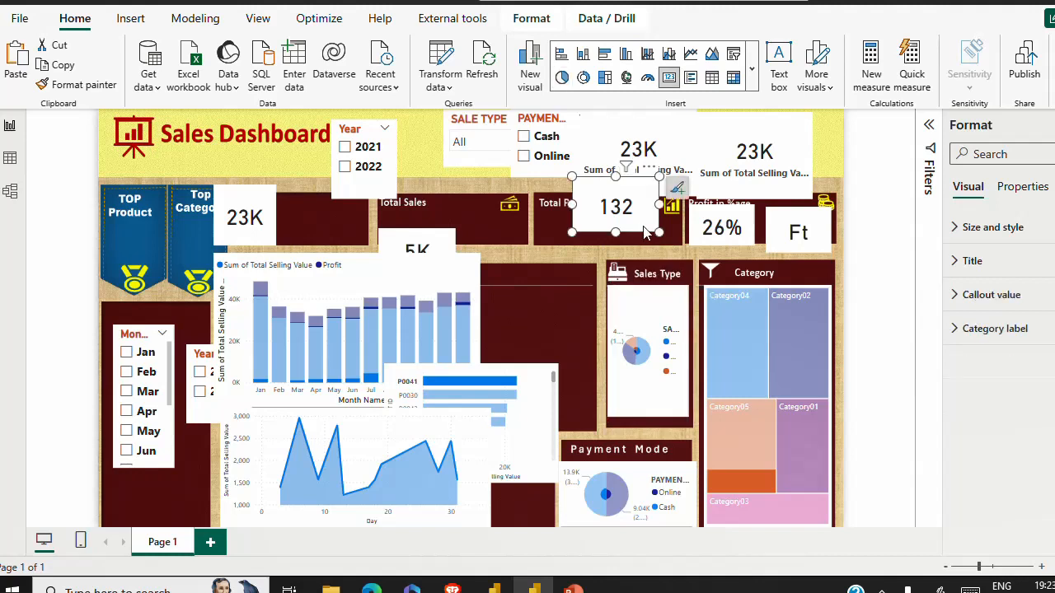
pyautogui.moveTo(656, 205); pyautogui.dragTo(138, 235)
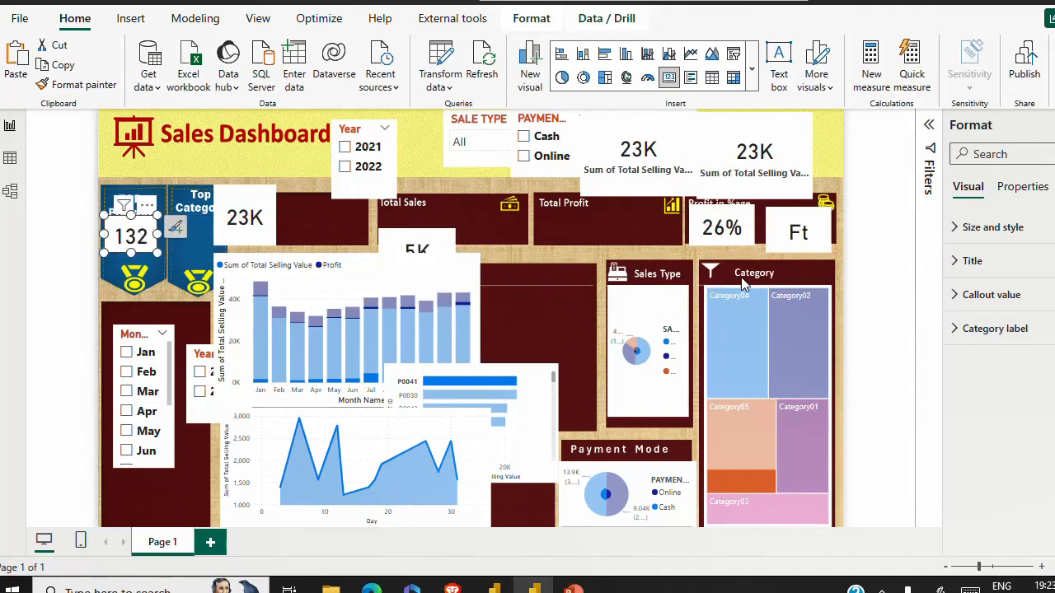
pyautogui.click(792, 235)
pyautogui.moveTo(829, 250); pyautogui.dragTo(162, 237)
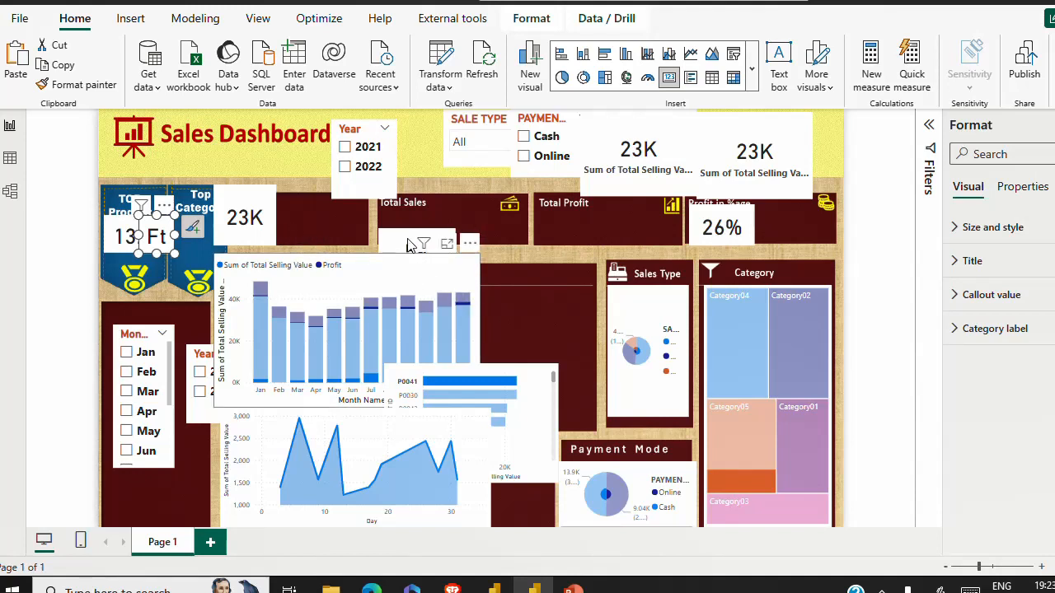
# - Raise the 68K card to the Total Sales box and shift the monthly column chart slightly away from the Month slicer
pyautogui.click(394, 240)
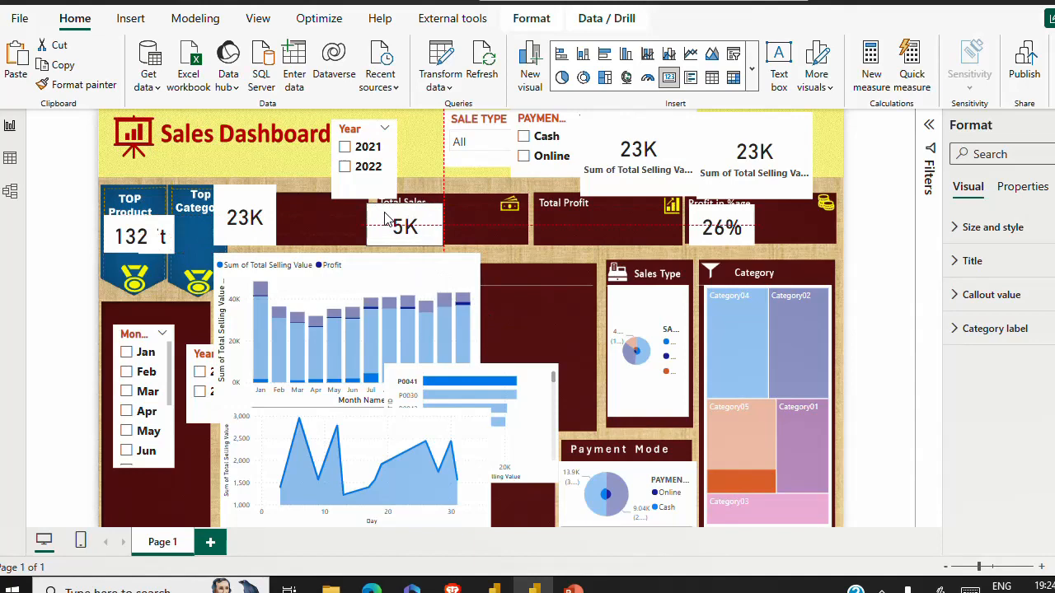
pyautogui.click(405, 280)
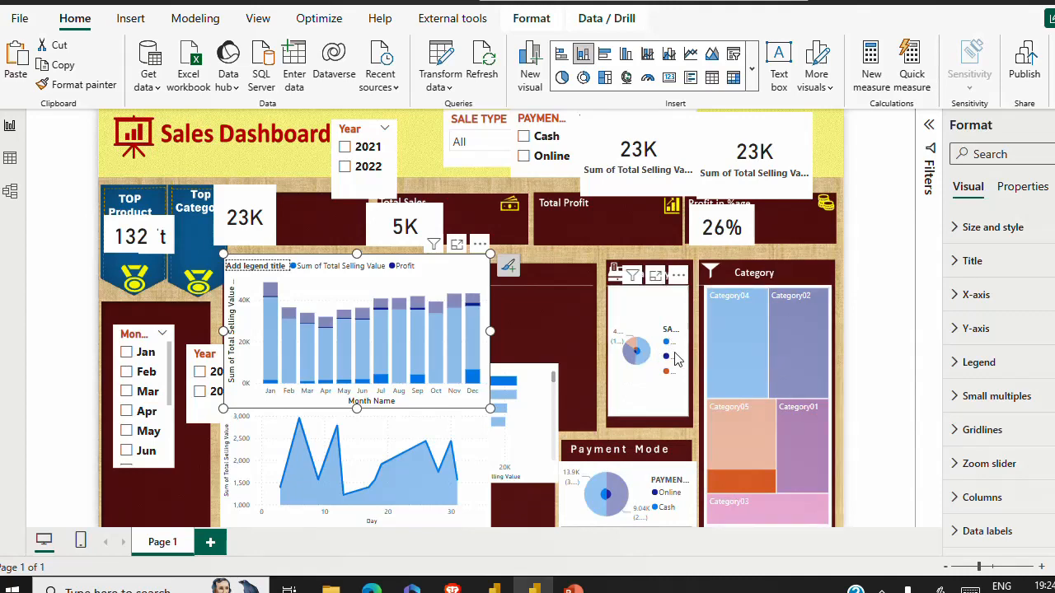
# - Clear the chart cross-filter using the Category04 treemap tile and deselect all visuals
pyautogui.click(738, 334)
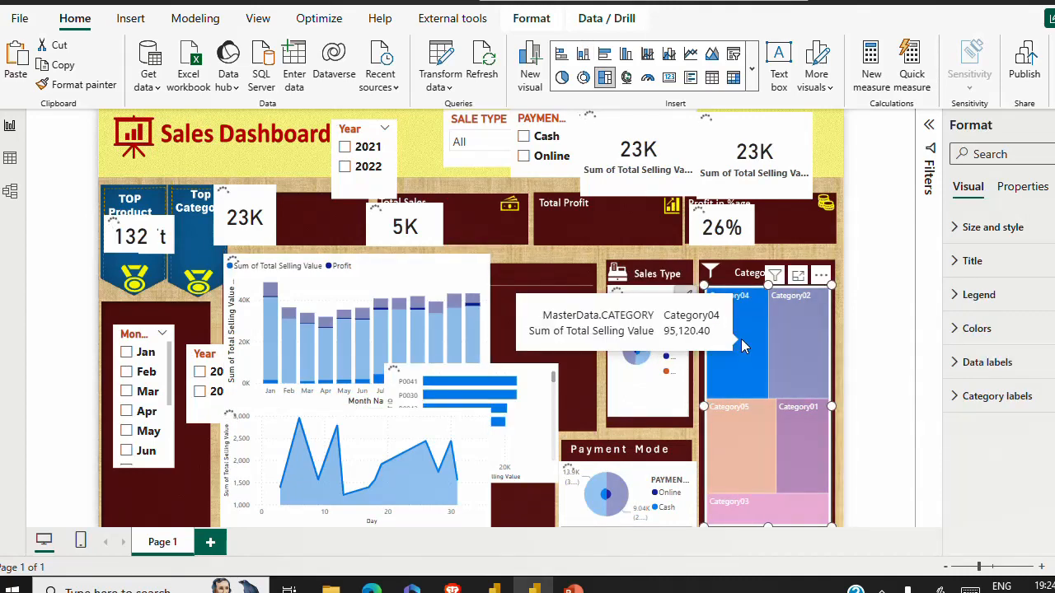
pyautogui.click(741, 339)
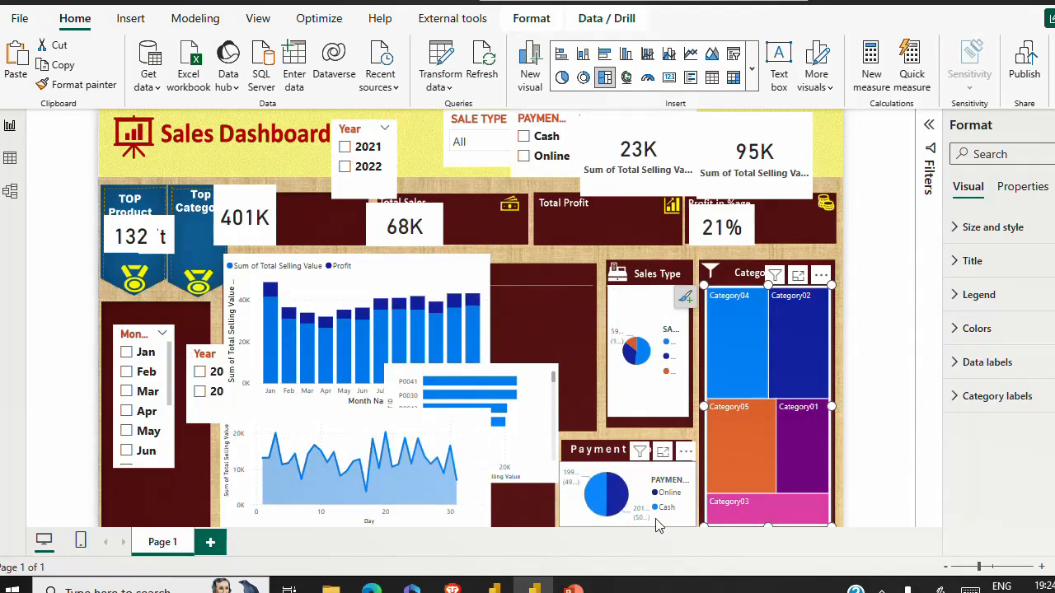
pyautogui.click(565, 318)
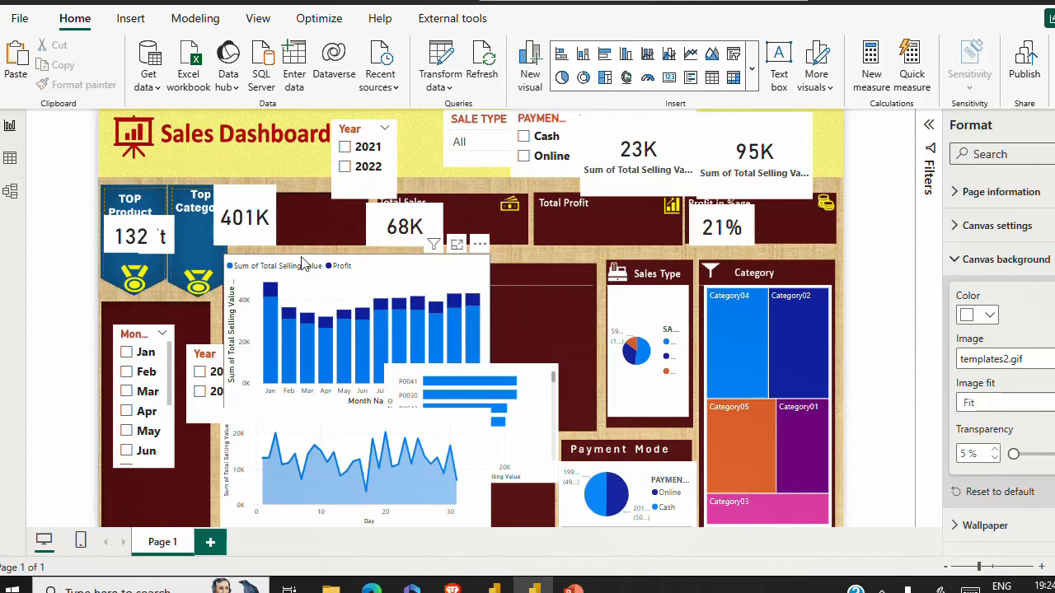
# - Move the 68K card out of the Total Sales box and fit the 401K card beneath that heading
pyautogui.moveTo(428, 231); pyautogui.dragTo(525, 307)
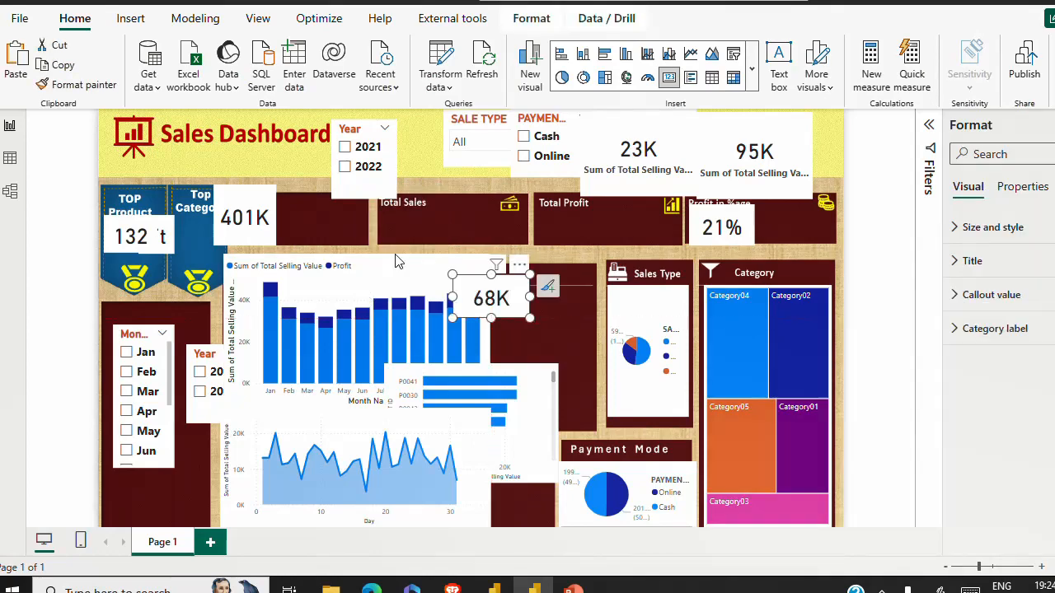
pyautogui.moveTo(311, 218); pyautogui.dragTo(509, 244)
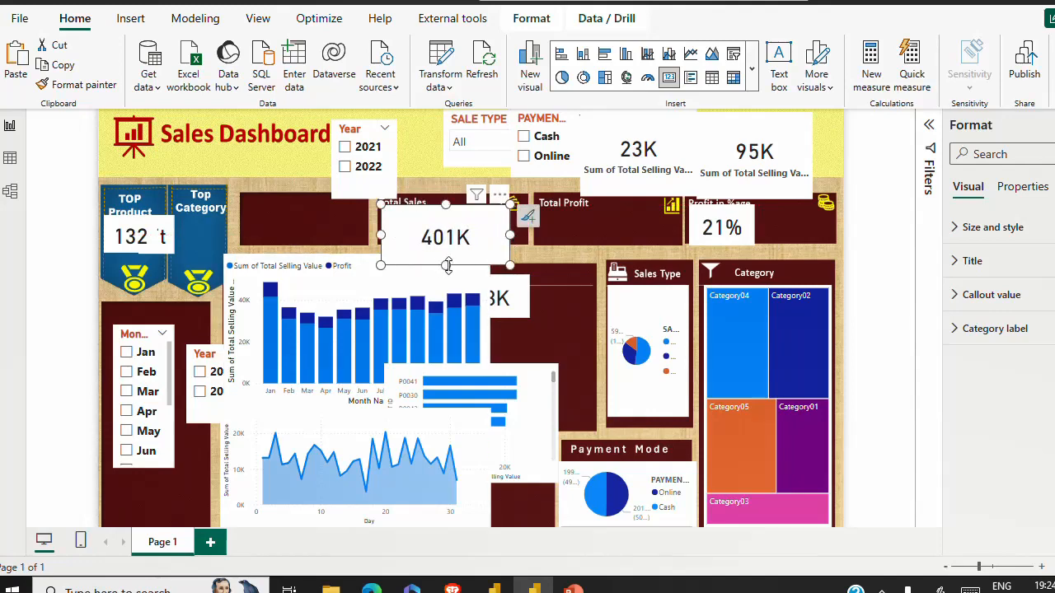
pyautogui.moveTo(447, 264); pyautogui.dragTo(452, 247)
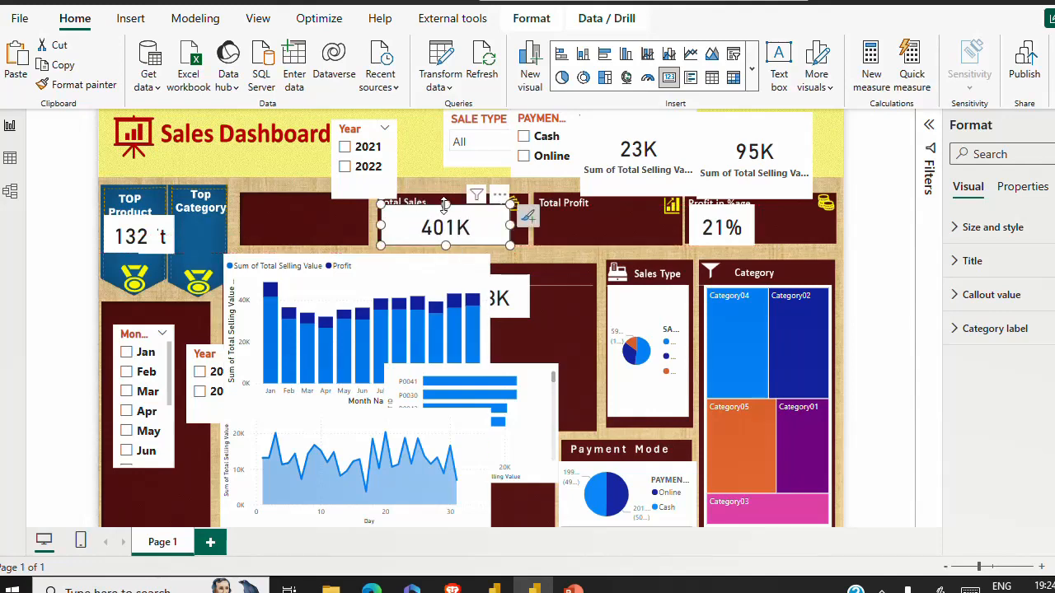
pyautogui.moveTo(445, 210); pyautogui.dragTo(447, 213)
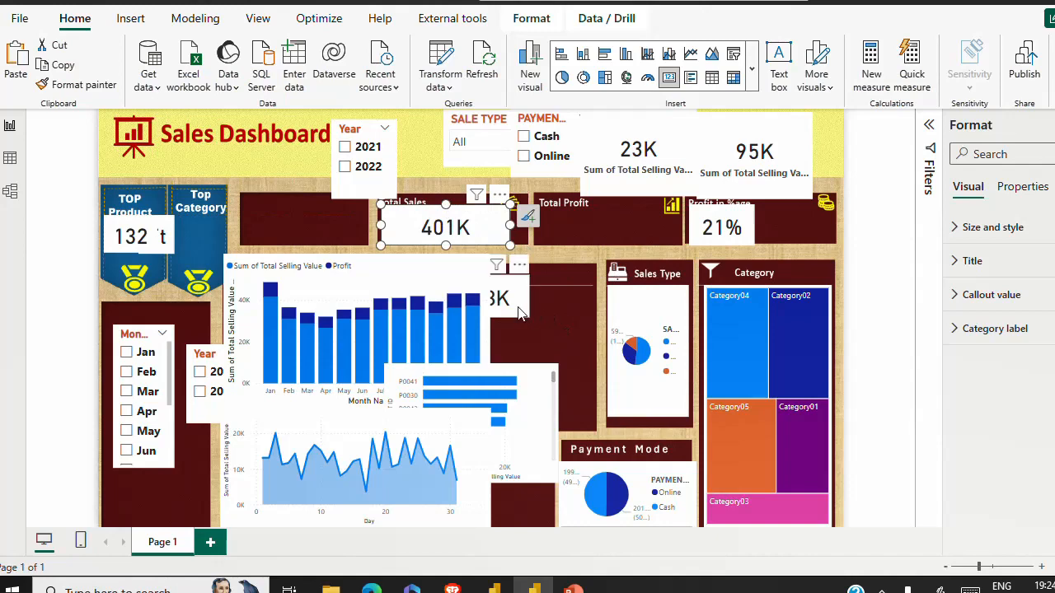
# - Fit the 68K card beneath the Total Profit heading and widen the 21% card beneath the Profit in %age heading
pyautogui.moveTo(521, 301); pyautogui.dragTo(674, 240)
pyautogui.moveTo(607, 252); pyautogui.dragTo(607, 246)
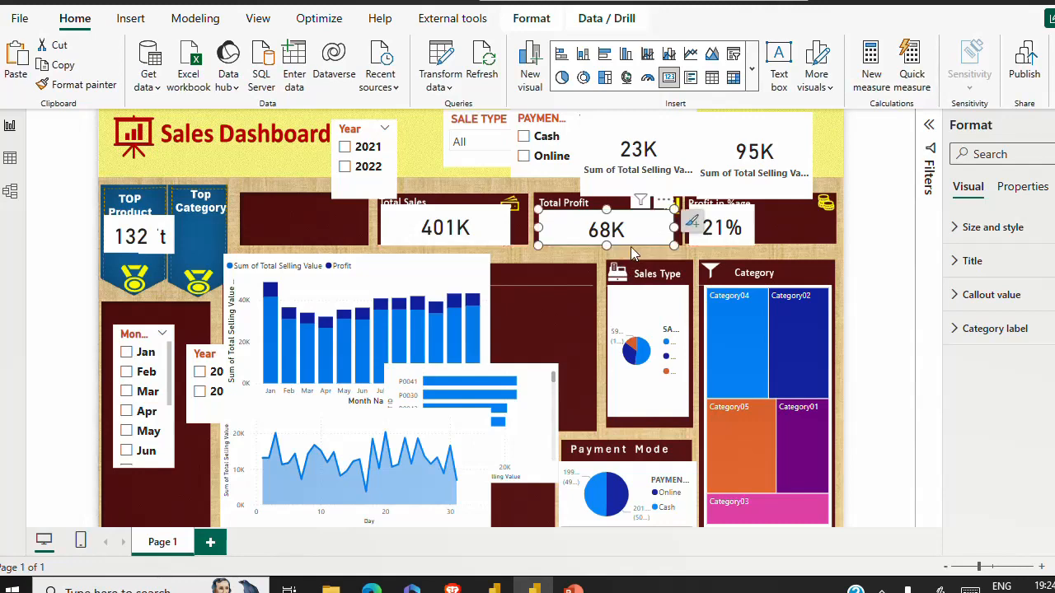
pyautogui.click(746, 228)
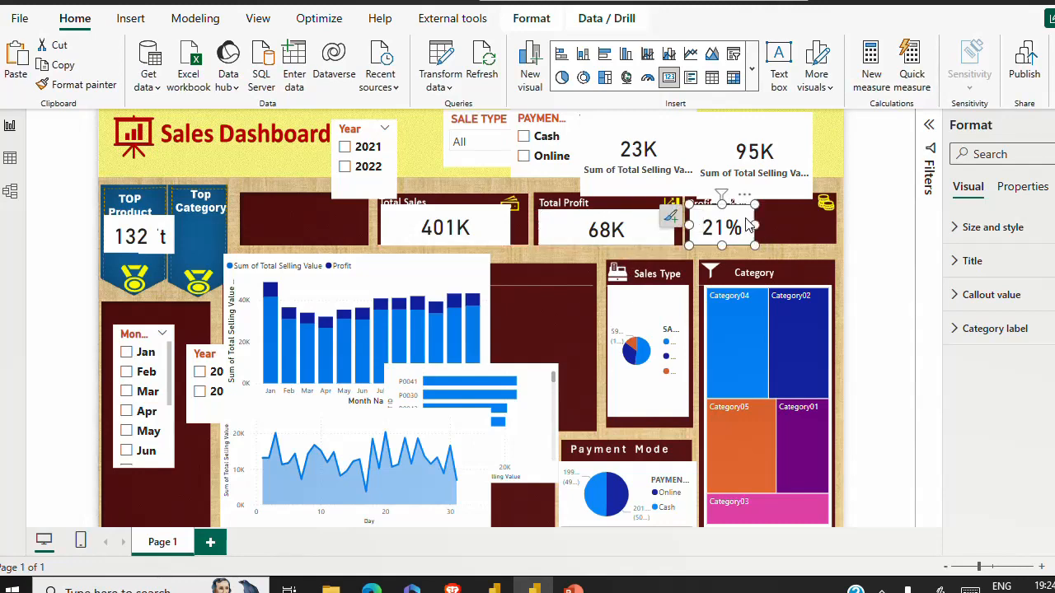
pyautogui.moveTo(757, 225); pyautogui.dragTo(814, 225)
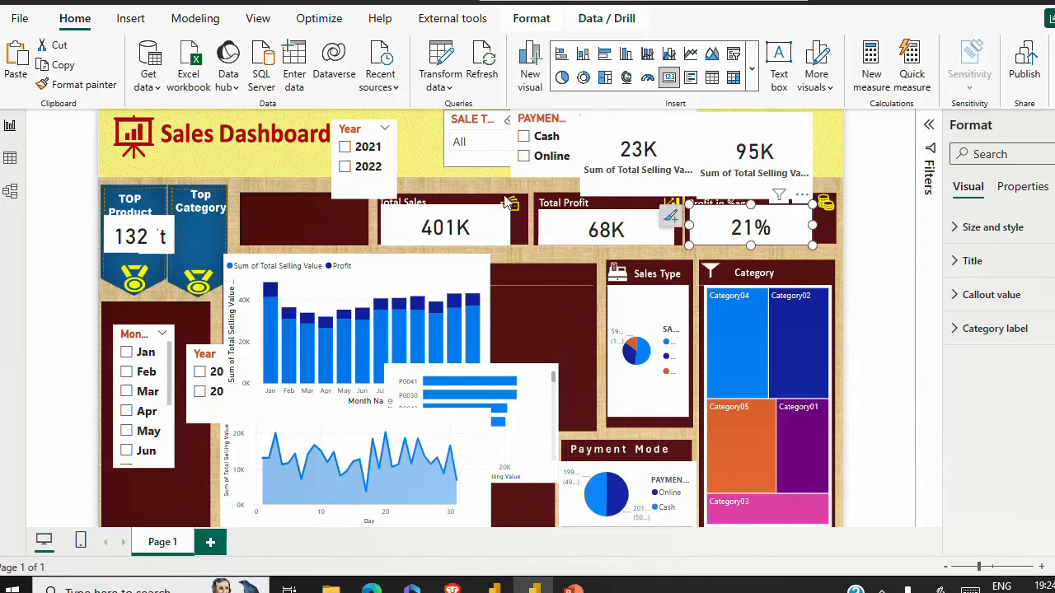
# - Enlarge the Month Name slicer to fill the dark column below the TOP Product ribbon
pyautogui.click(116, 334)
pyautogui.moveTo(116, 334); pyautogui.dragTo(107, 311)
pyautogui.moveTo(173, 466); pyautogui.dragTo(211, 531)
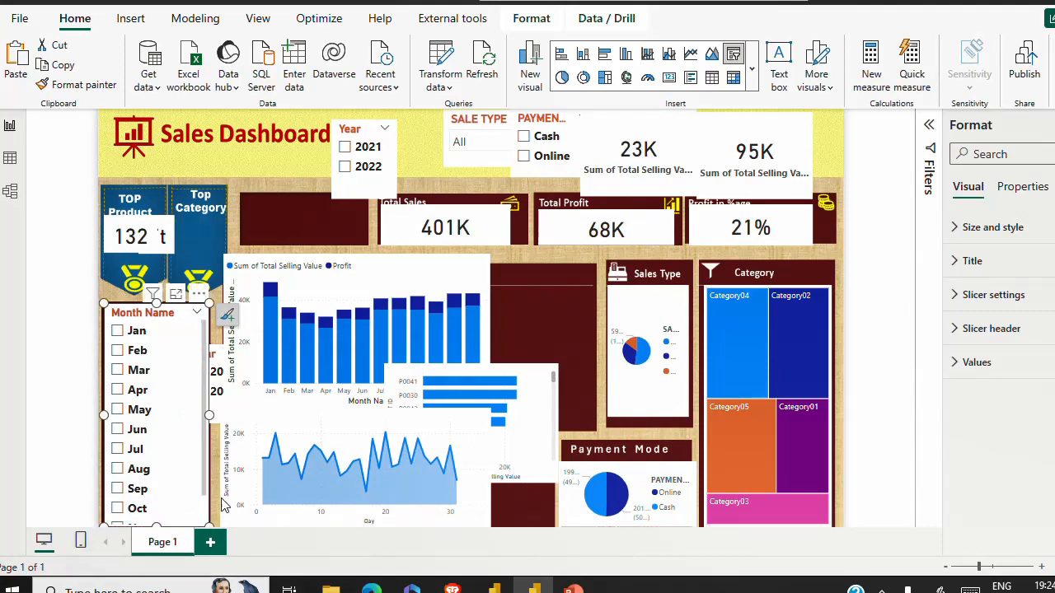
# - Fit the lower Year slicer into the empty dark box beside Total Sales and lower its upper edge slightly
pyautogui.moveTo(216, 380); pyautogui.dragTo(365, 248)
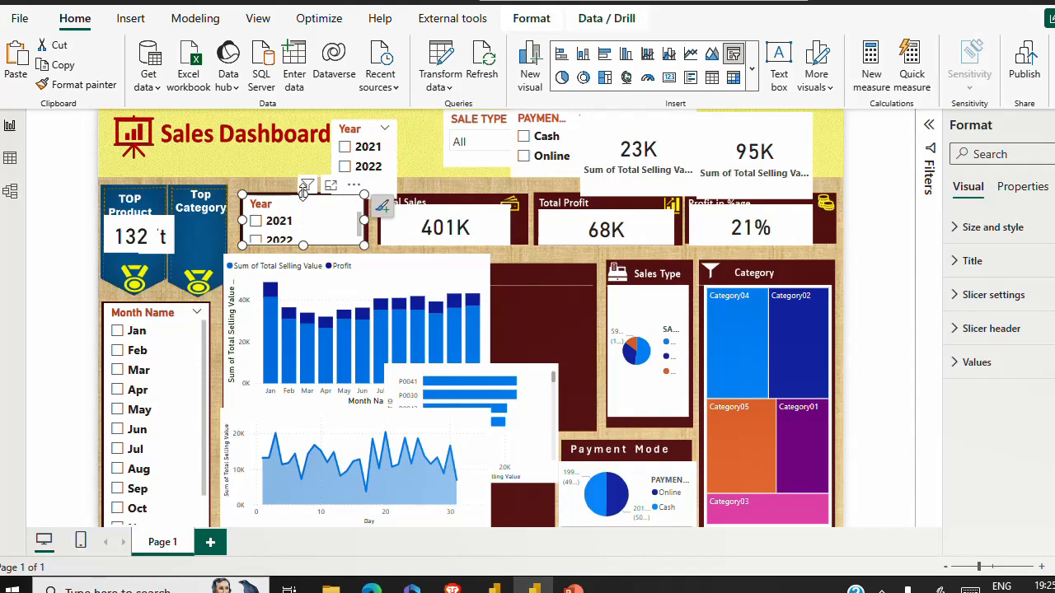
pyautogui.moveTo(304, 192); pyautogui.dragTo(306, 198)
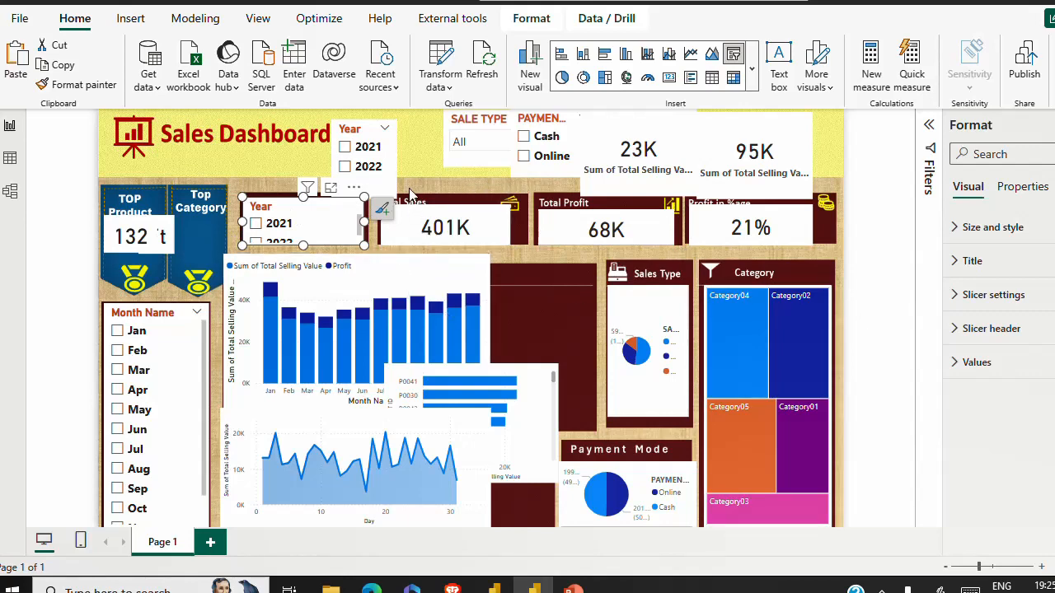
pyautogui.click(421, 163)
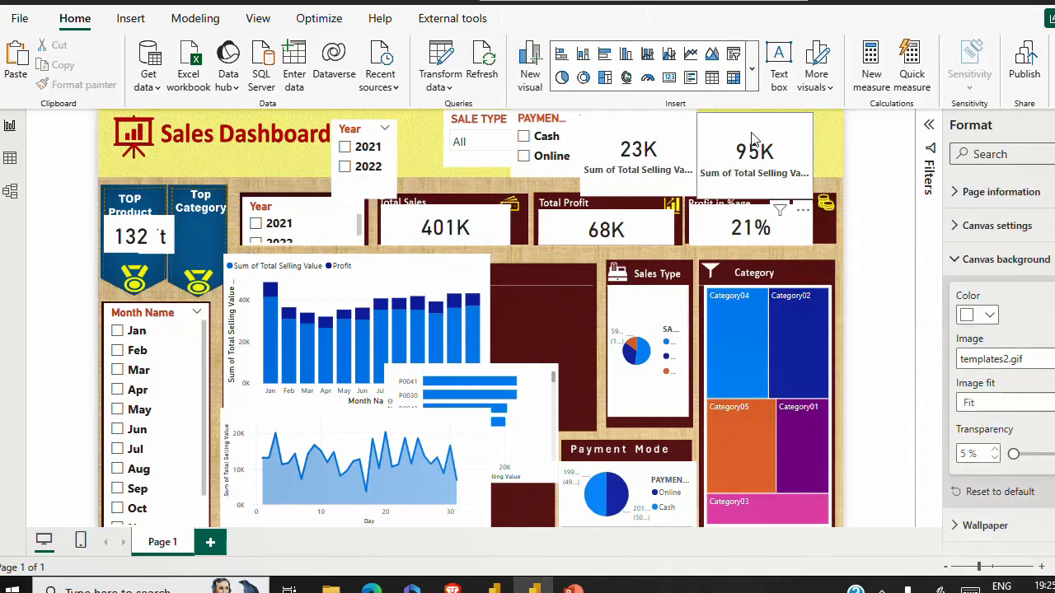
# - Move the 95K card onto the Top Category ribbon and shrink it to the ribbon's width
pyautogui.click(765, 135)
pyautogui.moveTo(765, 135); pyautogui.dragTo(241, 242)
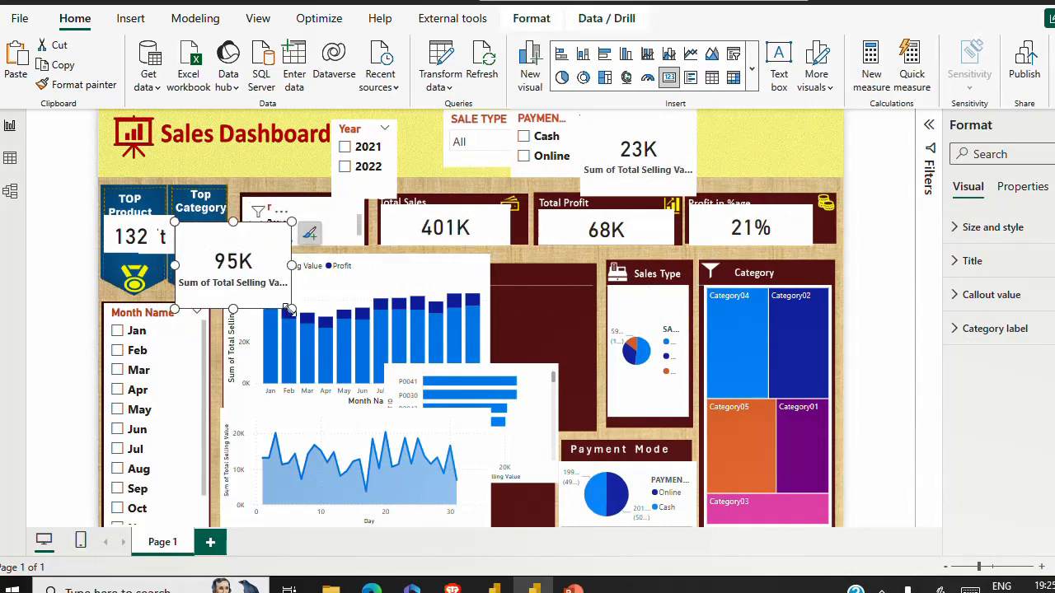
pyautogui.moveTo(285, 305); pyautogui.dragTo(223, 267)
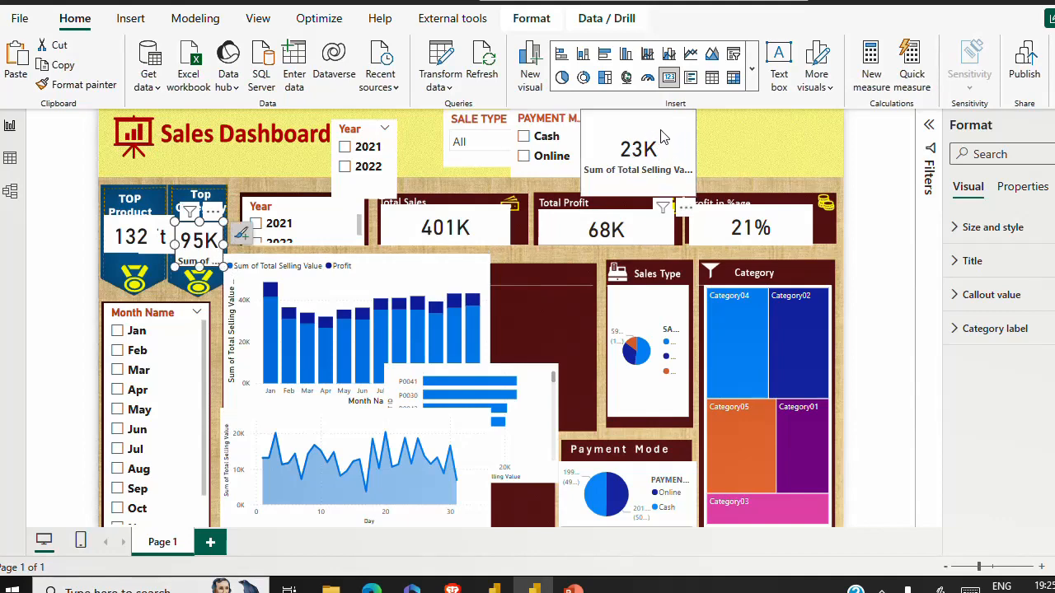
# - Spread the 23K card and the payment slicer apart in the yellow header and clear the slicer's Online selection
pyautogui.moveTo(664, 137); pyautogui.dragTo(787, 150)
pyautogui.moveTo(578, 148); pyautogui.dragTo(666, 150)
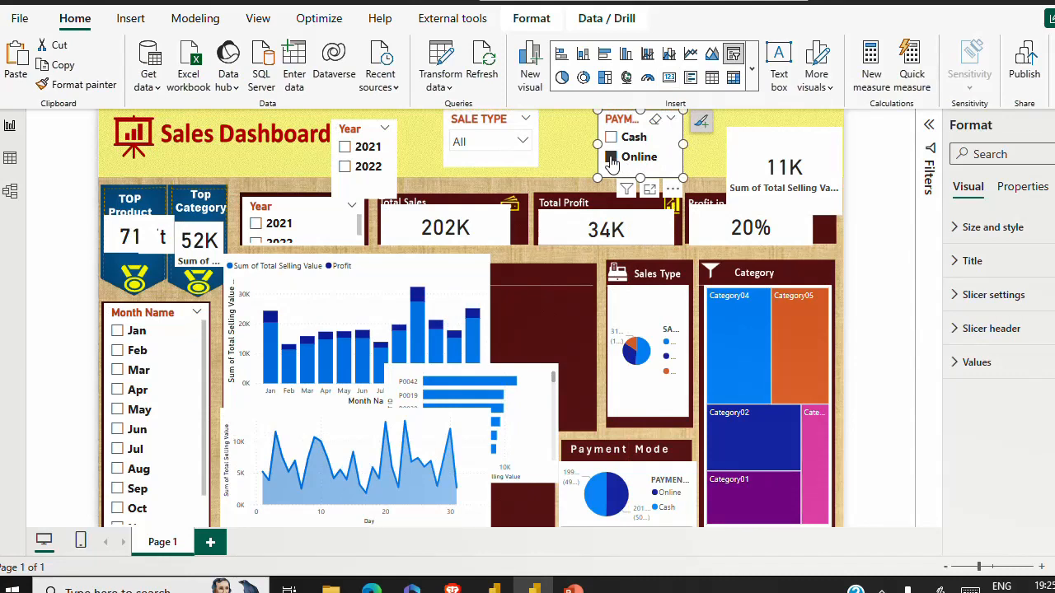
pyautogui.click(611, 158)
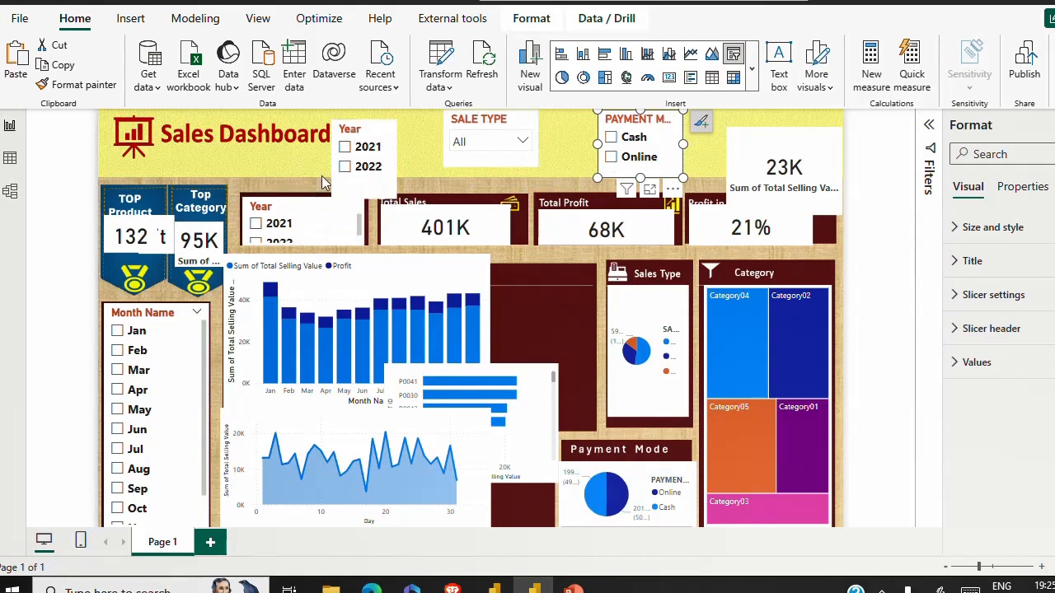
# - Delete the duplicate Year slicer from the header and fit the 23K card onto the lower part of the TOP Product ribbon
pyautogui.click(346, 138)
pyautogui.press('Delete')
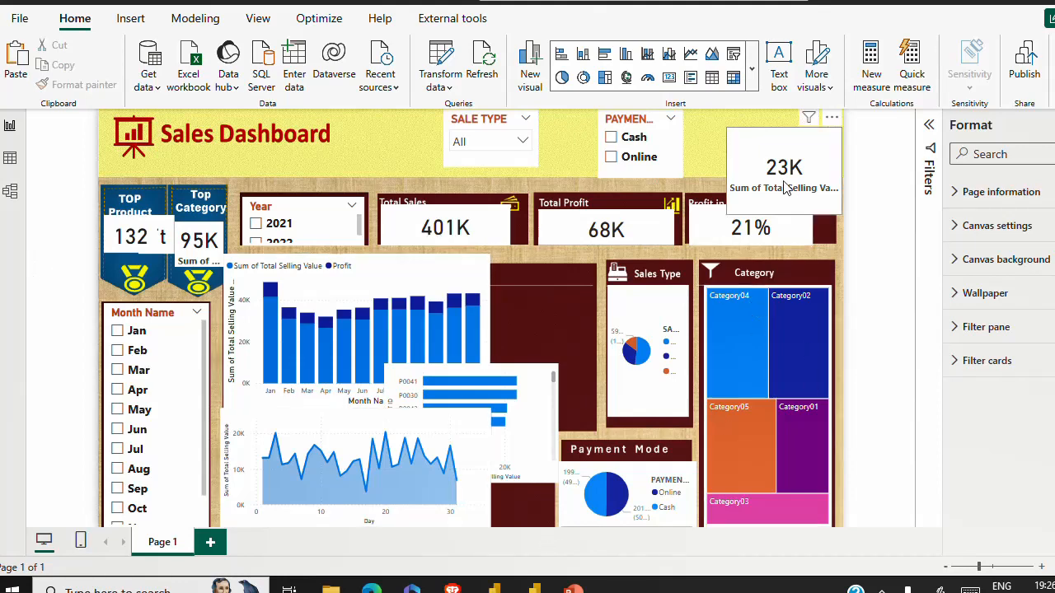
pyautogui.moveTo(732, 154); pyautogui.dragTo(124, 272)
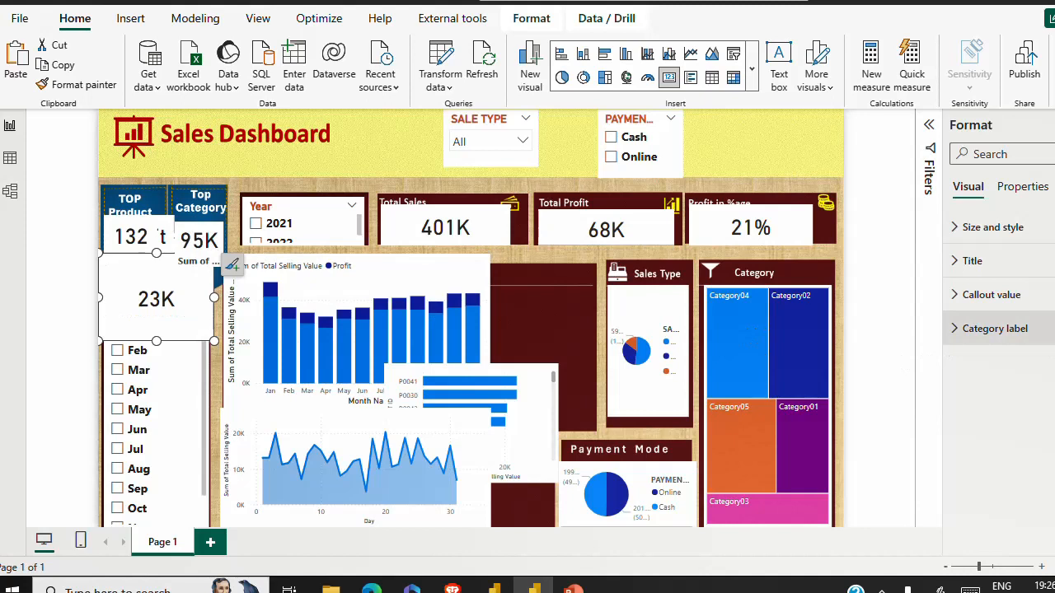
pyautogui.moveTo(214, 341); pyautogui.dragTo(157, 303)
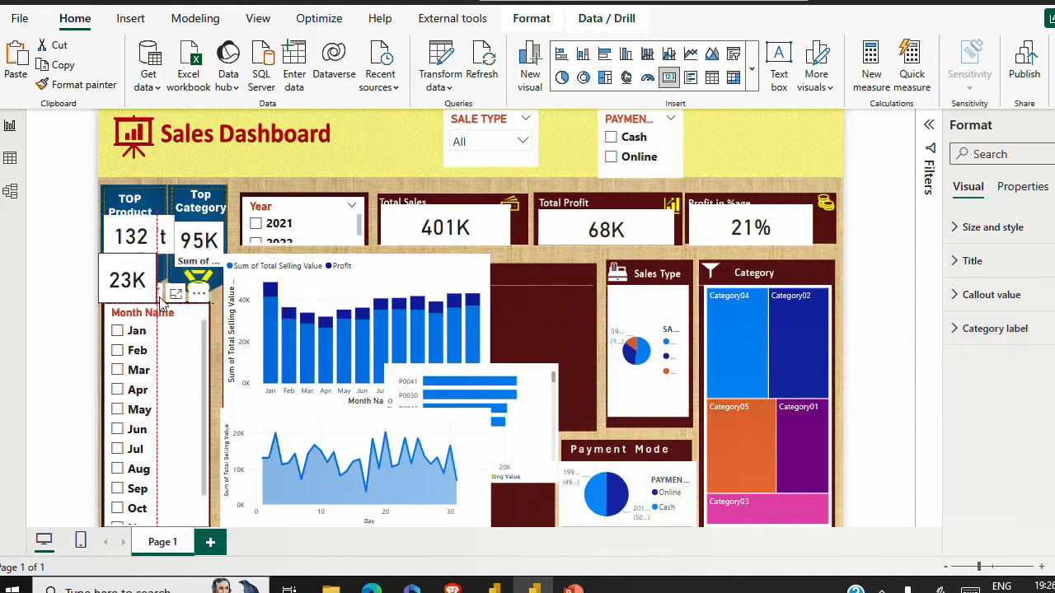
# - Hide the category label on the 95K card and nudge the 132 card left on the TOP Product ribbon
pyautogui.click(196, 258)
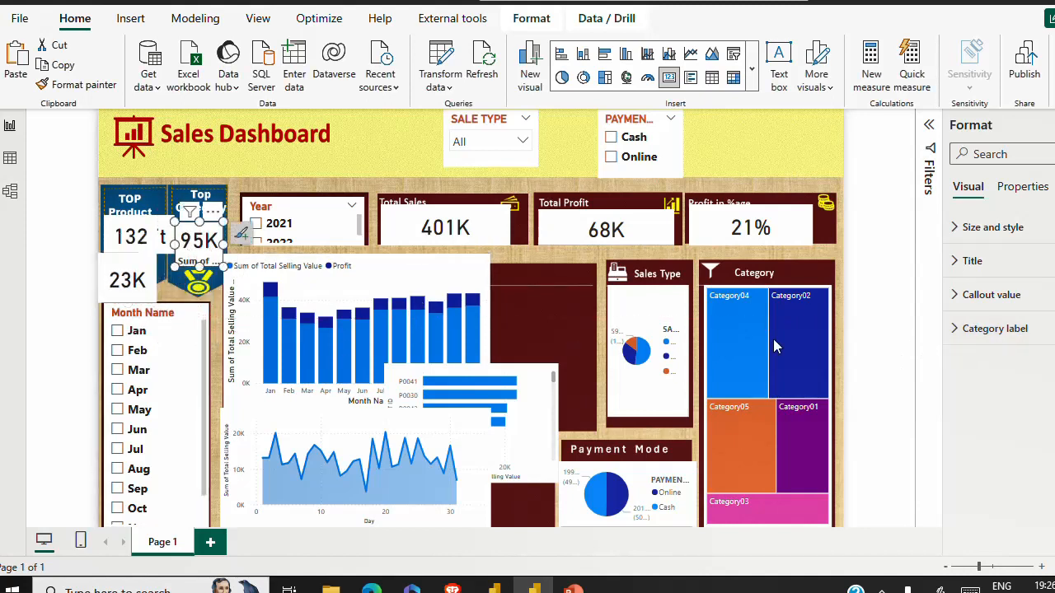
pyautogui.click(1052, 328)
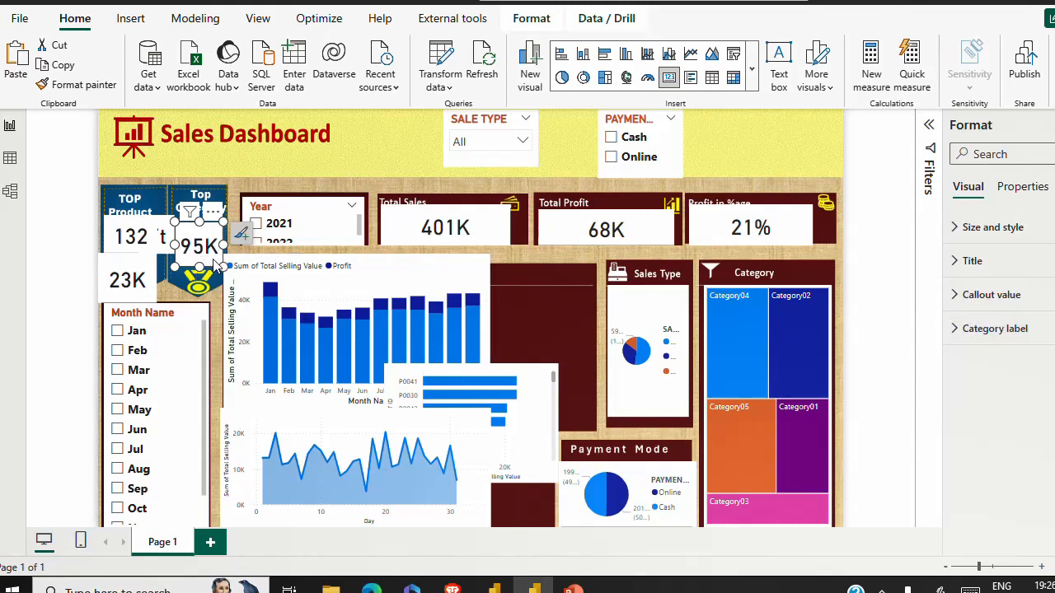
pyautogui.click(144, 243)
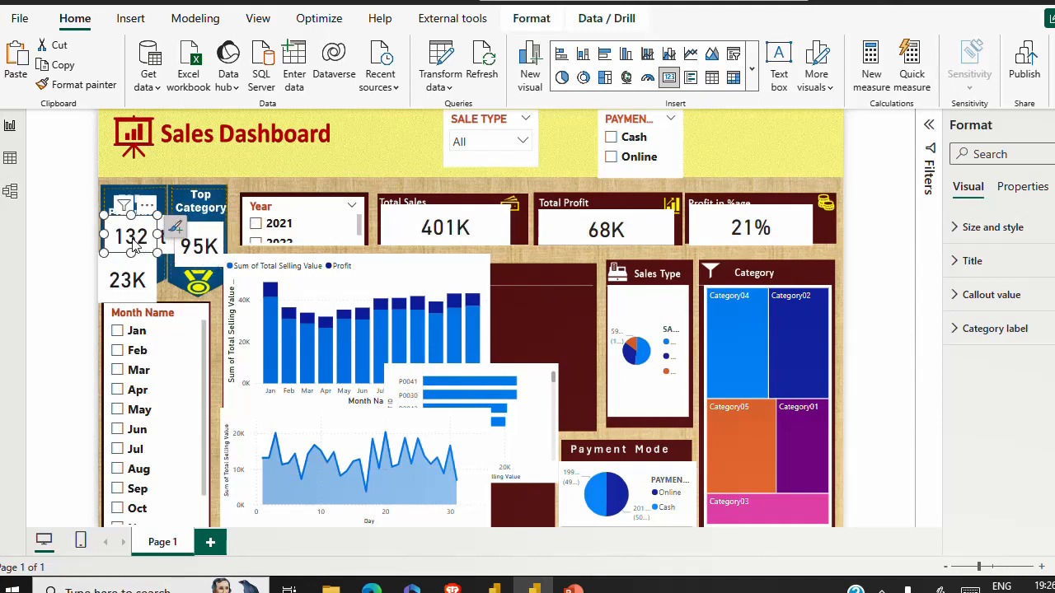
pyautogui.moveTo(133, 239); pyautogui.dragTo(128, 239)
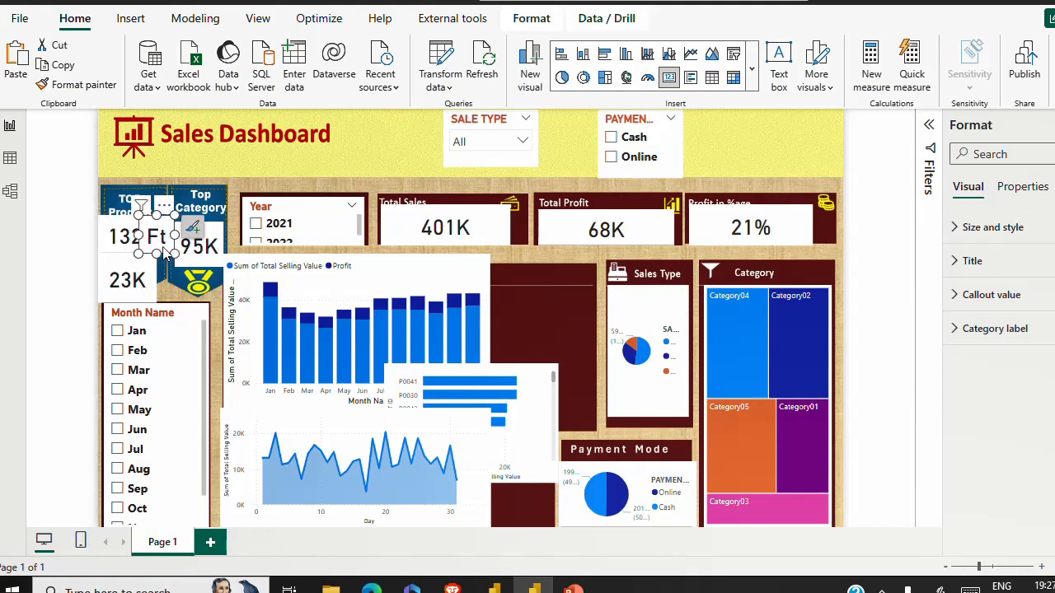
# - Select the 132, Ft, 23K, 95K, 401K, 68K and 21% cards together and reduce their callout value font size to 17
pyautogui.keyDown('ctrl'); pyautogui.click(206, 245); pyautogui.keyUp('ctrl')
pyautogui.moveTo(162, 256); pyautogui.dragTo(157, 281)
pyautogui.keyDown('ctrl'); pyautogui.click(406, 229); pyautogui.keyUp('ctrl')
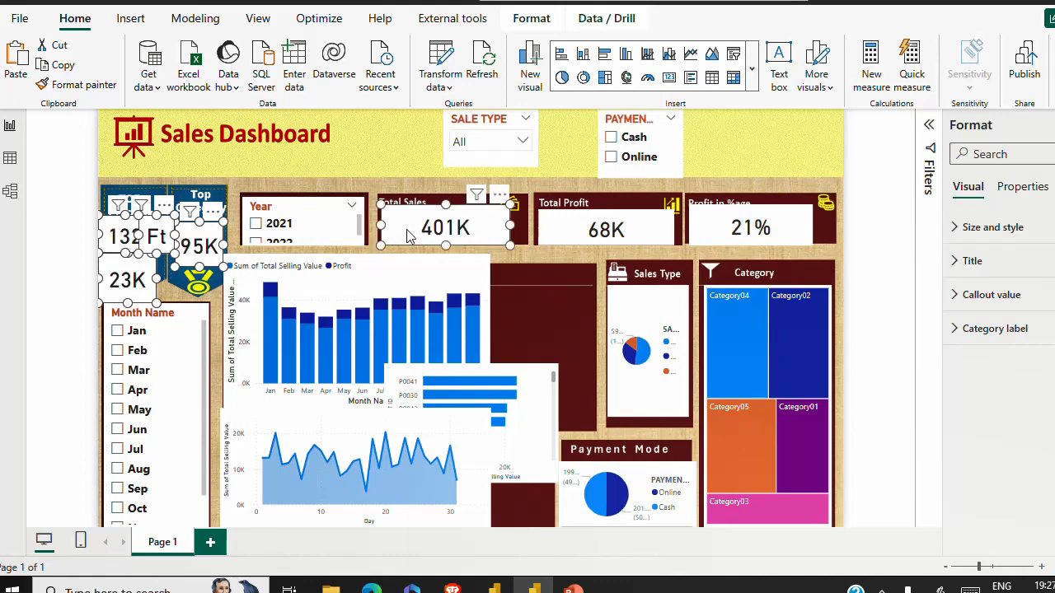
pyautogui.keyDown('ctrl'); pyautogui.click(563, 235); pyautogui.keyUp('ctrl')
pyautogui.keyDown('ctrl'); pyautogui.click(719, 235); pyautogui.keyUp('ctrl')
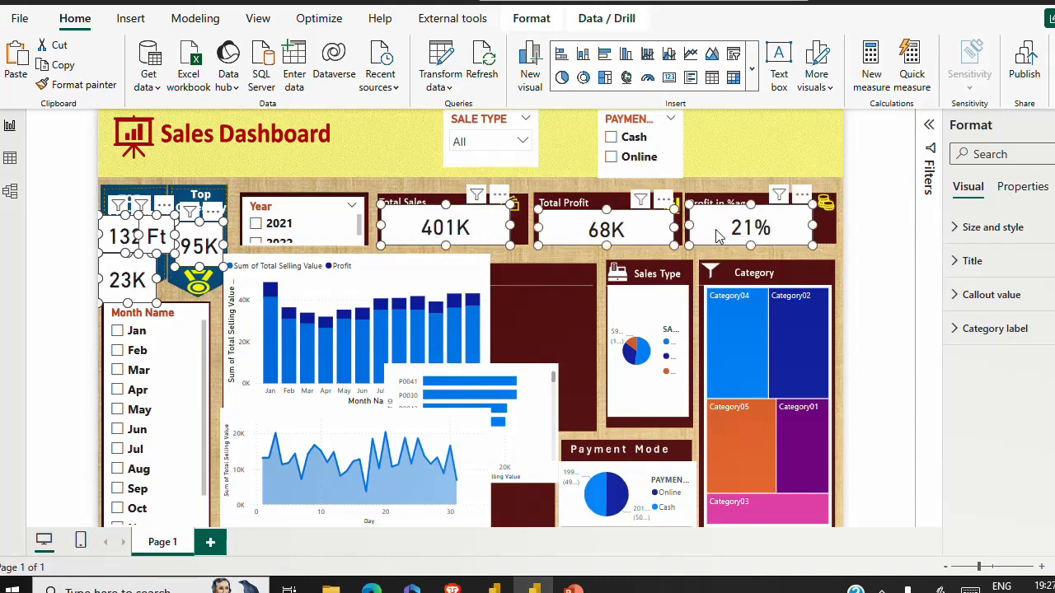
pyautogui.click(956, 232)
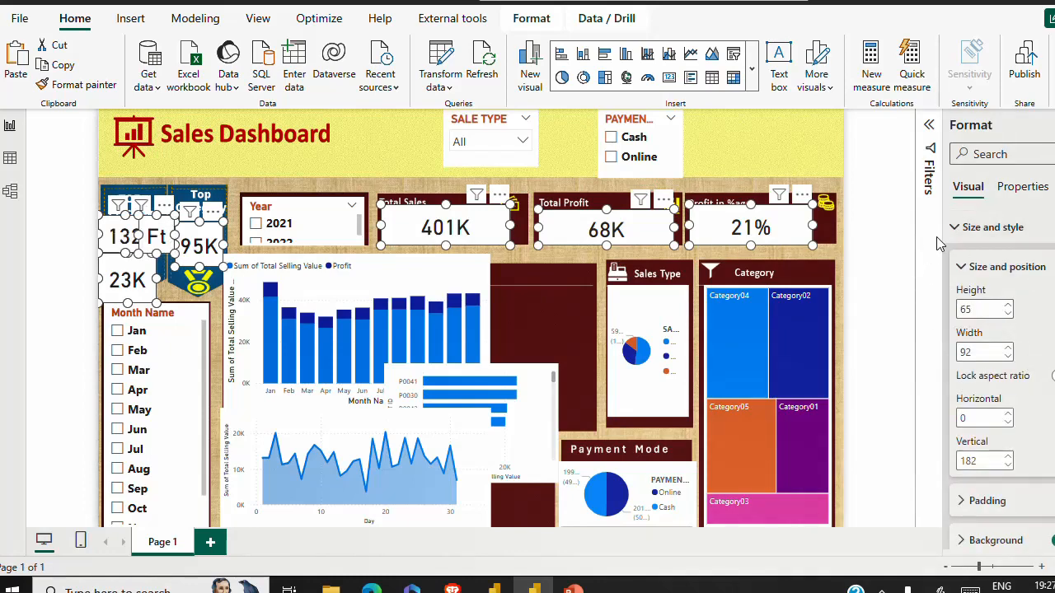
pyautogui.click(956, 230)
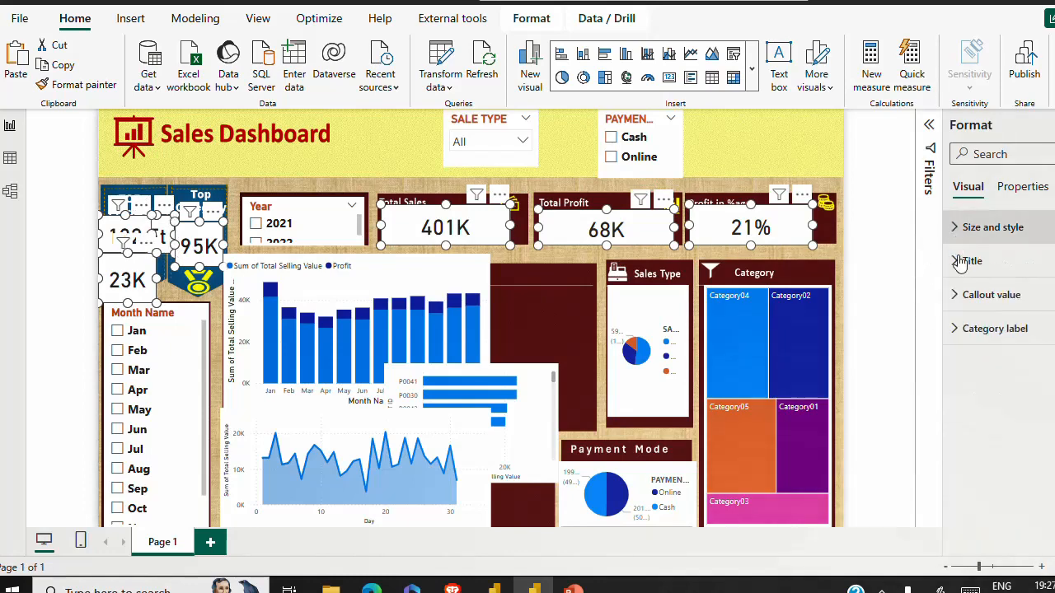
pyautogui.click(953, 330)
pyautogui.click(953, 330)
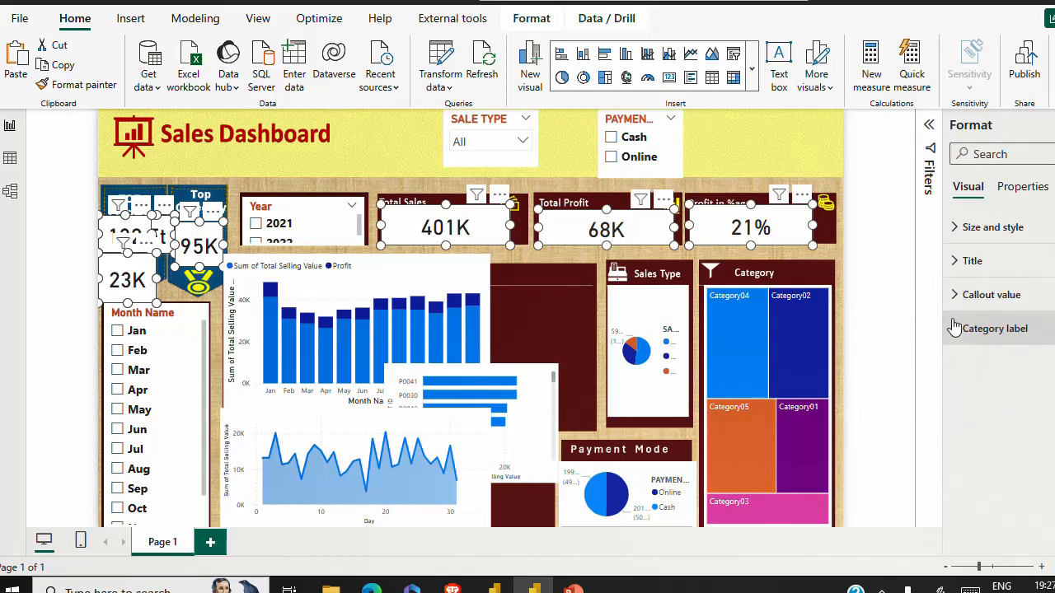
pyautogui.click(953, 294)
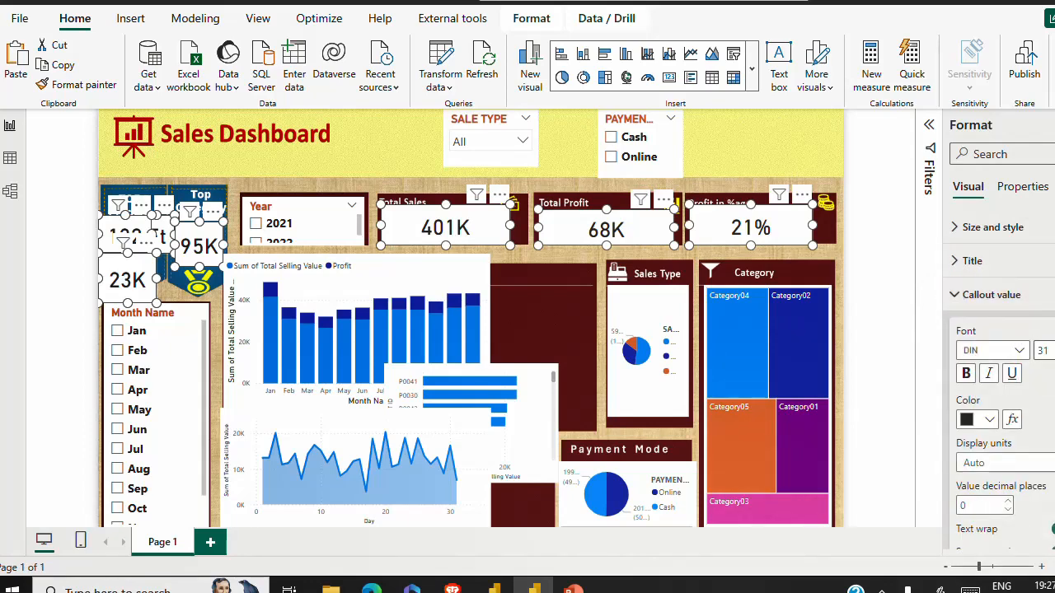
pyautogui.press('Down')
pyautogui.press('Down')
pyautogui.press('Down')
pyautogui.press('Down')
pyautogui.press('Down')
pyautogui.press('Down')
pyautogui.press('Down')
pyautogui.press('Down')
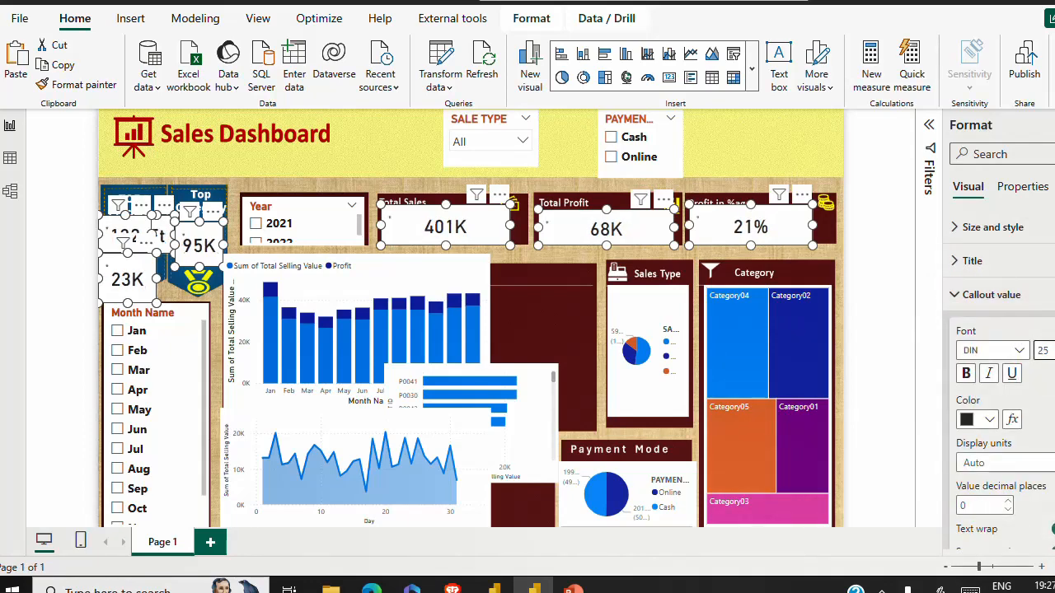
pyautogui.press('Down')
pyautogui.press('Down')
pyautogui.press('Down')
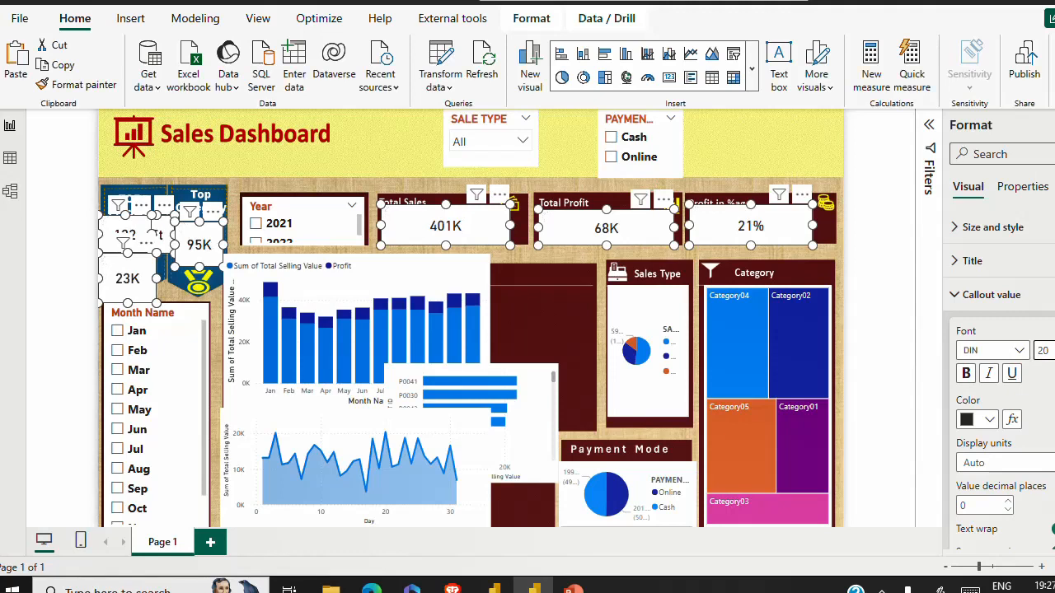
pyautogui.press('Down')
pyautogui.press('Down')
pyautogui.press('Down')
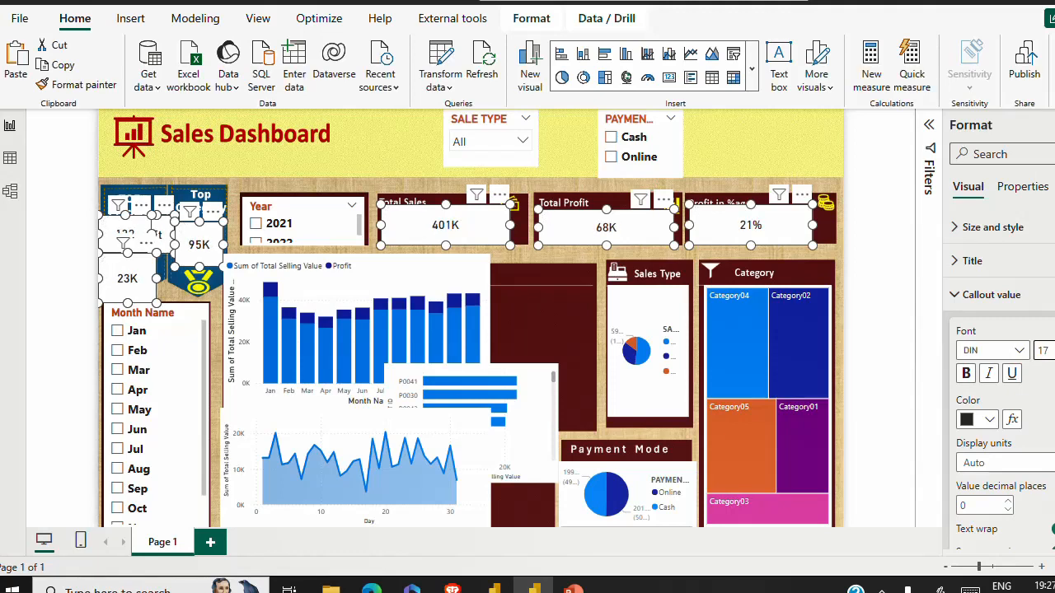
# - Make the selected cards' callout values bold, try sizes 16 and 18, and settle on font size 17
pyautogui.click(965, 373)
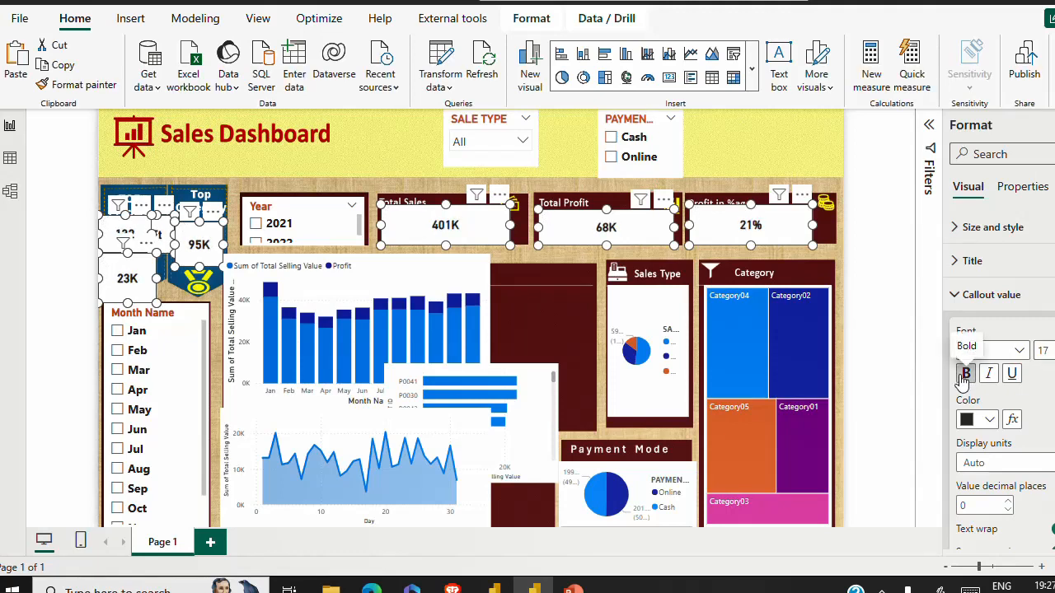
pyautogui.press('Down')
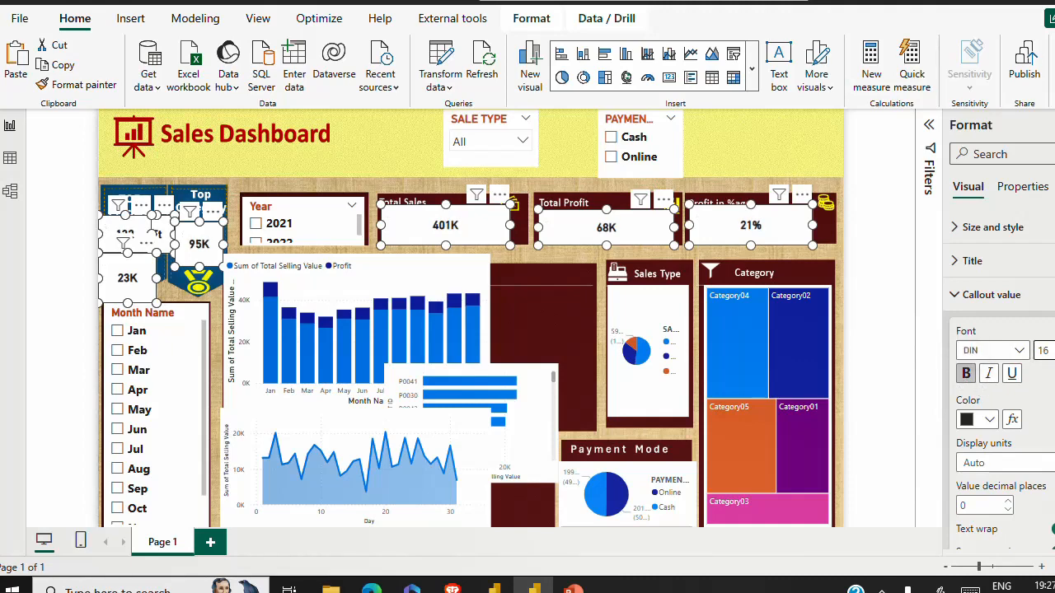
pyautogui.press('Up')
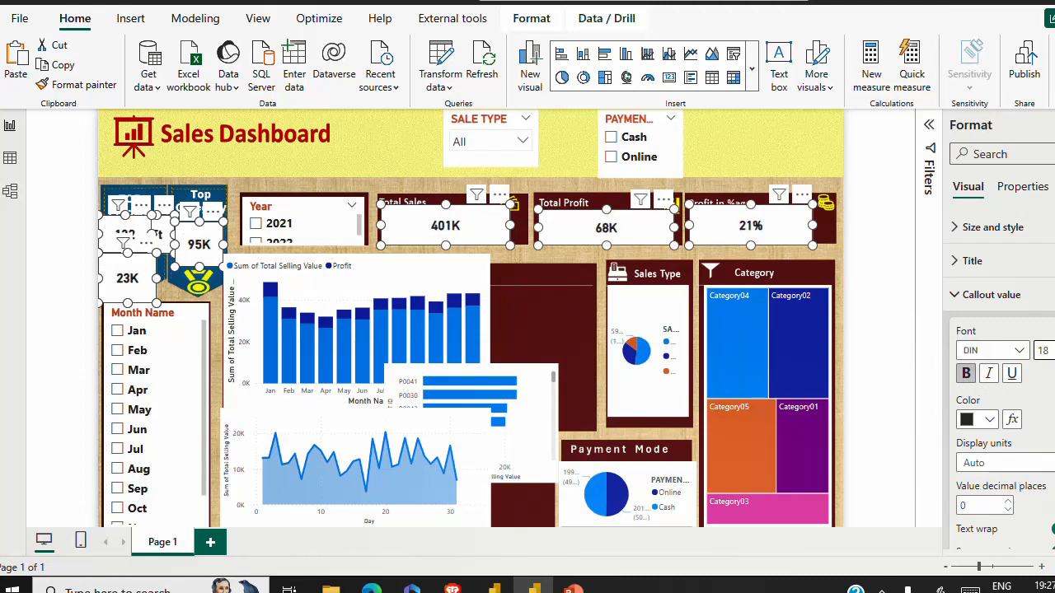
pyautogui.press('Down')
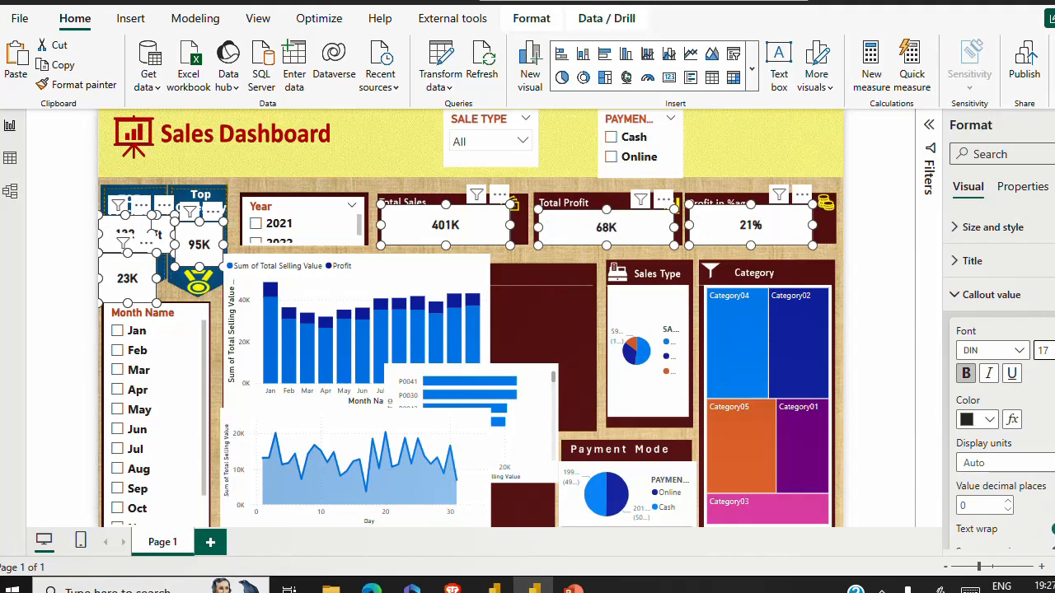
# - Turn off the background of all the selected cards and open their padding settings
pyautogui.click(954, 303)
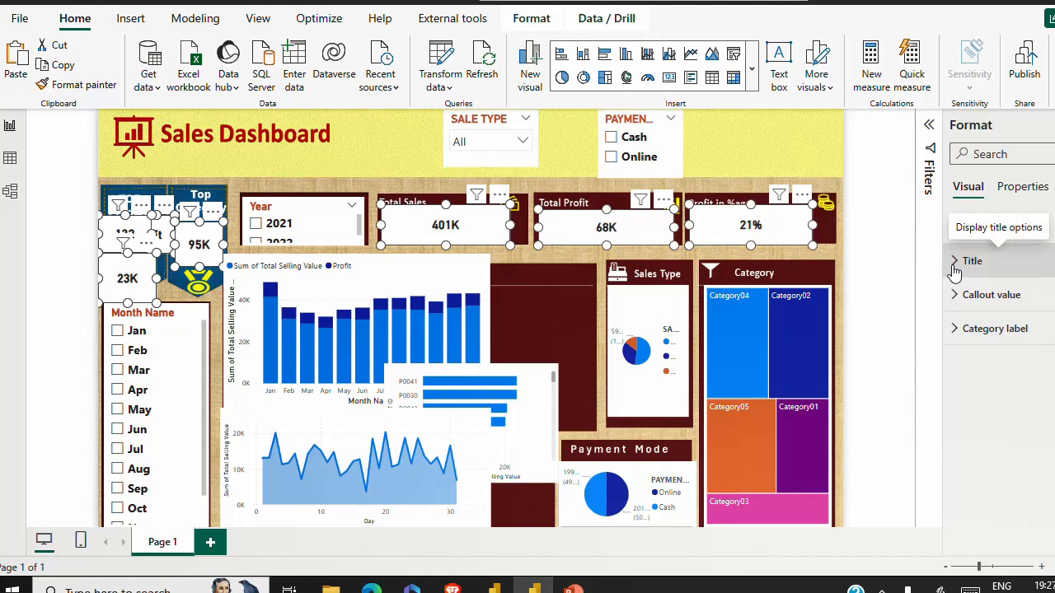
pyautogui.click(954, 262)
pyautogui.click(953, 264)
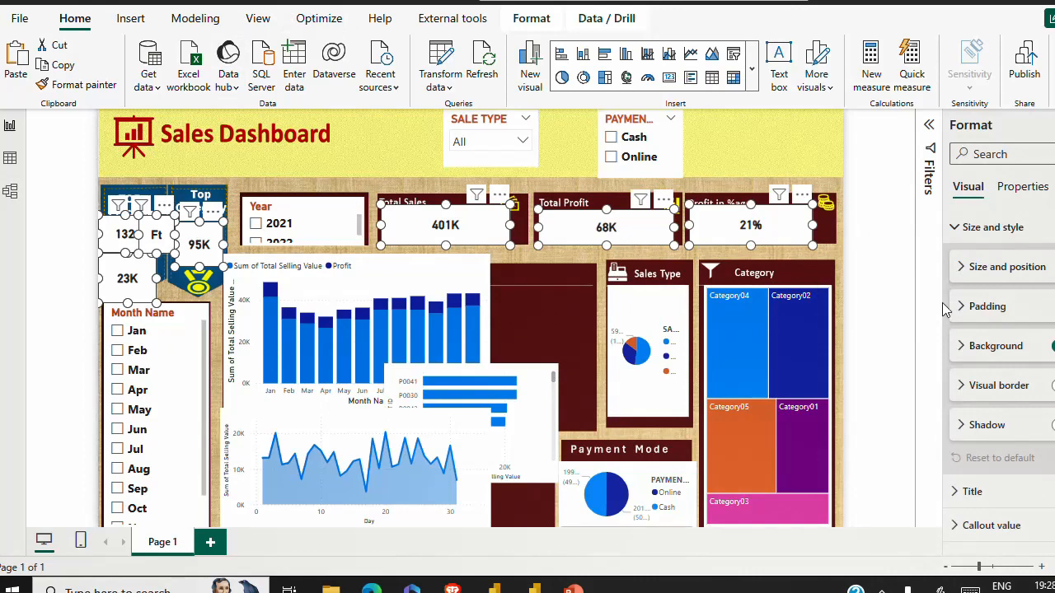
pyautogui.click(959, 270)
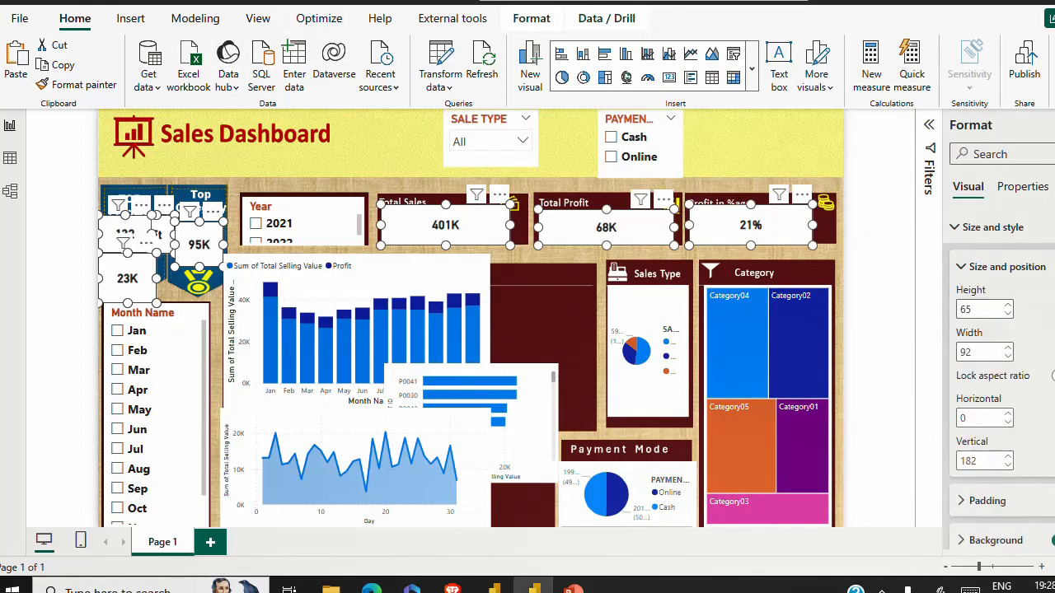
pyautogui.scroll(-5, 973, 356)
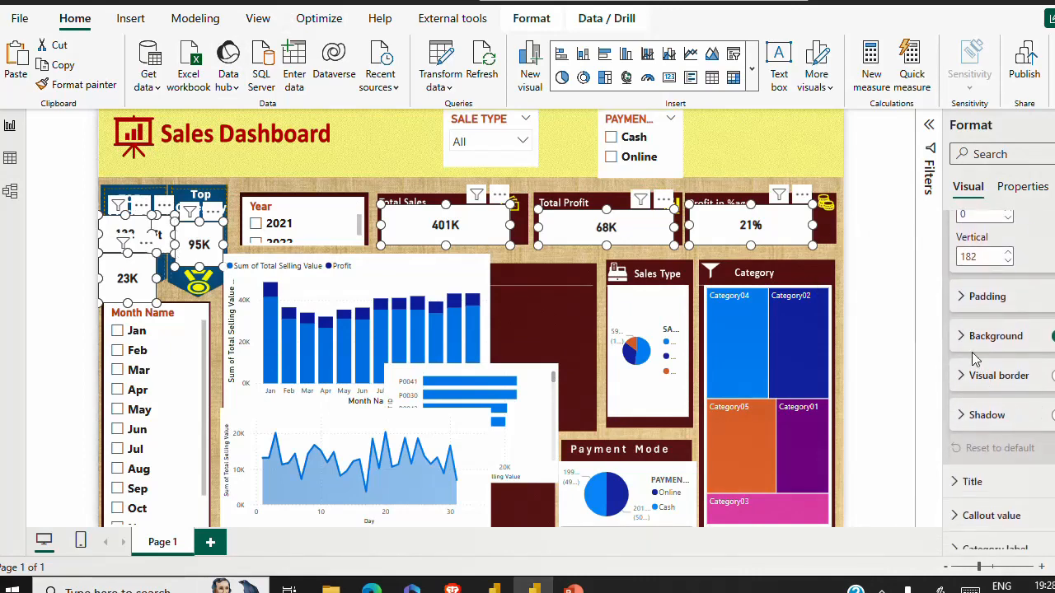
pyautogui.click(962, 341)
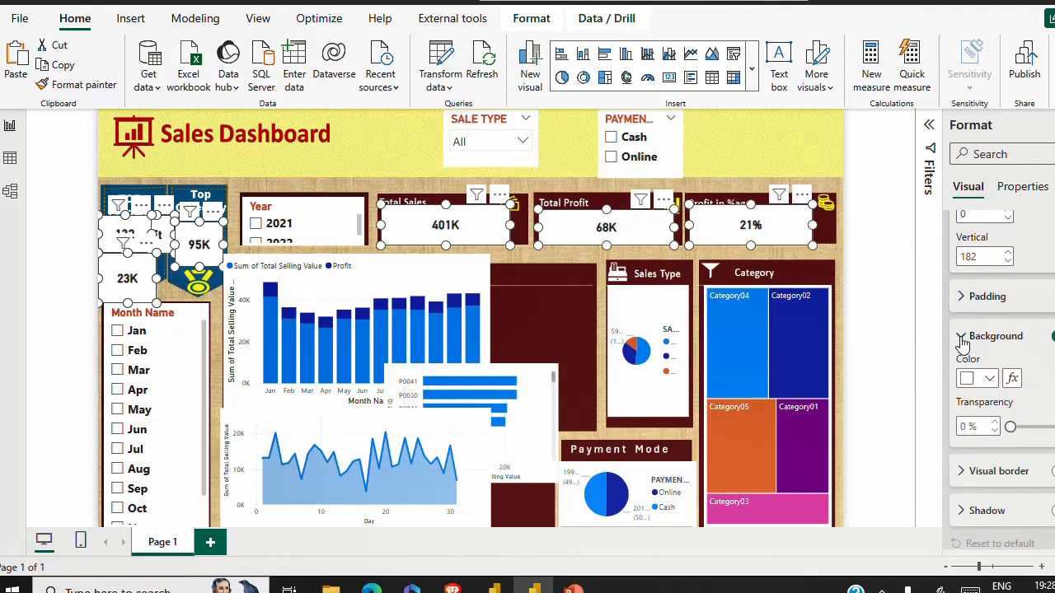
pyautogui.click(1052, 336)
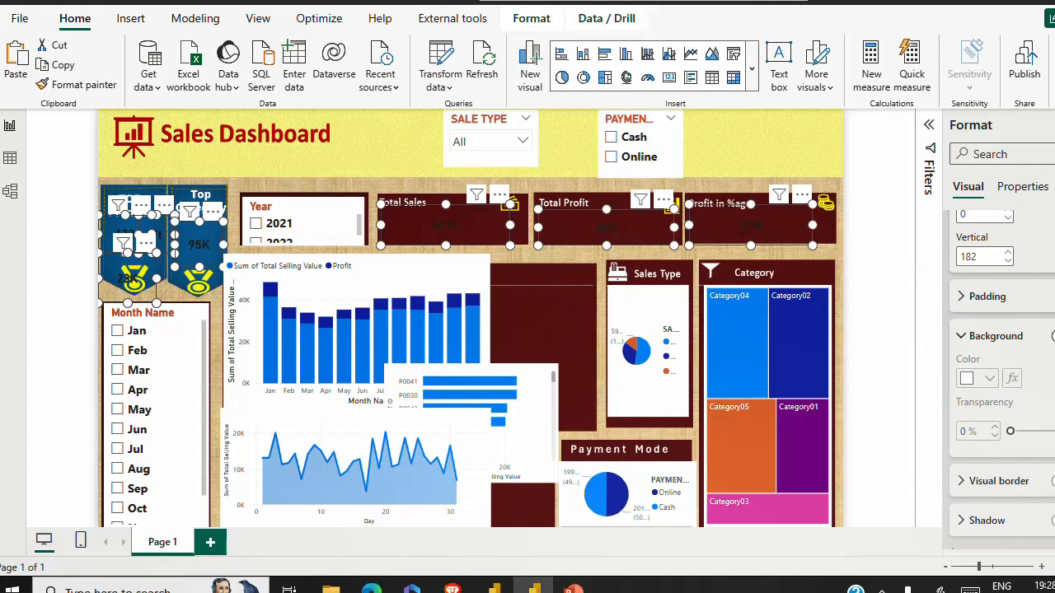
pyautogui.click(963, 341)
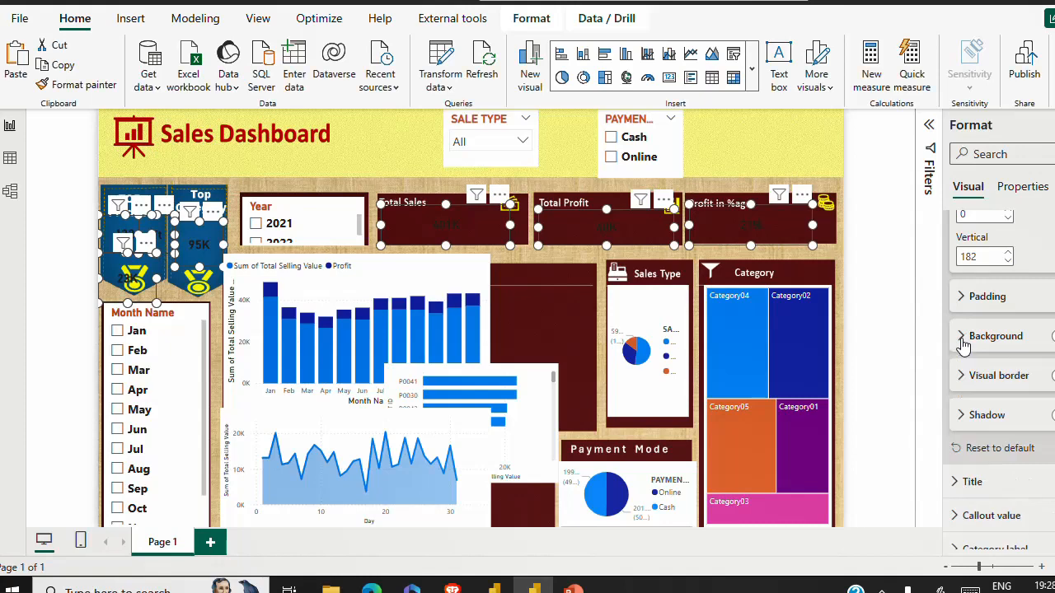
pyautogui.click(961, 297)
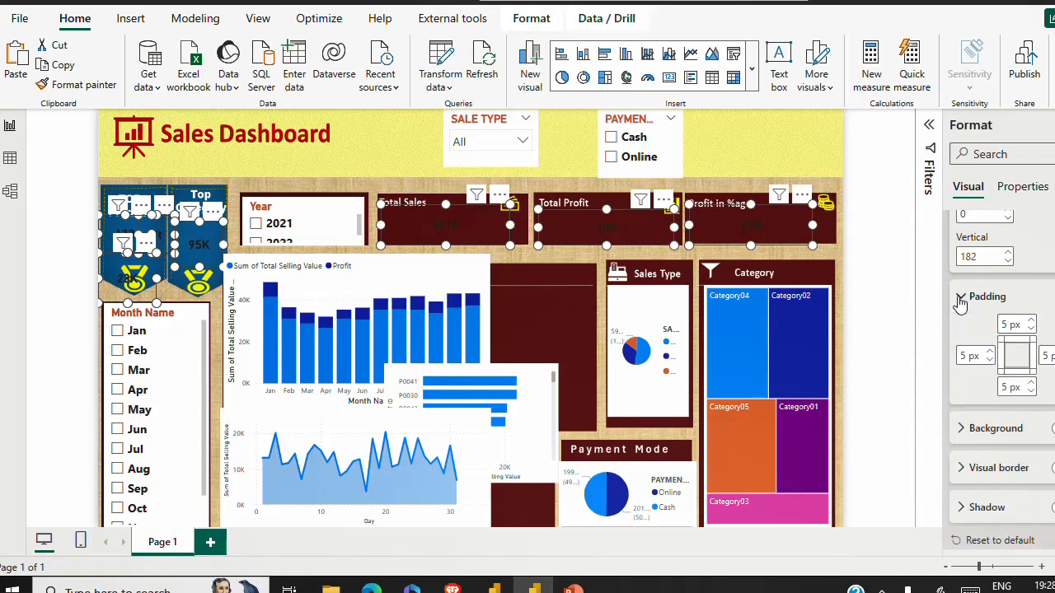
# - Set the callout value colour of all the selected cards to white and deselect them
pyautogui.click(961, 297)
pyautogui.scroll(-1, 997, 371)
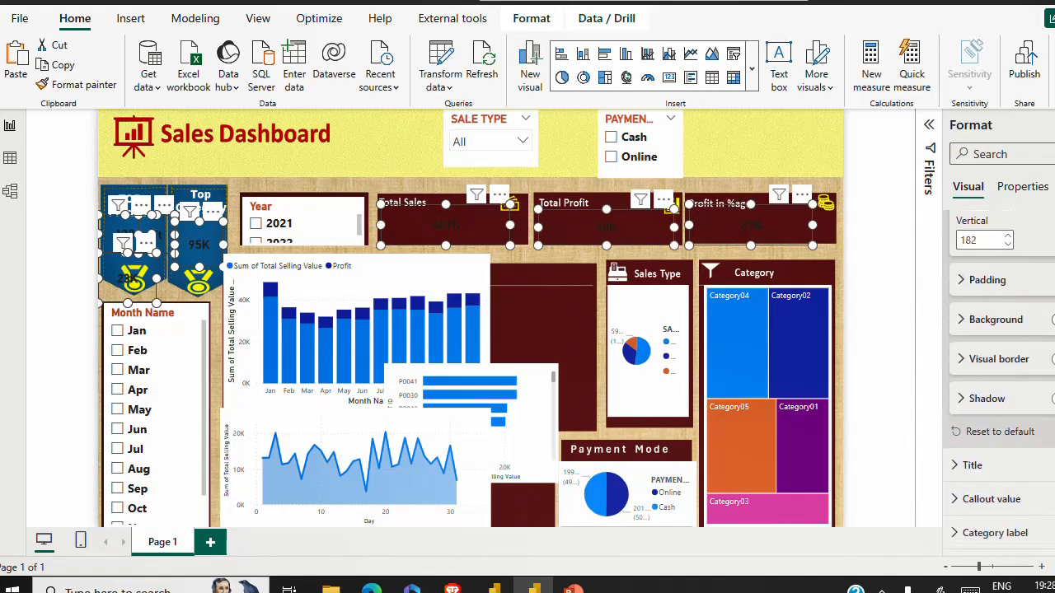
pyautogui.click(954, 499)
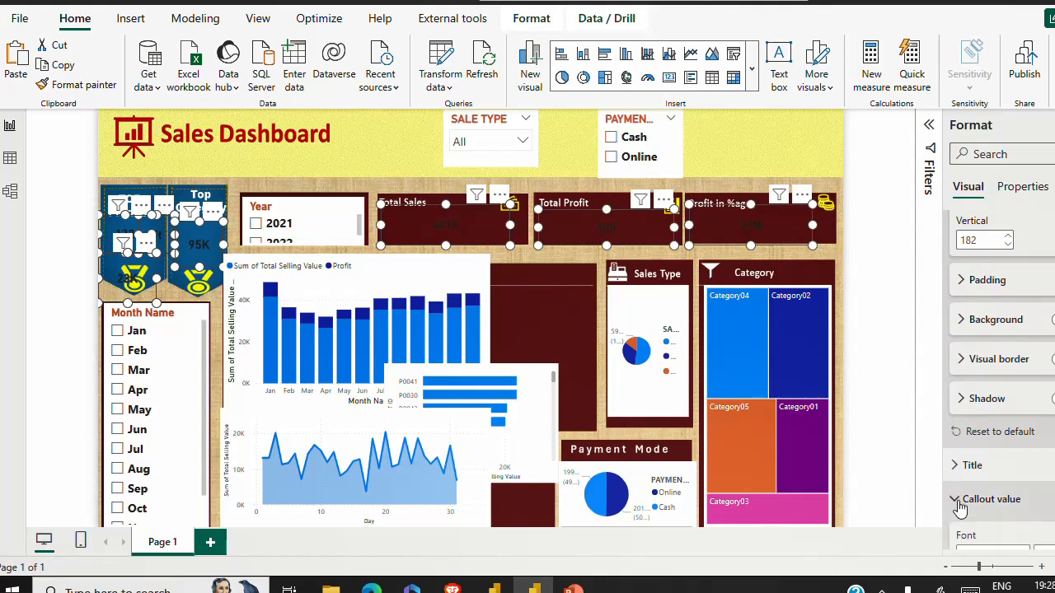
pyautogui.scroll(-5, 997, 371)
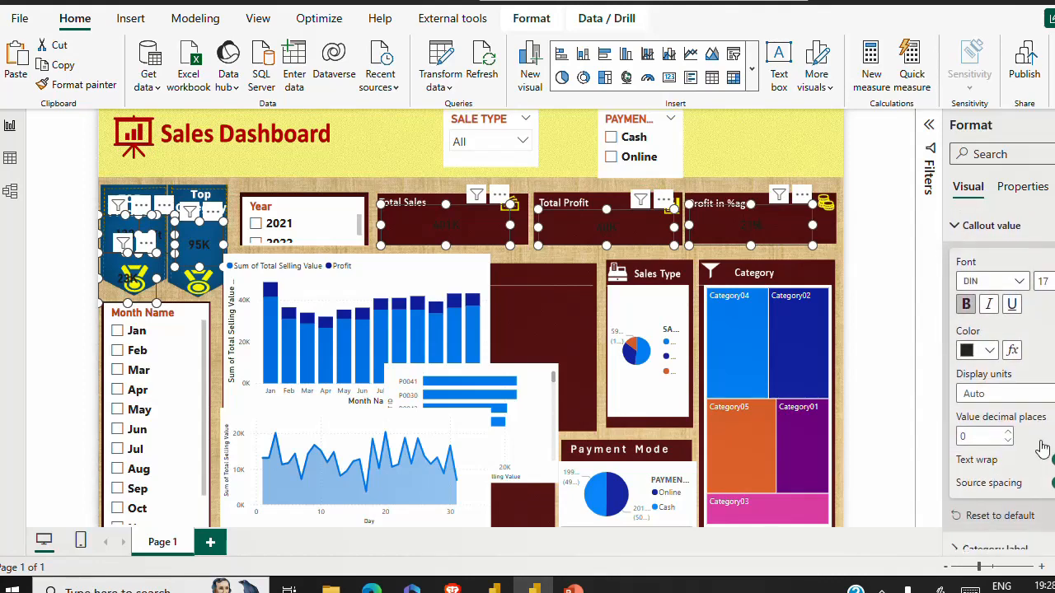
pyautogui.click(989, 351)
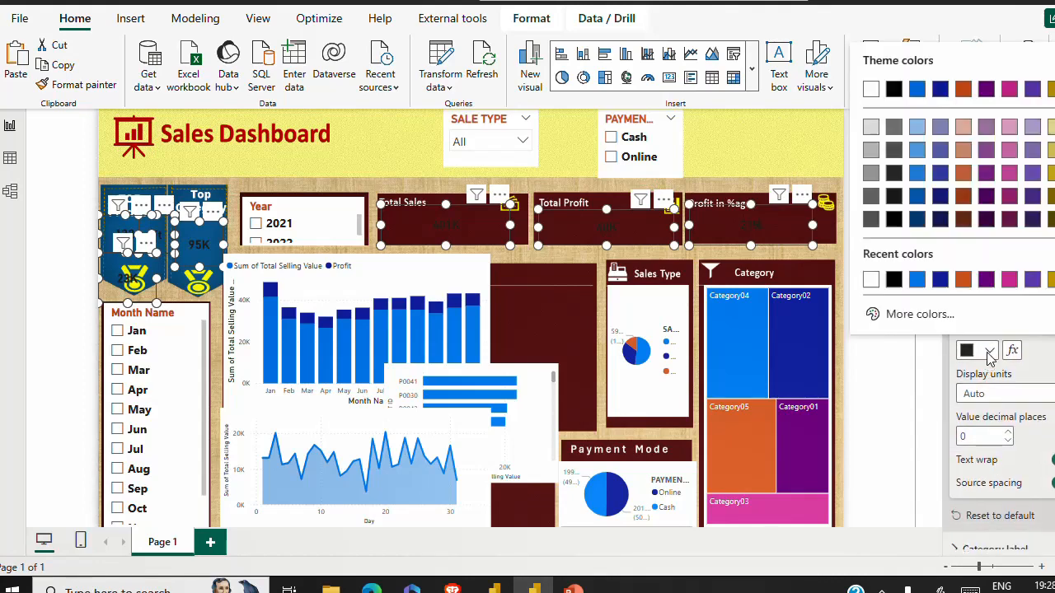
pyautogui.click(871, 280)
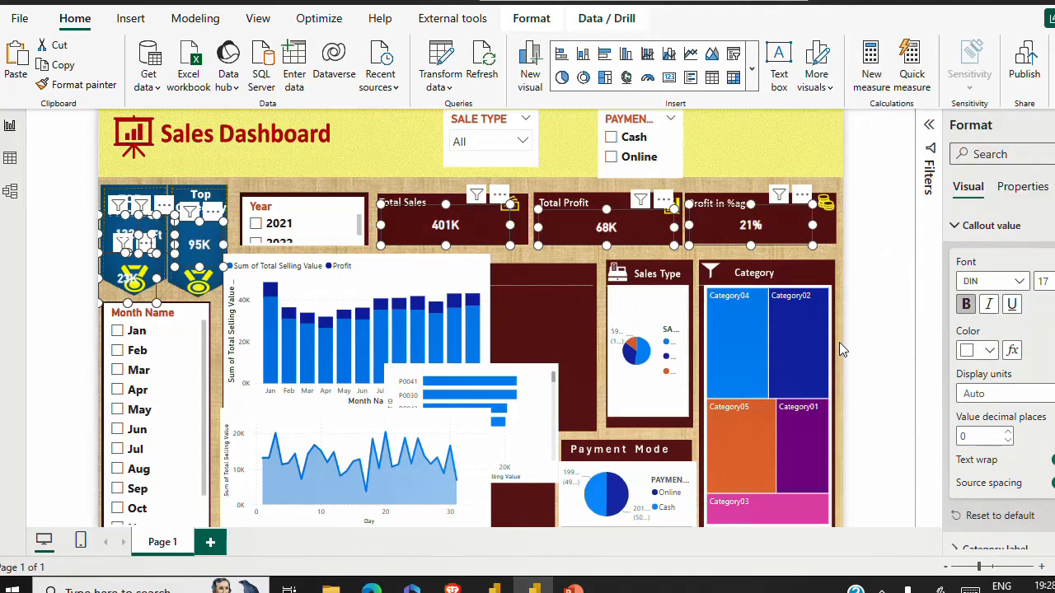
pyautogui.click(867, 296)
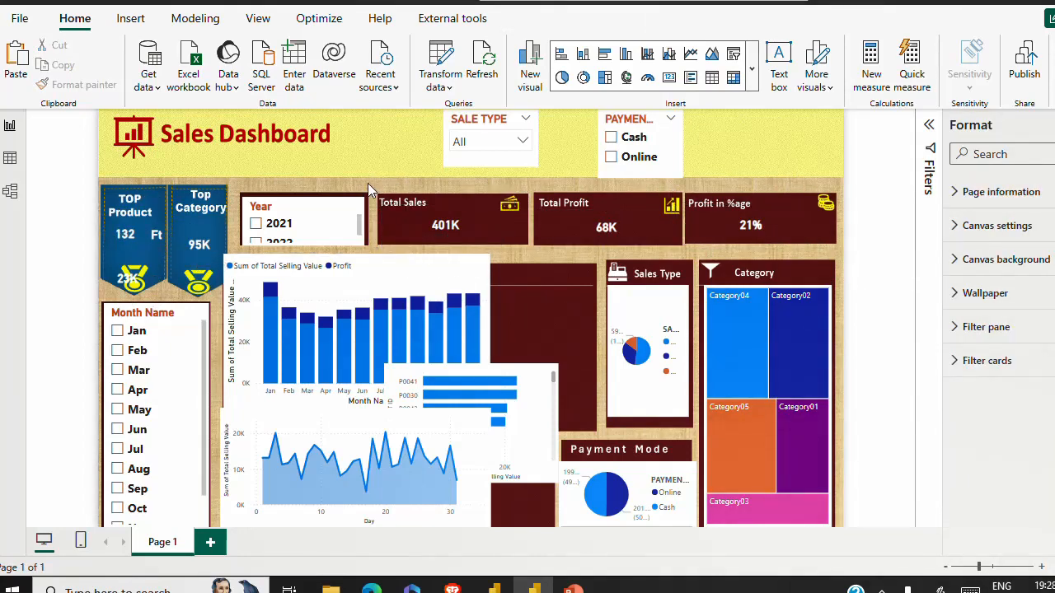
# - Turn off the background of the Year slicer
pyautogui.click(289, 215)
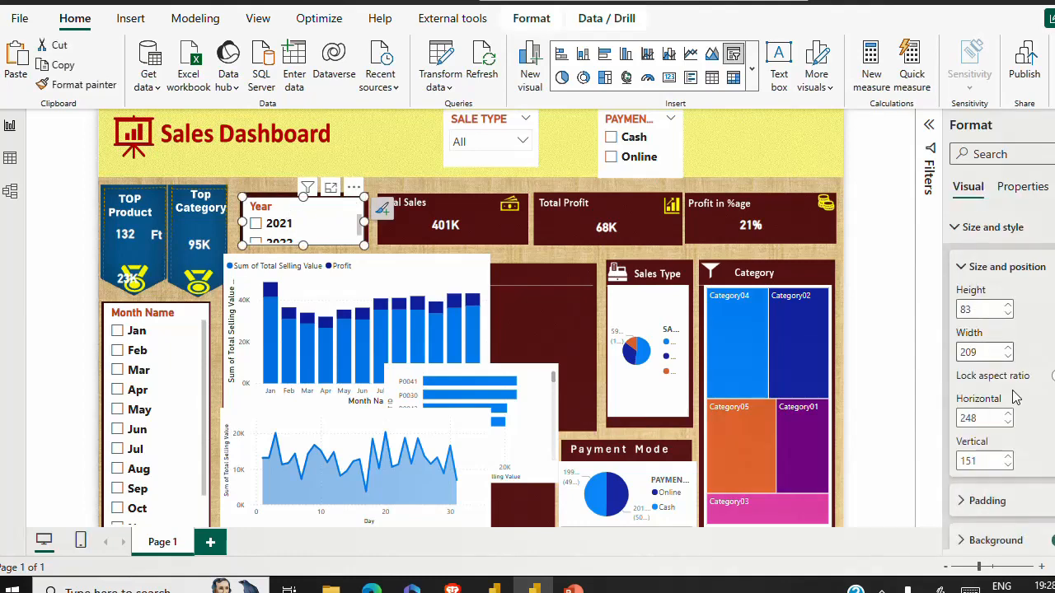
pyautogui.click(956, 230)
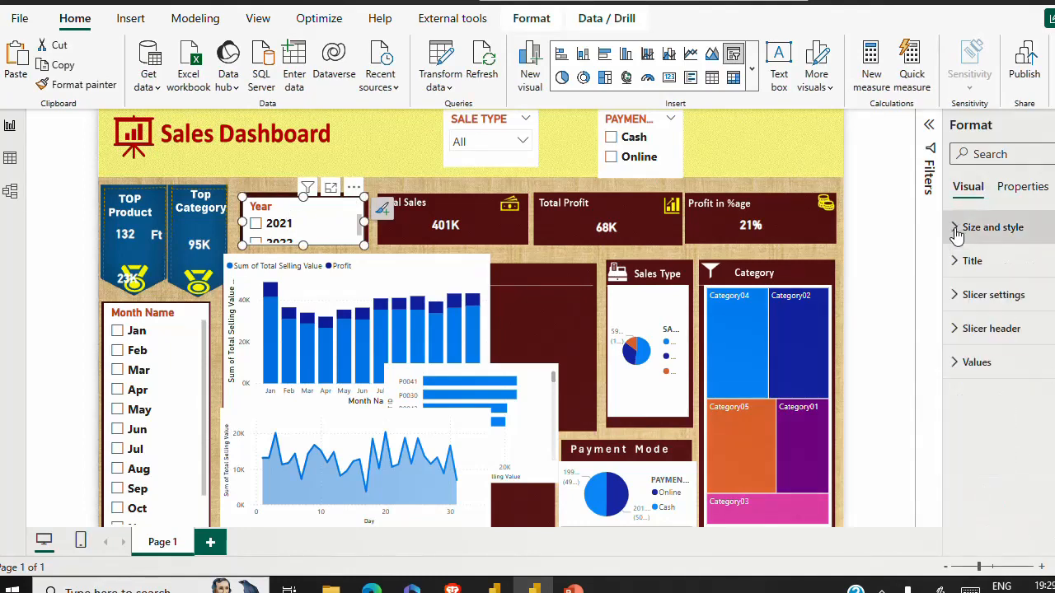
pyautogui.click(955, 274)
pyautogui.click(956, 274)
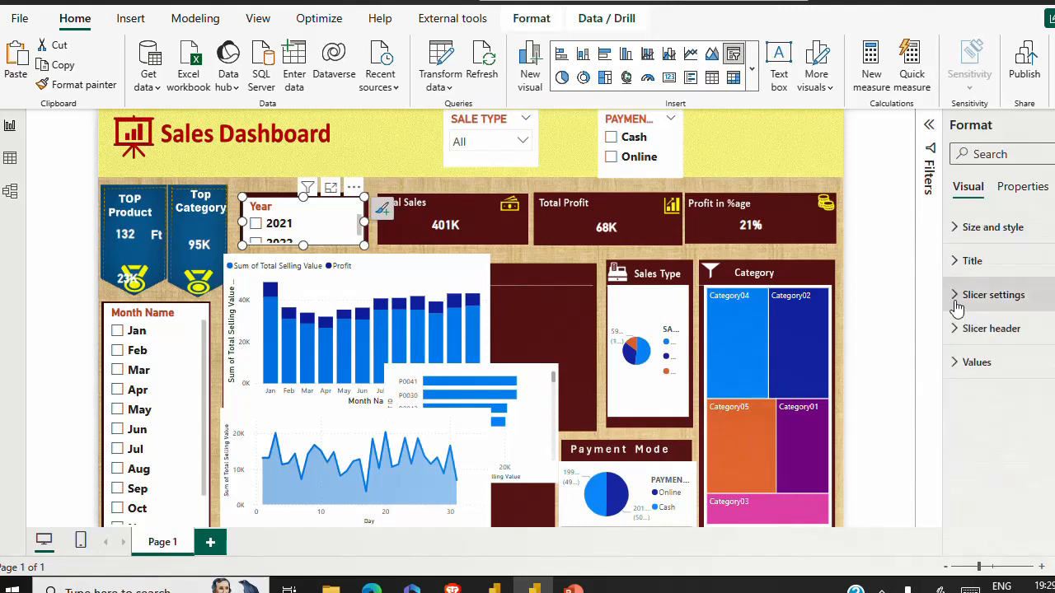
pyautogui.click(956, 295)
pyautogui.click(956, 297)
pyautogui.click(957, 329)
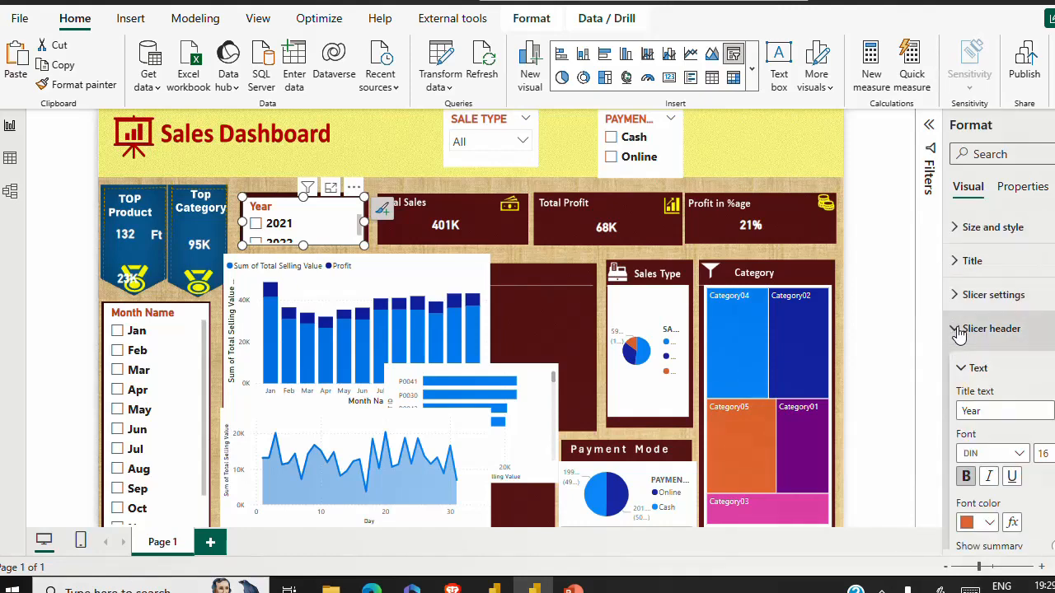
pyautogui.click(958, 330)
pyautogui.click(957, 229)
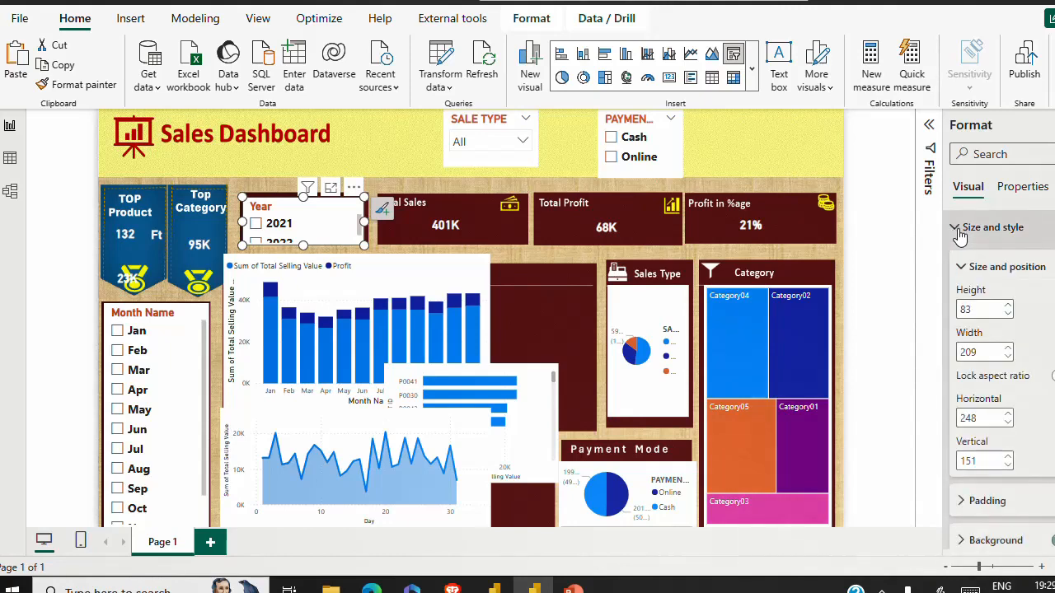
pyautogui.scroll(-5, 989, 371)
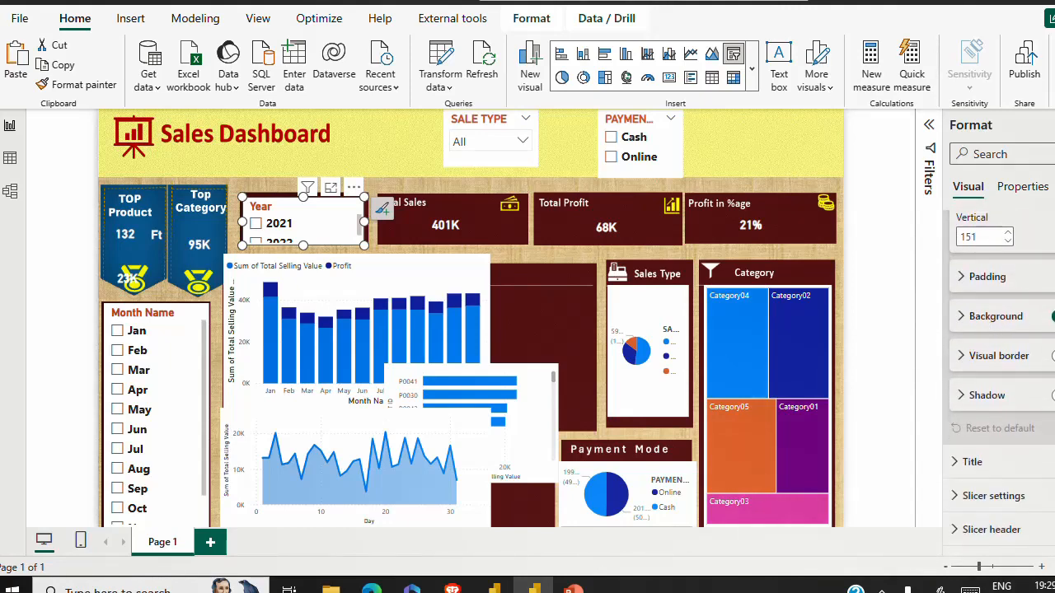
pyautogui.click(1053, 317)
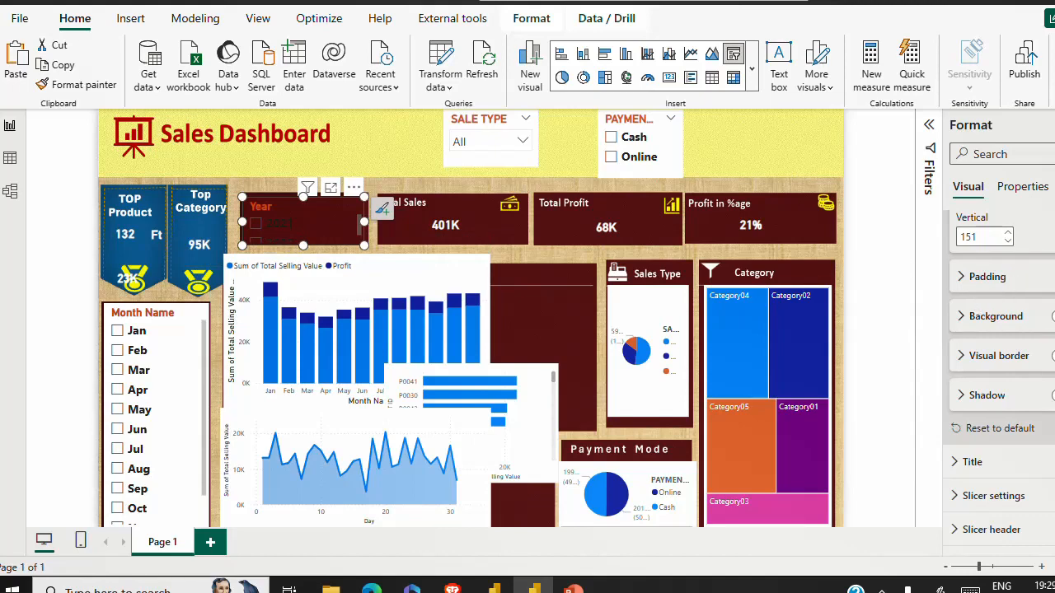
# - Set the font colour of the Year slicer's values to white
pyautogui.scroll(-1, 998, 371)
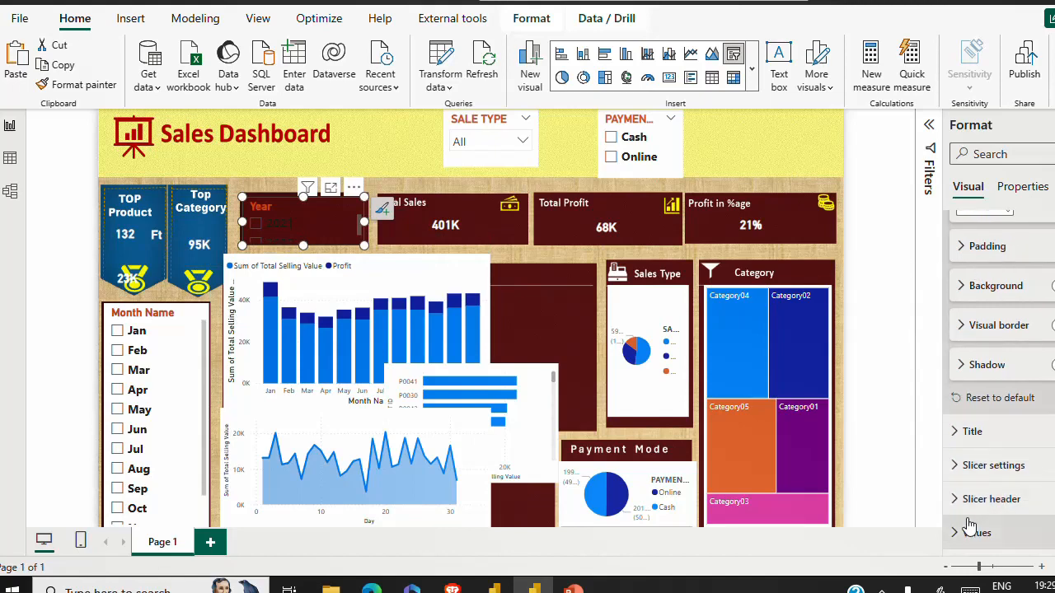
pyautogui.click(954, 432)
pyautogui.click(956, 533)
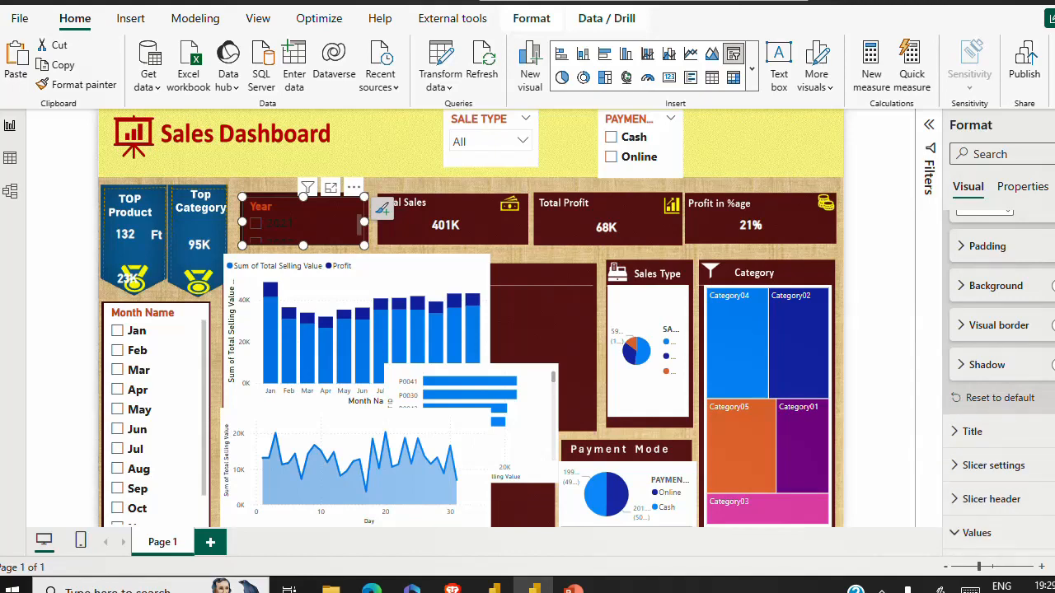
pyautogui.scroll(-3, 989, 412)
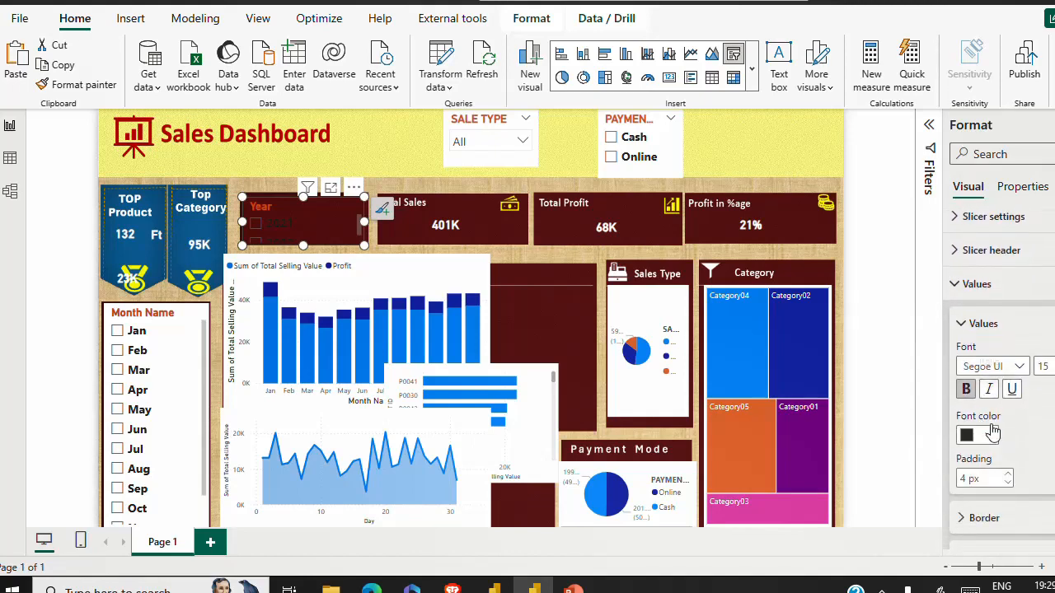
pyautogui.click(990, 435)
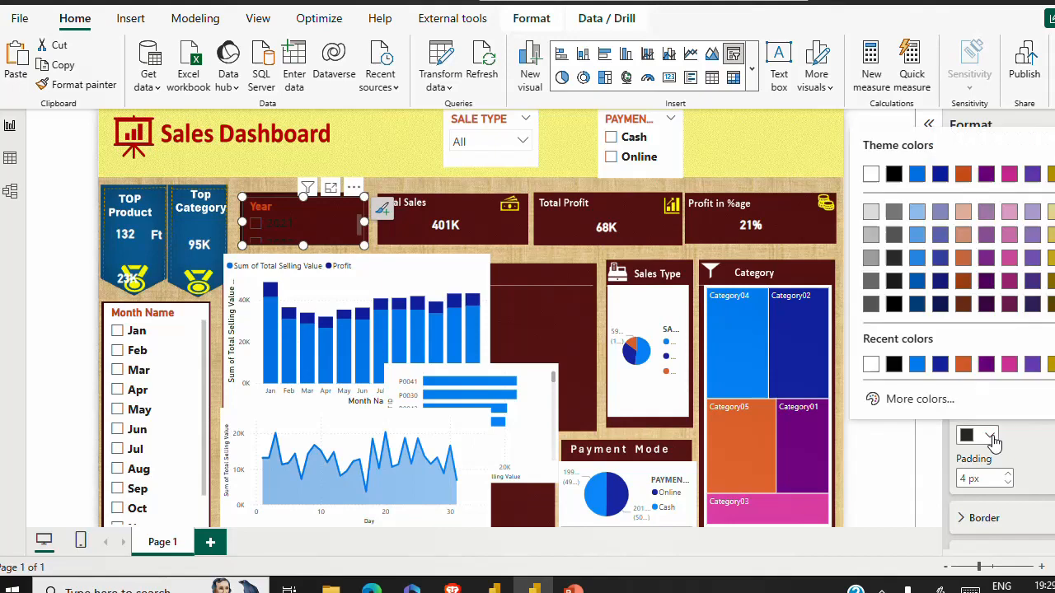
pyautogui.click(871, 365)
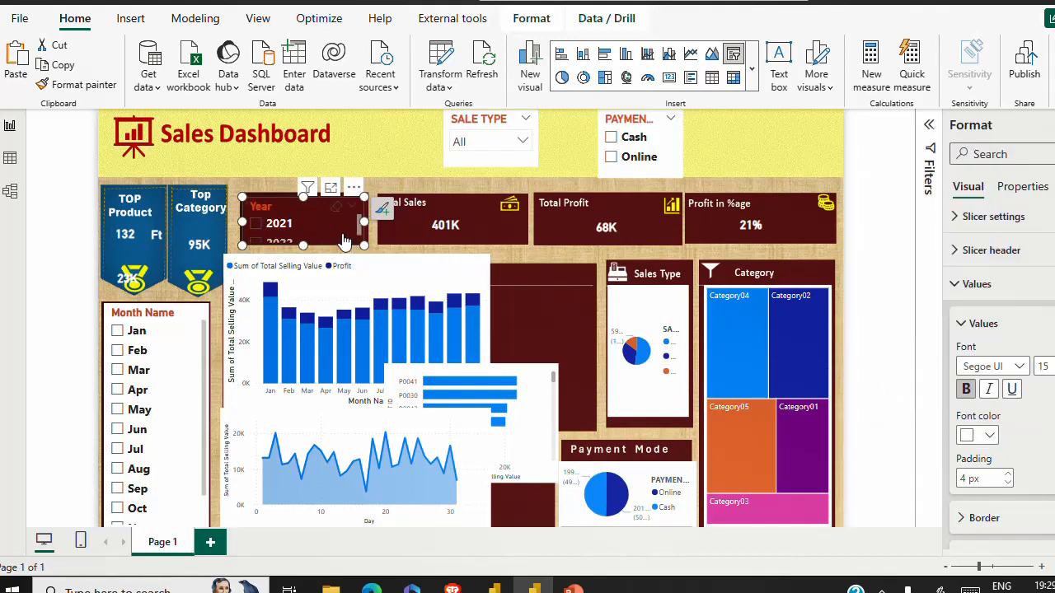
# - Copy the Year slicer's formatting to the Month Name slicer and from there to the SALE TYPE slicer with Format painter
pyautogui.click(78, 84)
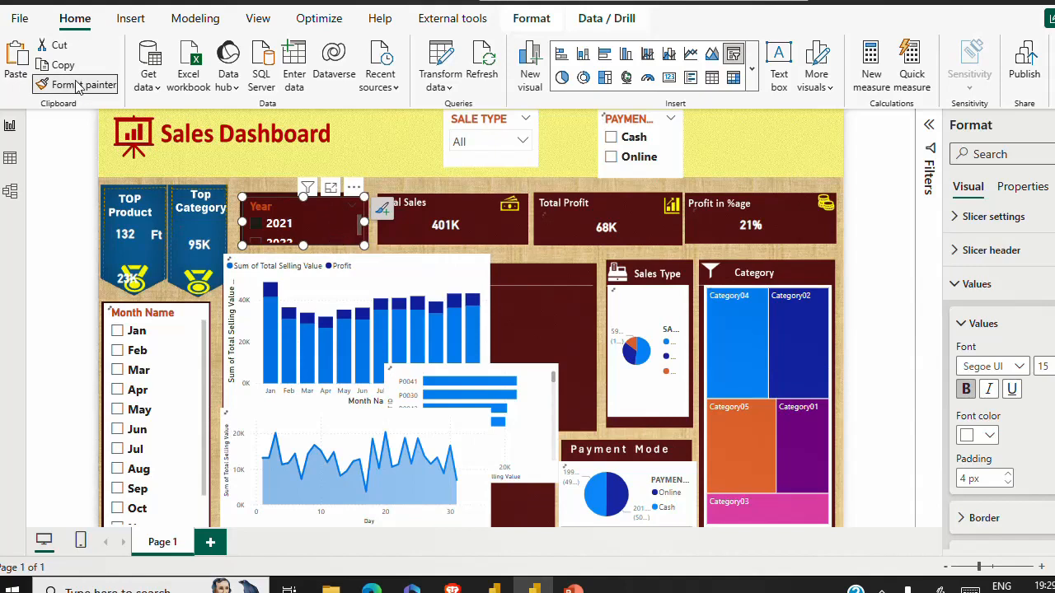
pyautogui.click(182, 334)
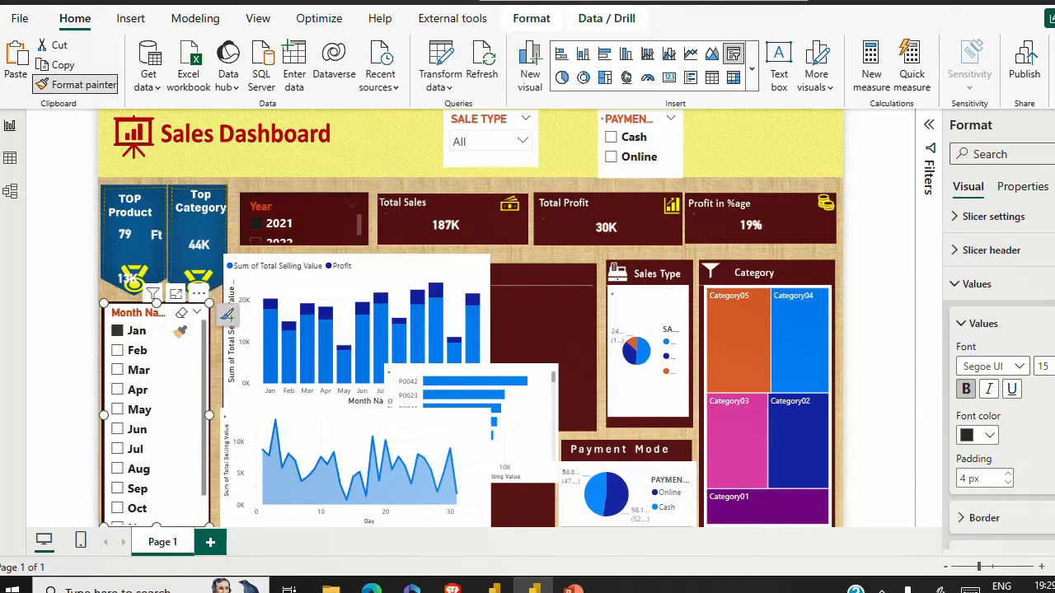
pyautogui.click(50, 85)
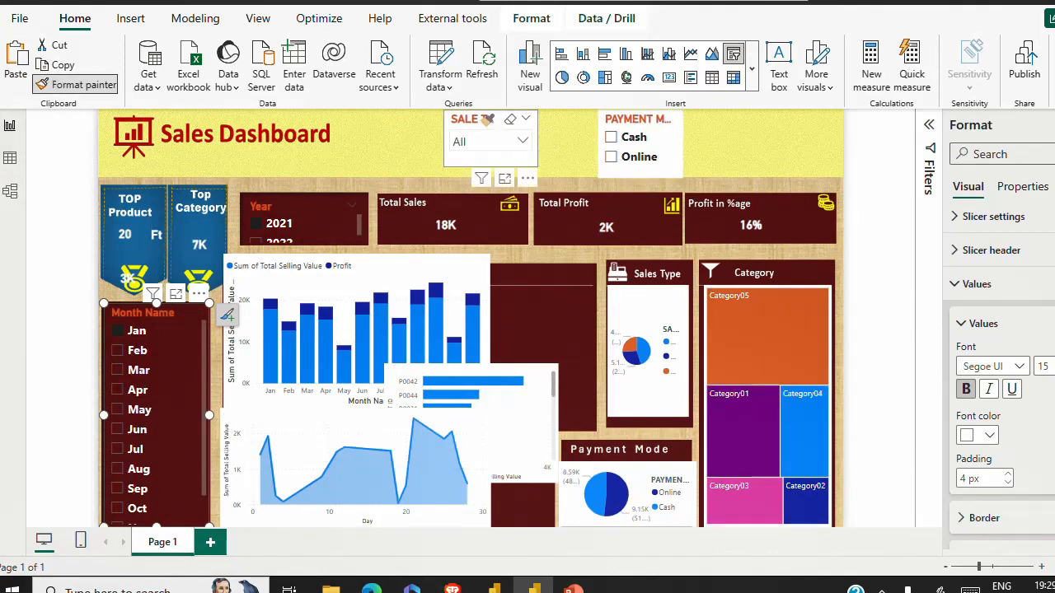
pyautogui.click(487, 122)
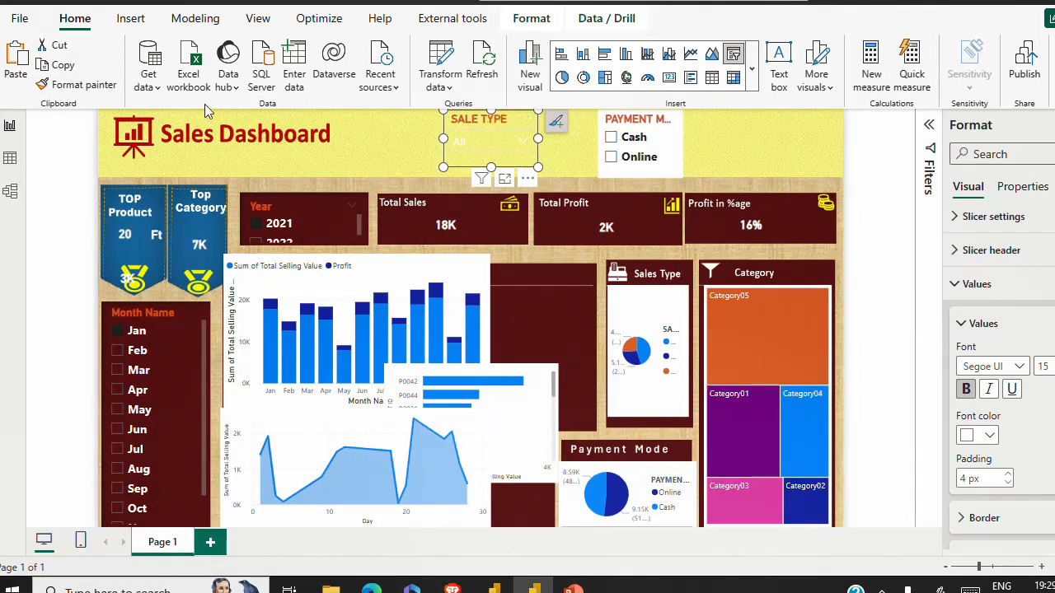
pyautogui.click(765, 147)
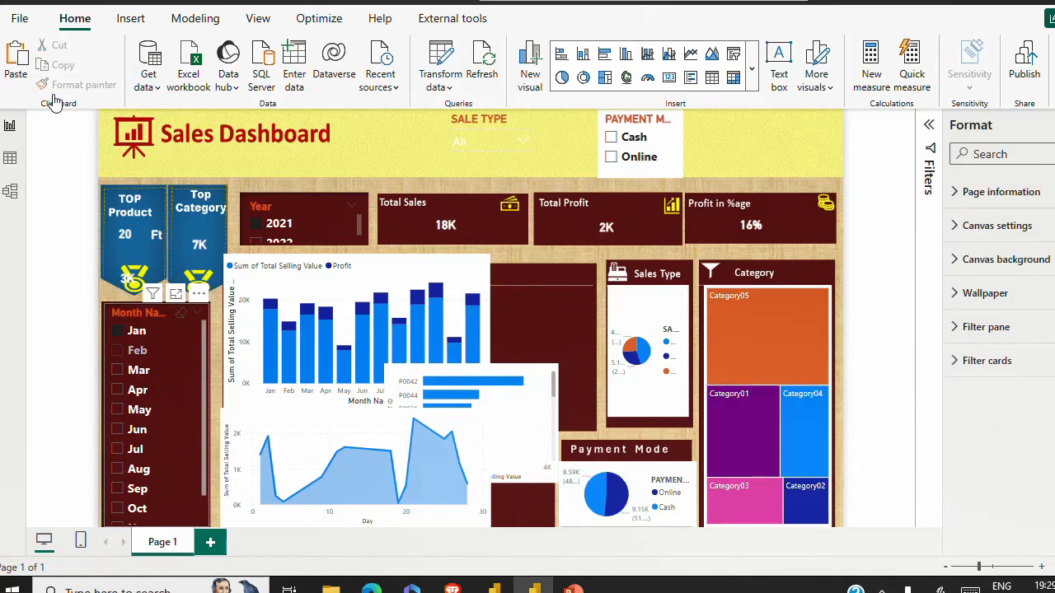
# - Copy the Month Name slicer's formatting to the payment mode slicer in the header with Format painter
pyautogui.click(171, 351)
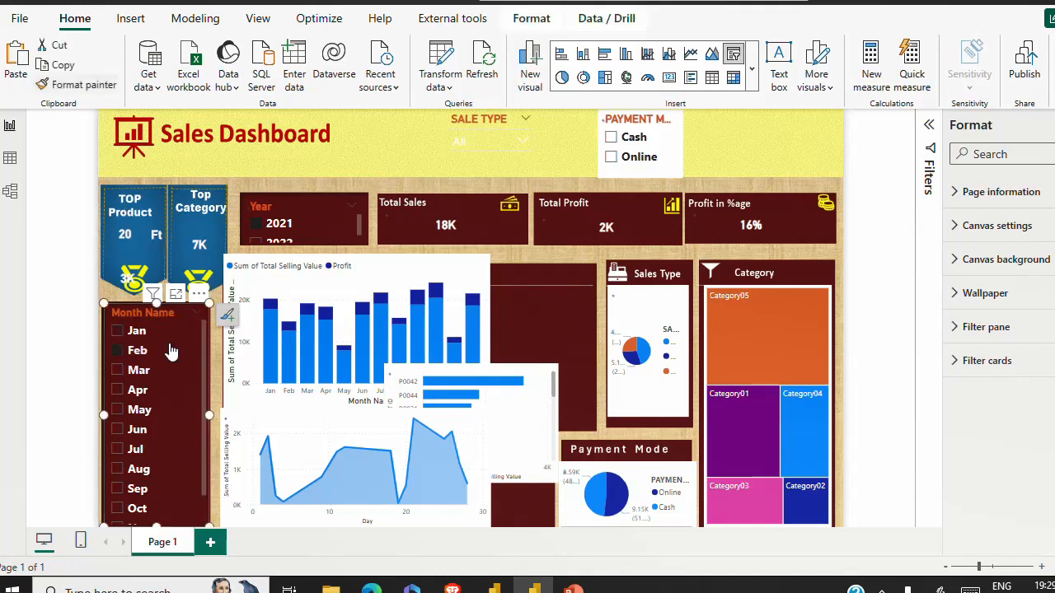
pyautogui.click(82, 85)
pyautogui.click(651, 131)
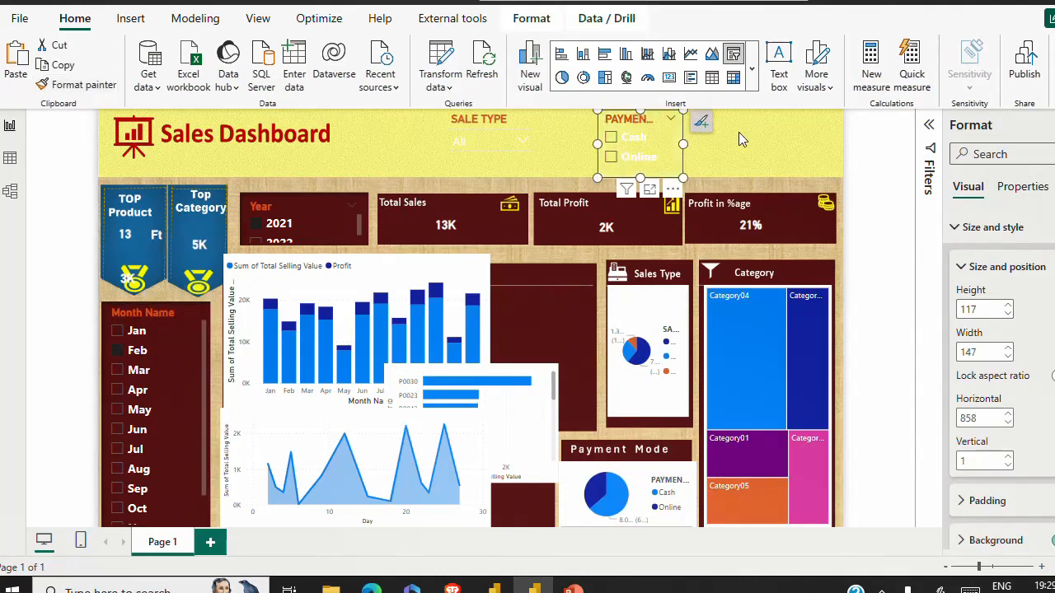
pyautogui.click(569, 162)
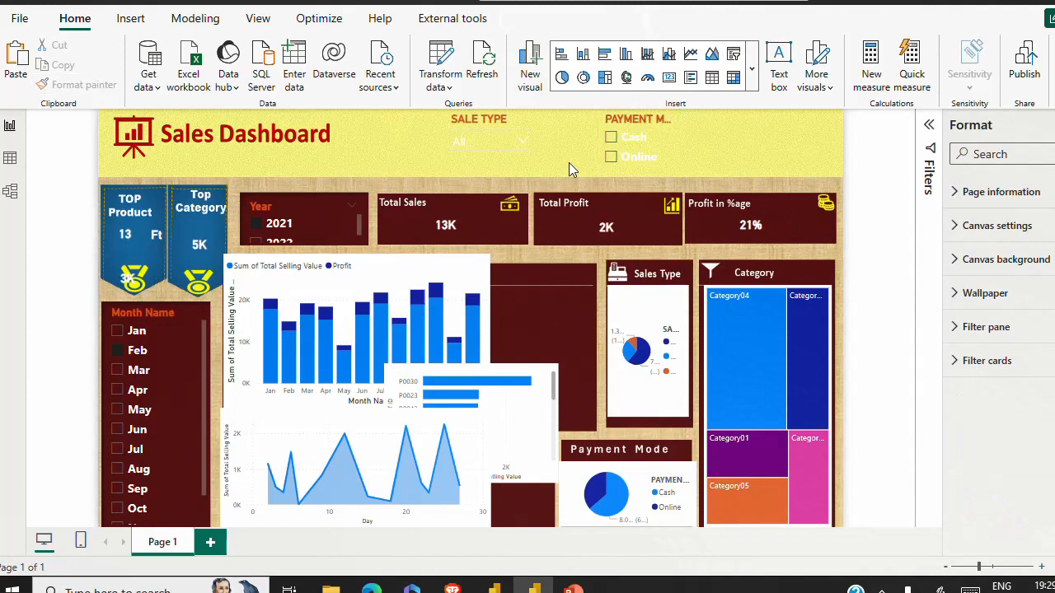
# - Select the SALE TYPE and payment mode slicers together and set their values' font colour to the darkest purple theme shade
pyautogui.click(487, 122)
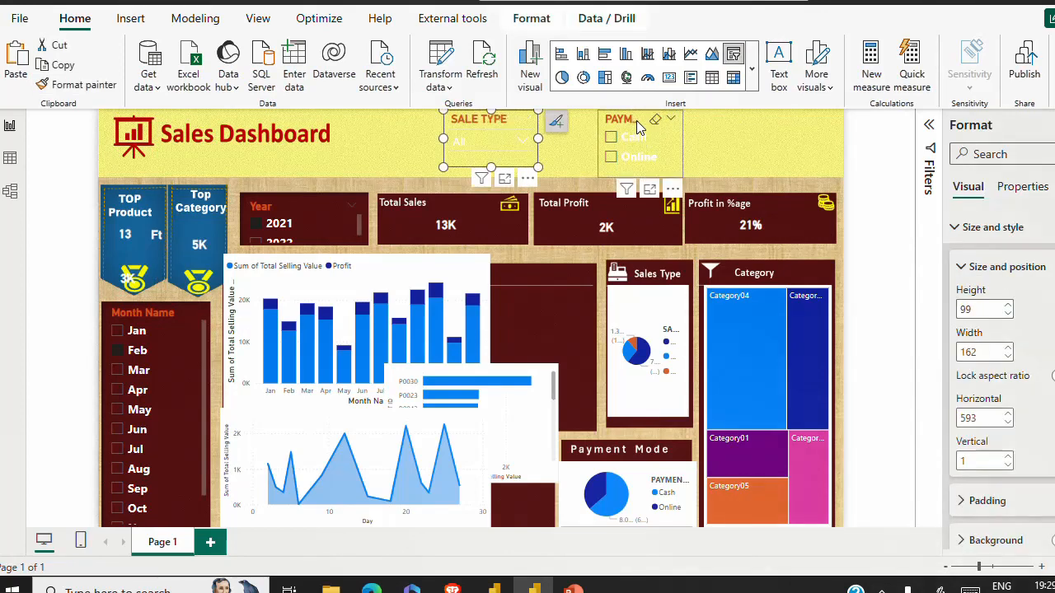
pyautogui.keyDown('ctrl'); pyautogui.click(636, 120); pyautogui.keyUp('ctrl')
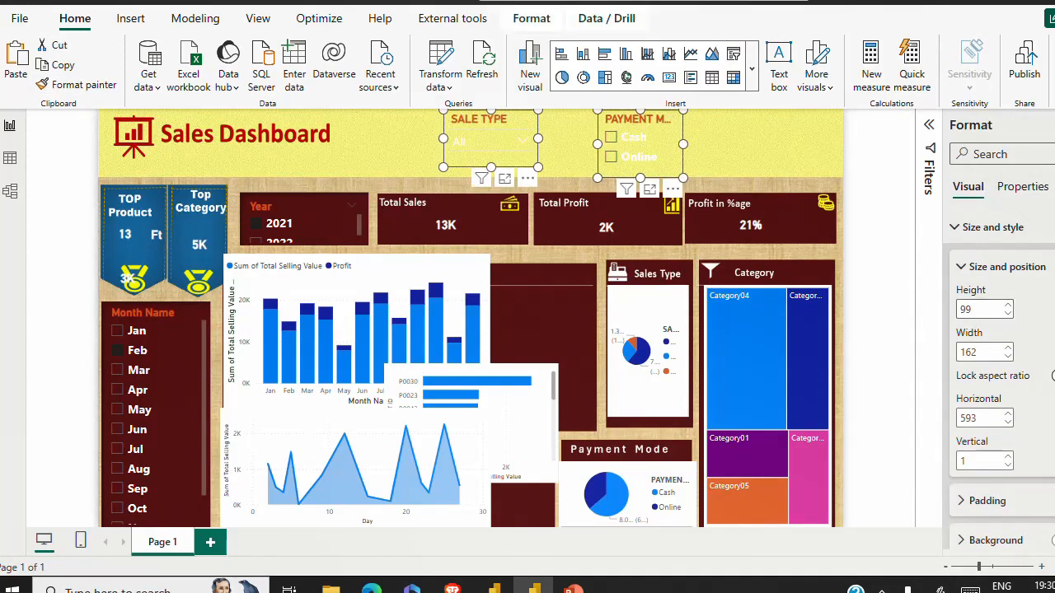
pyautogui.click(965, 268)
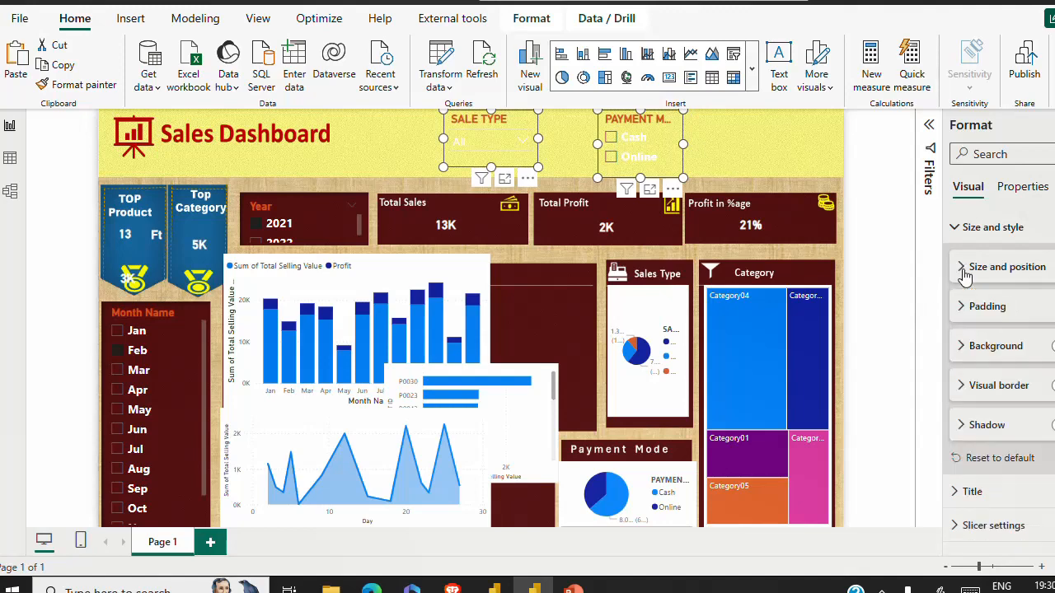
pyautogui.scroll(-5, 968, 482)
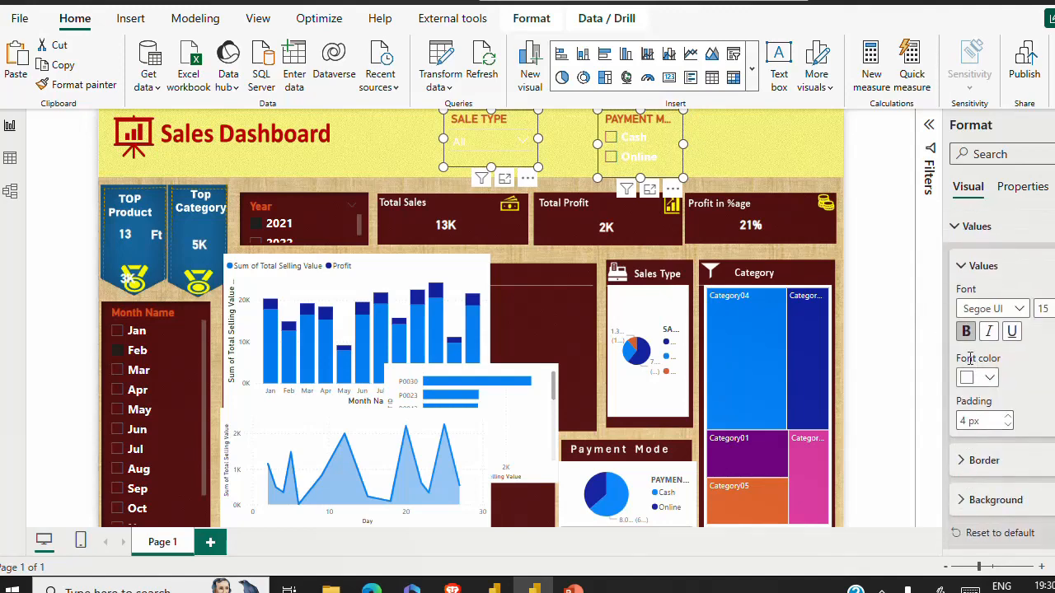
pyautogui.click(991, 379)
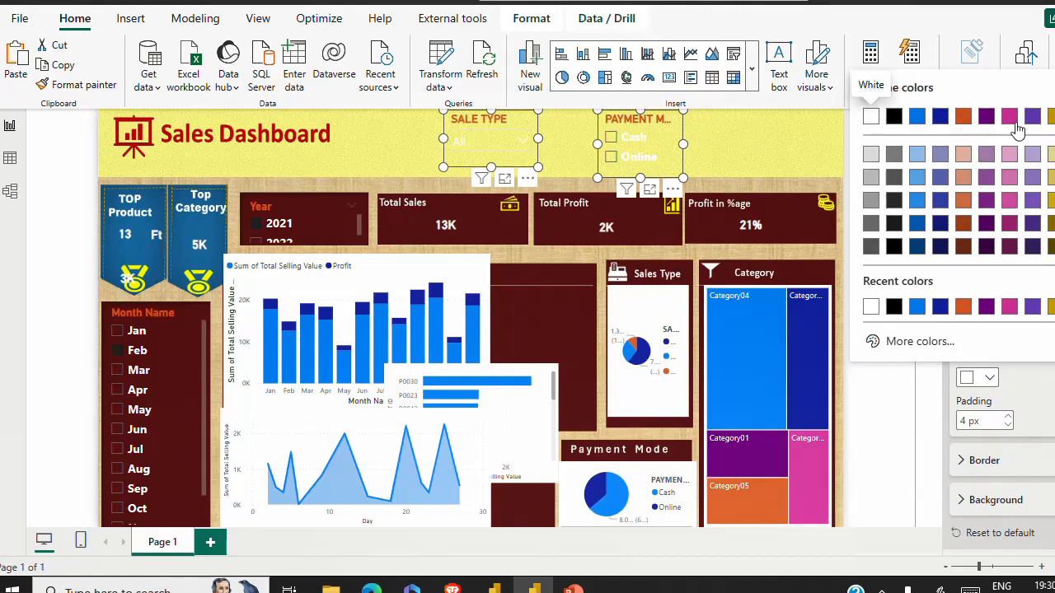
pyautogui.click(986, 247)
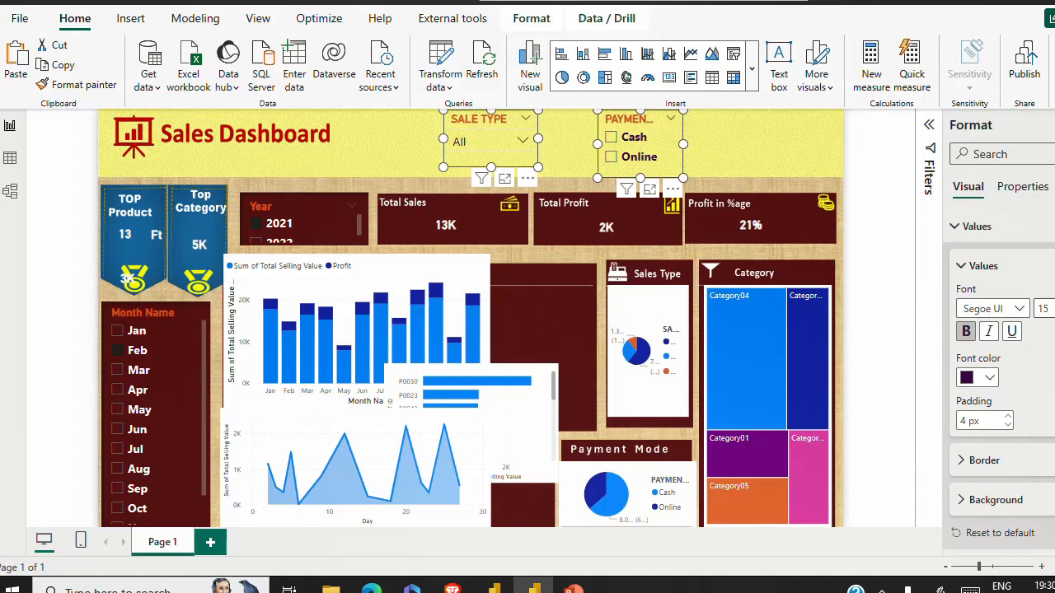
# - Try font size 17 for both header slicers' values, settle on 16, and toggle bold off and back on
pyautogui.click(1054, 304)
pyautogui.click(1054, 304)
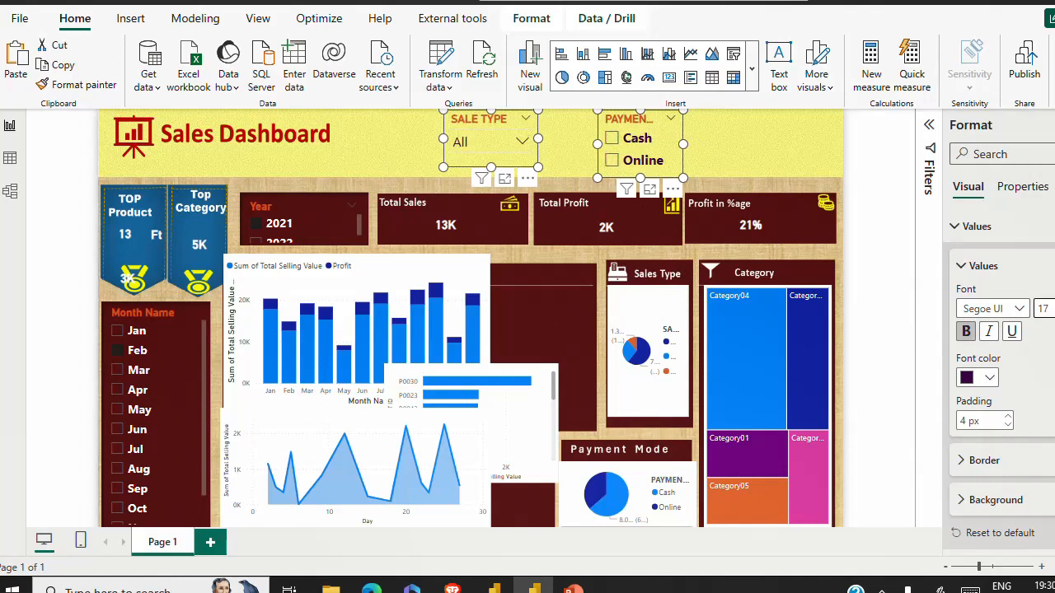
pyautogui.click(961, 335)
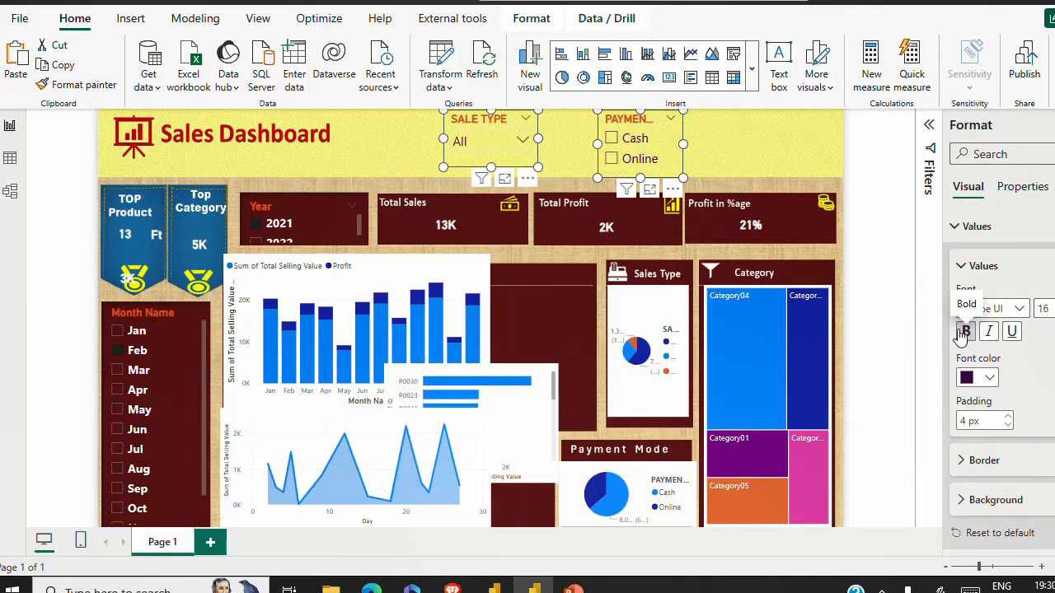
pyautogui.click(961, 336)
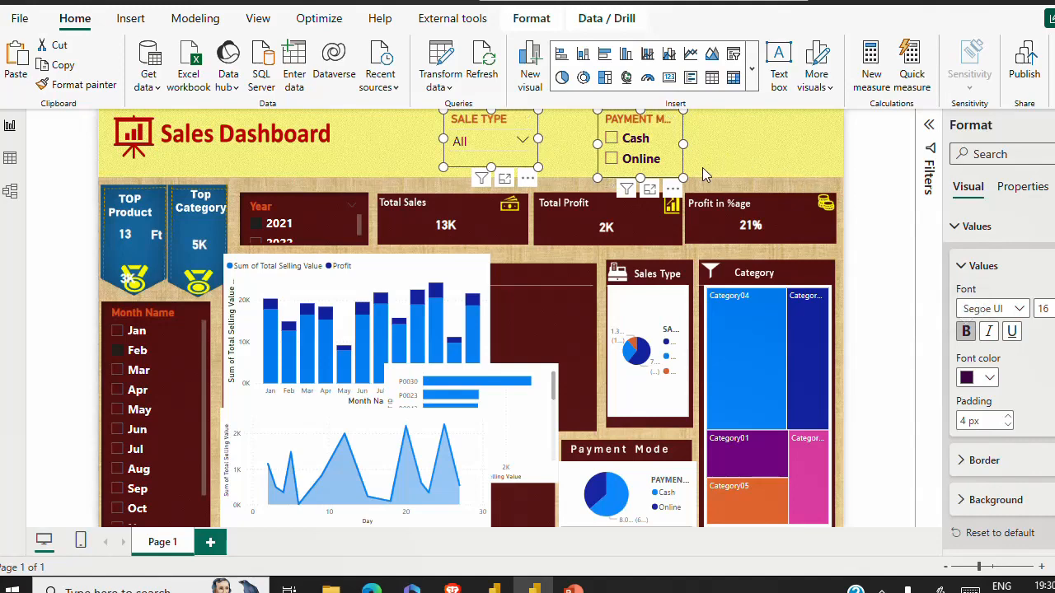
# - Try the Online option in the payment mode slicer and clear the selection again
pyautogui.click(724, 164)
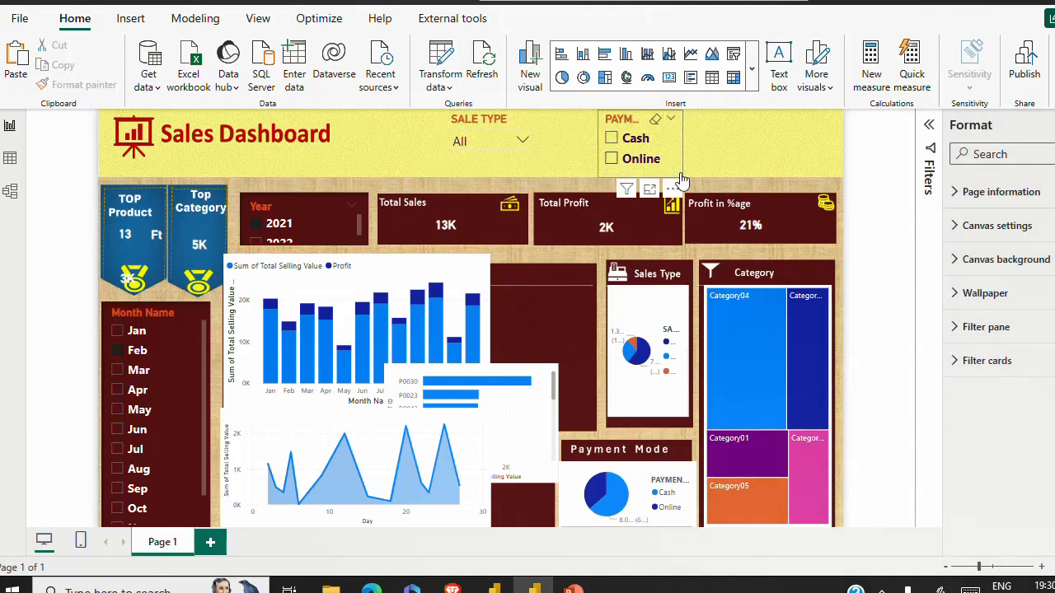
pyautogui.click(703, 157)
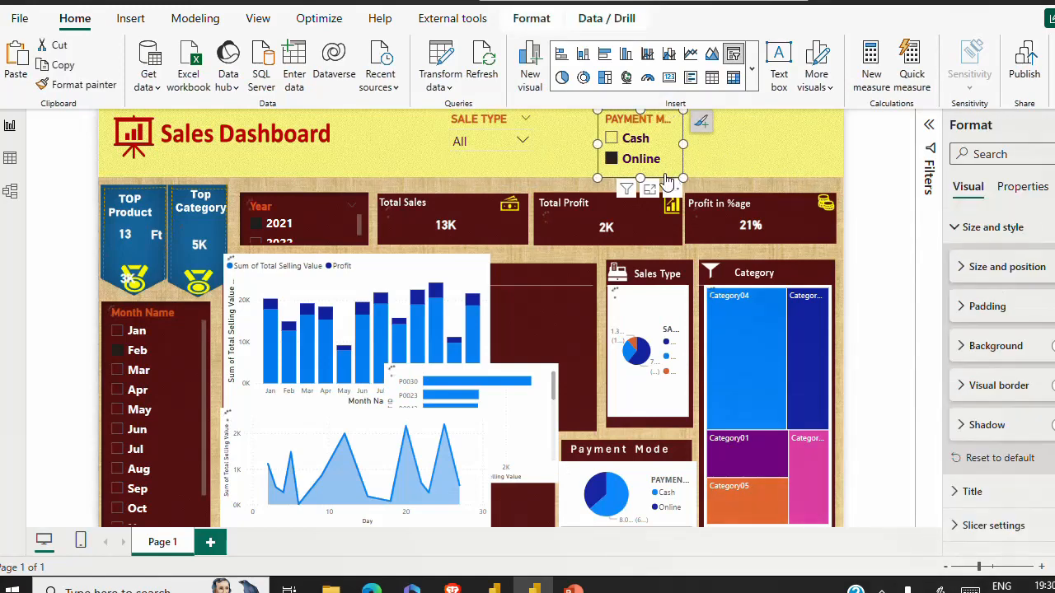
pyautogui.click(611, 160)
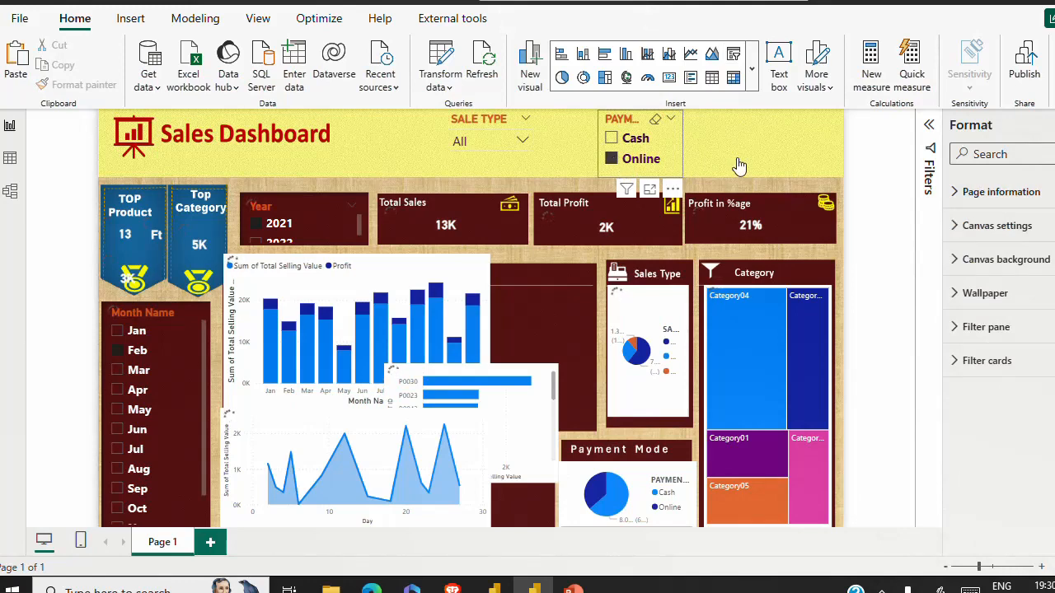
pyautogui.hotkey('ctrl', 'z')
pyautogui.click(681, 176)
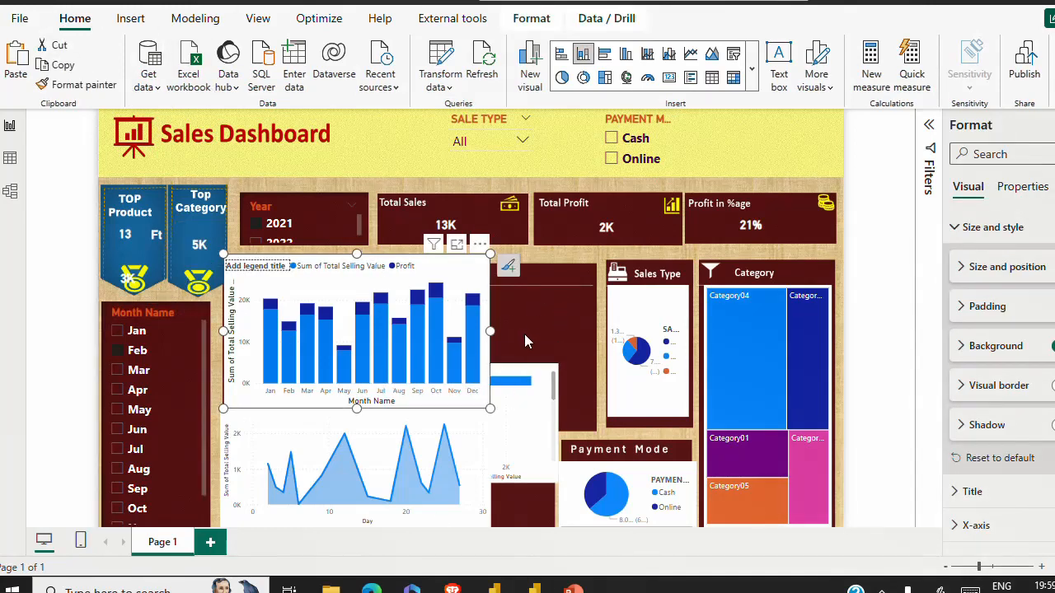
# - Move the product bar chart aside and shrink the monthly column chart's width and height to fit below the Monthly Details heading
pyautogui.click(525, 331)
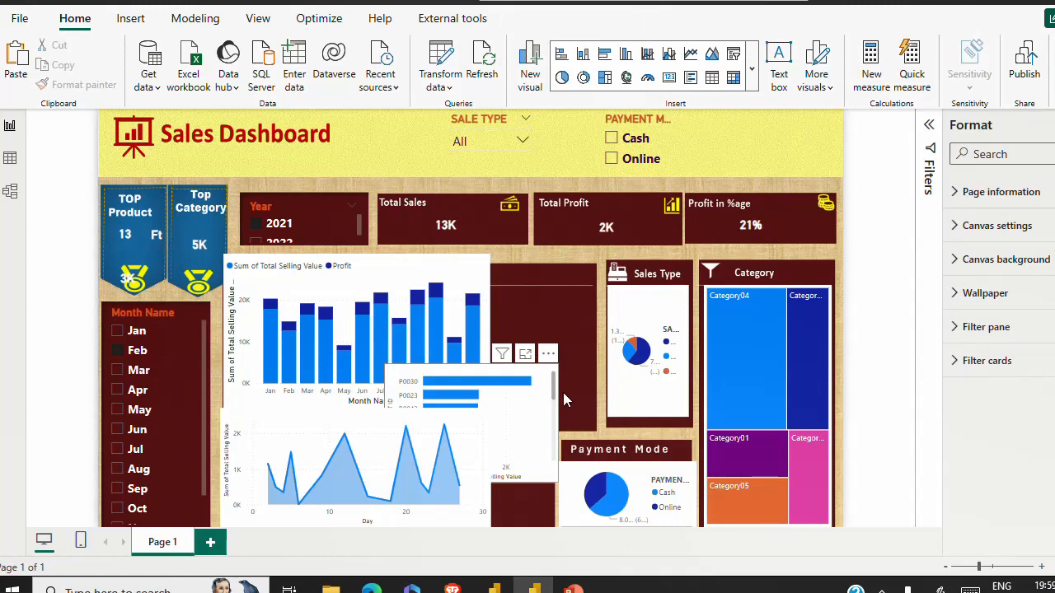
pyautogui.moveTo(501, 416); pyautogui.dragTo(567, 401)
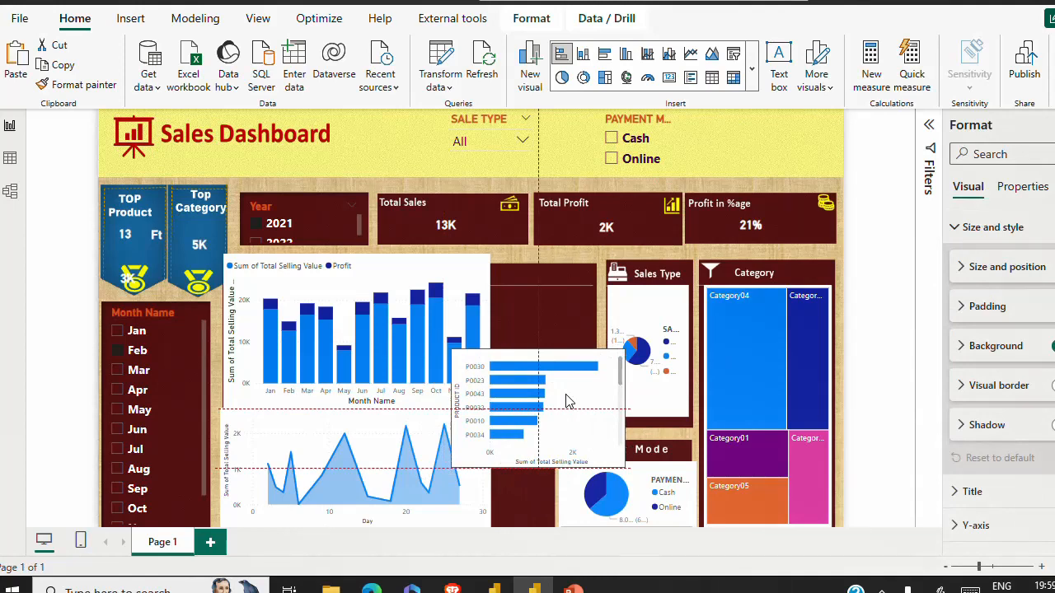
pyautogui.moveTo(567, 401); pyautogui.dragTo(595, 397)
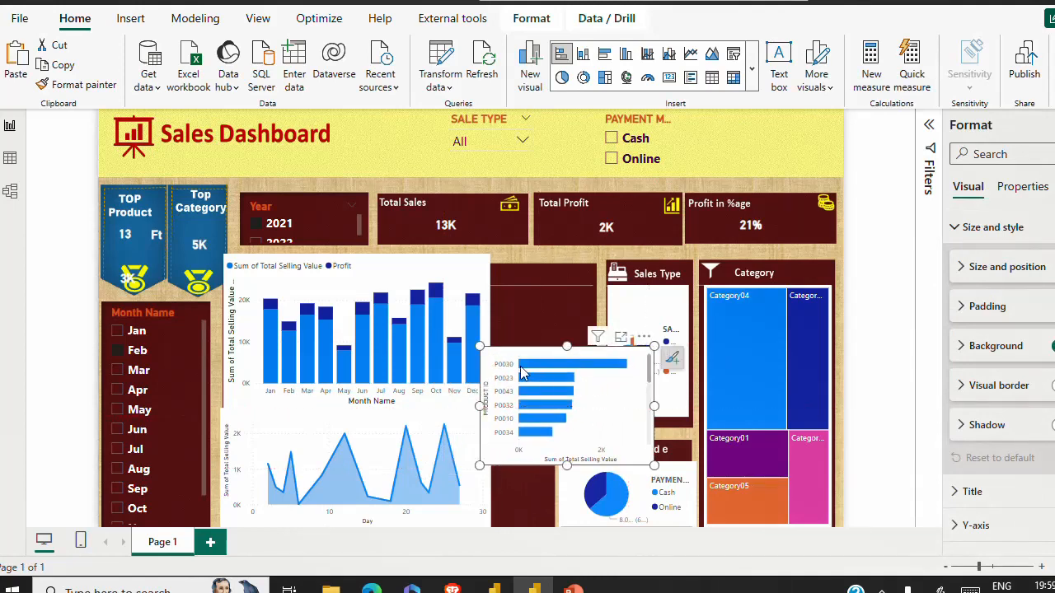
pyautogui.click(445, 284)
pyautogui.moveTo(490, 331); pyautogui.dragTo(427, 350)
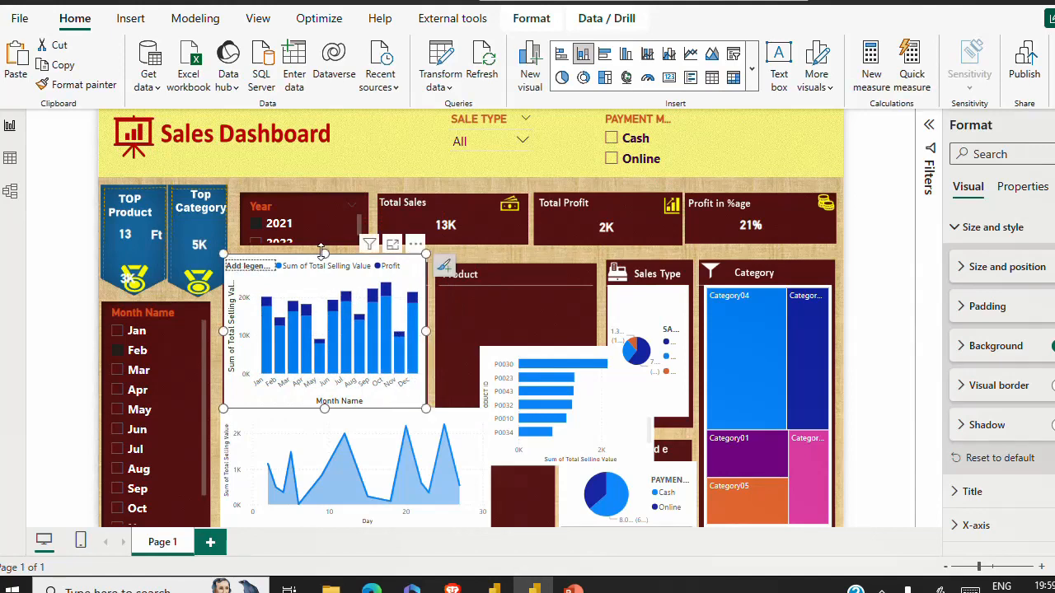
pyautogui.moveTo(324, 255); pyautogui.dragTo(324, 282)
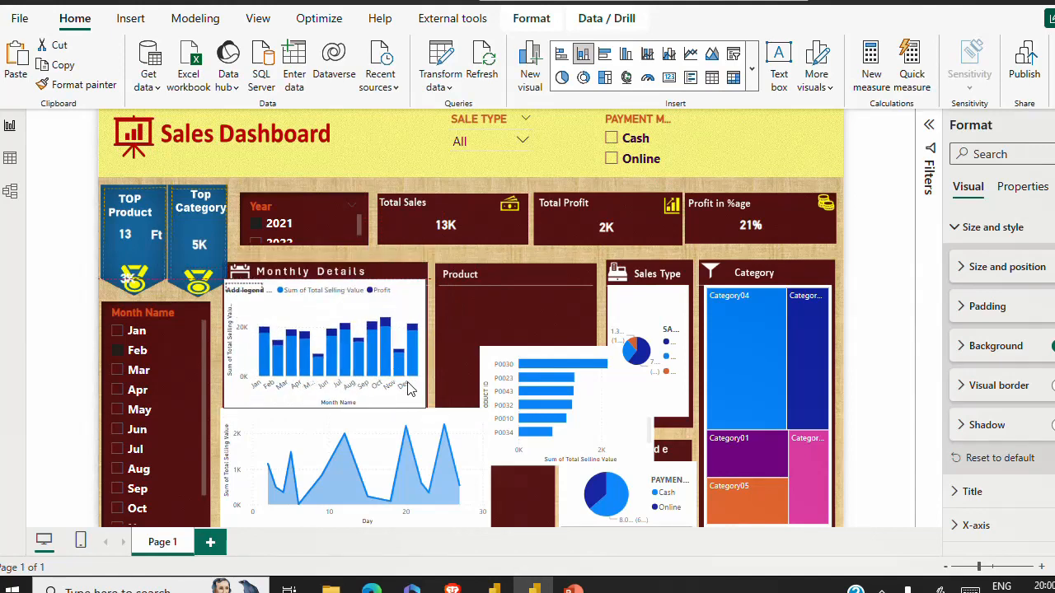
# - Move the product bar chart into the Product panel and resize its sides and lower edge to fill it
pyautogui.click(607, 413)
pyautogui.moveTo(595, 409); pyautogui.dragTo(547, 349)
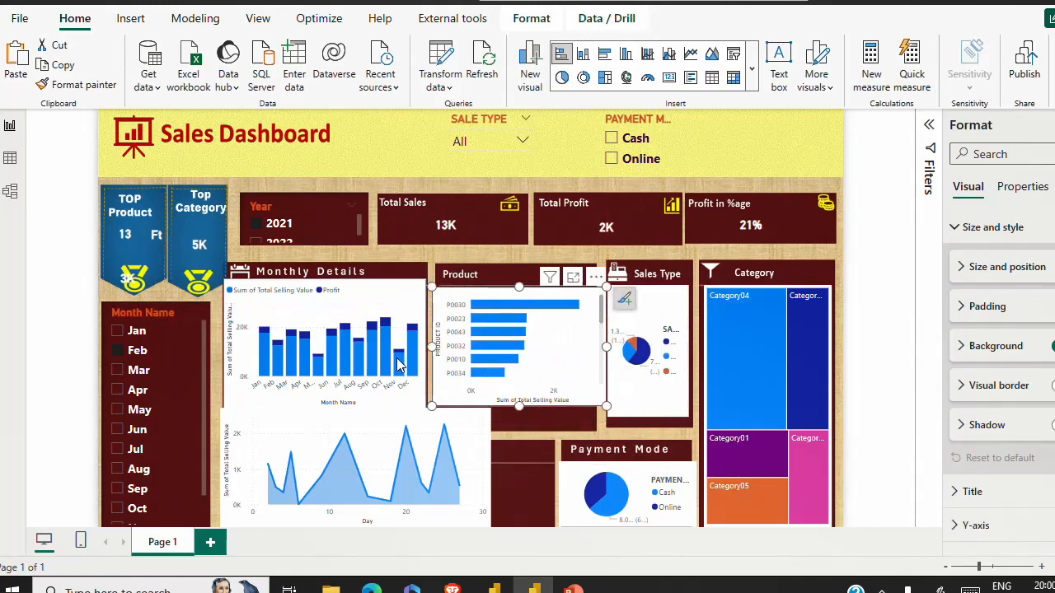
pyautogui.moveTo(432, 348); pyautogui.dragTo(438, 350)
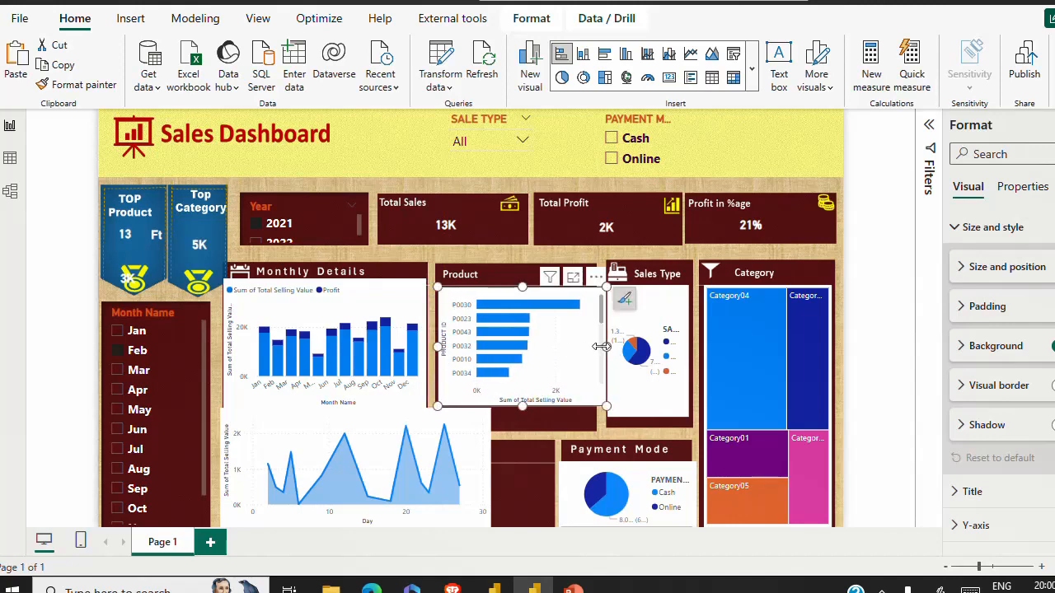
pyautogui.moveTo(601, 346); pyautogui.dragTo(597, 347)
pyautogui.moveTo(519, 404); pyautogui.dragTo(519, 426)
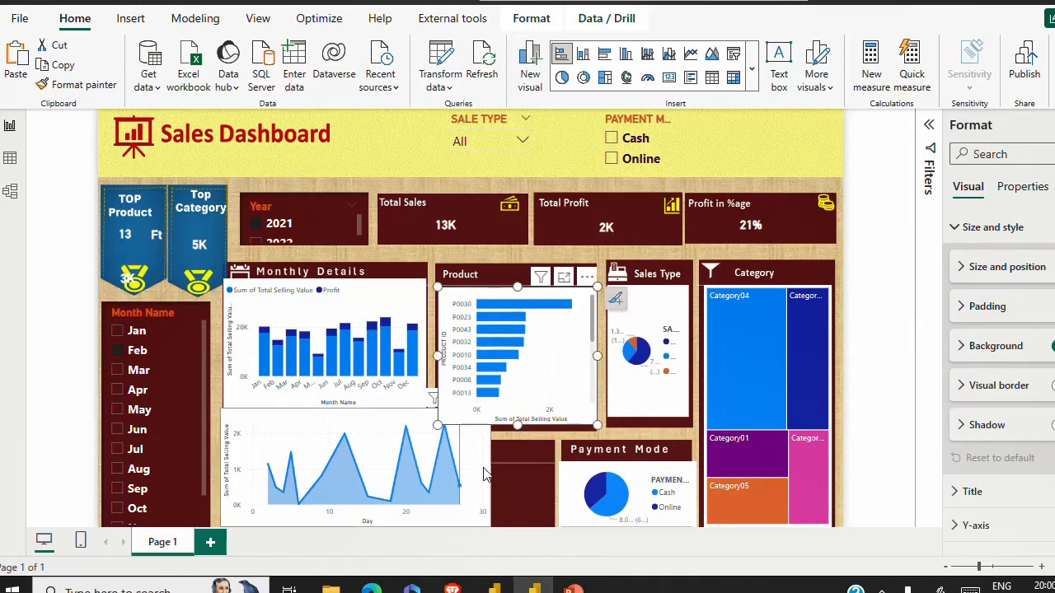
# - Resize the daily area chart to sit below the Daily Details heading and span the panel's full width
pyautogui.click(445, 462)
pyautogui.moveTo(355, 408); pyautogui.dragTo(363, 467)
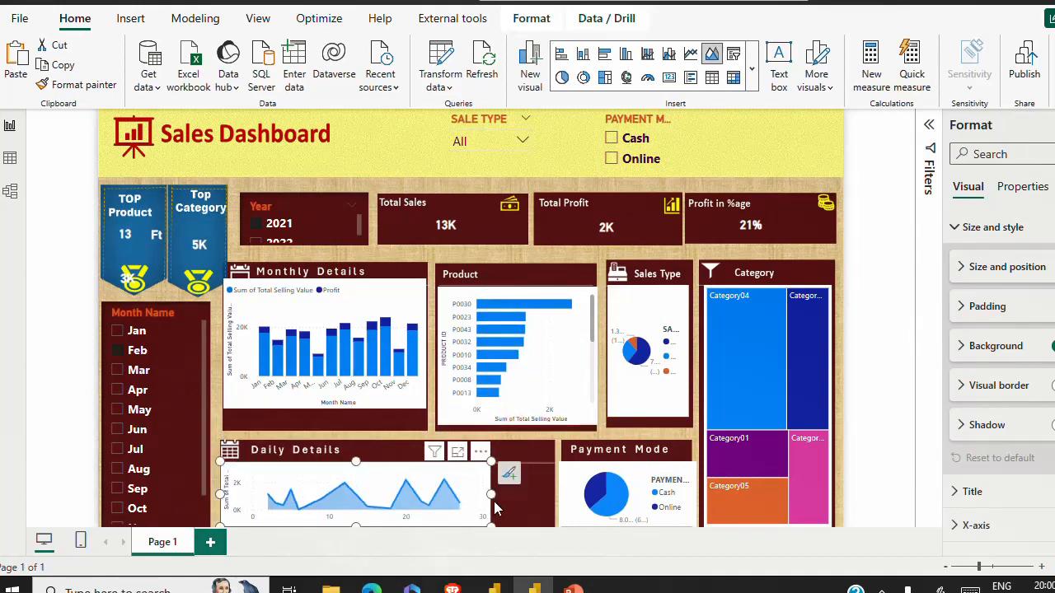
pyautogui.moveTo(492, 495); pyautogui.dragTo(552, 501)
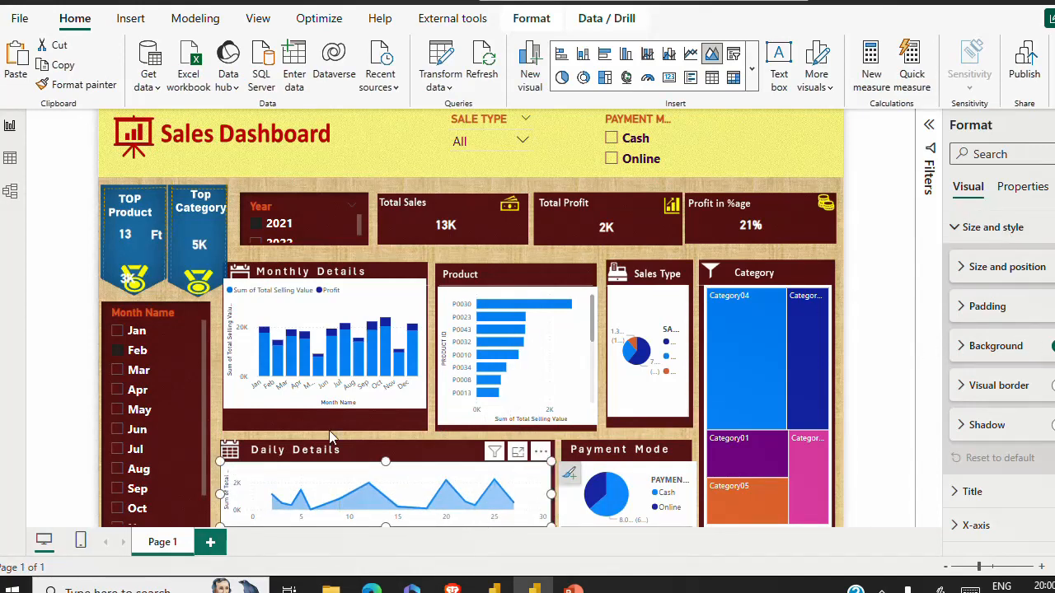
# - Turn off the background of the monthly column, product bar, daily area and payment mode pie charts
pyautogui.click(375, 313)
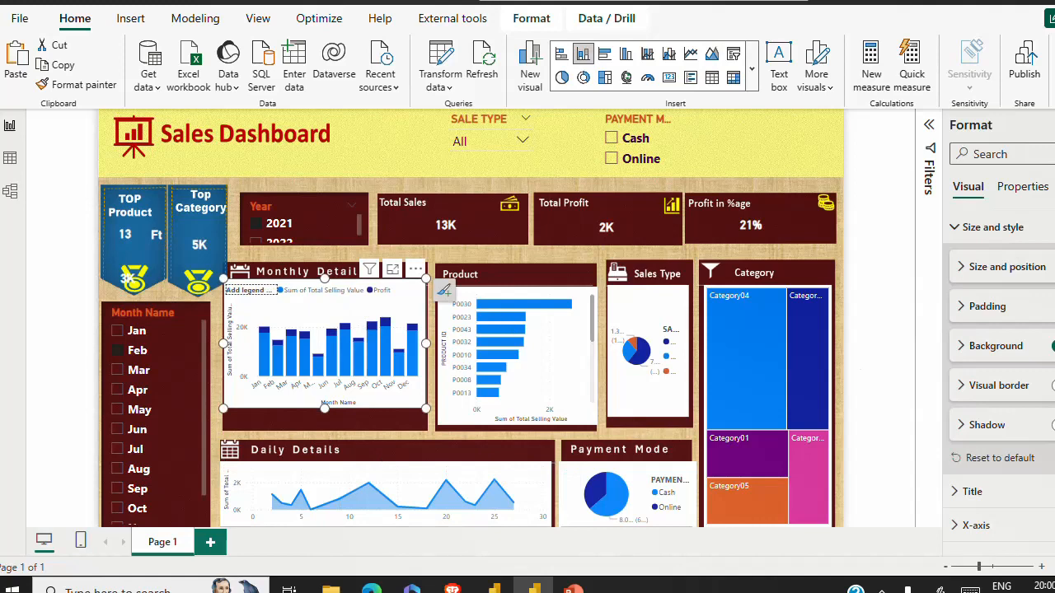
pyautogui.click(1030, 350)
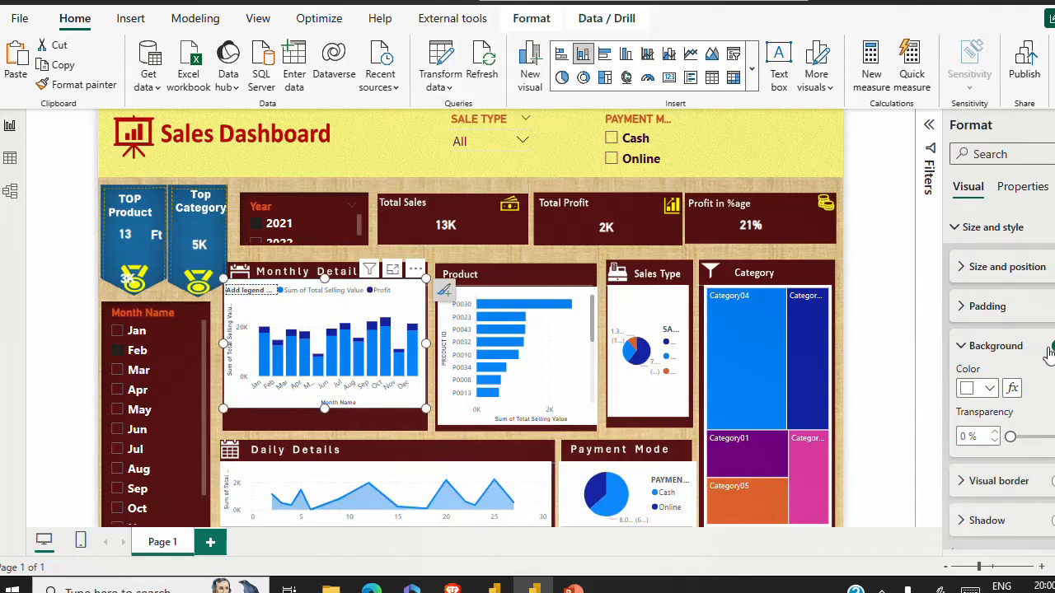
pyautogui.click(1051, 347)
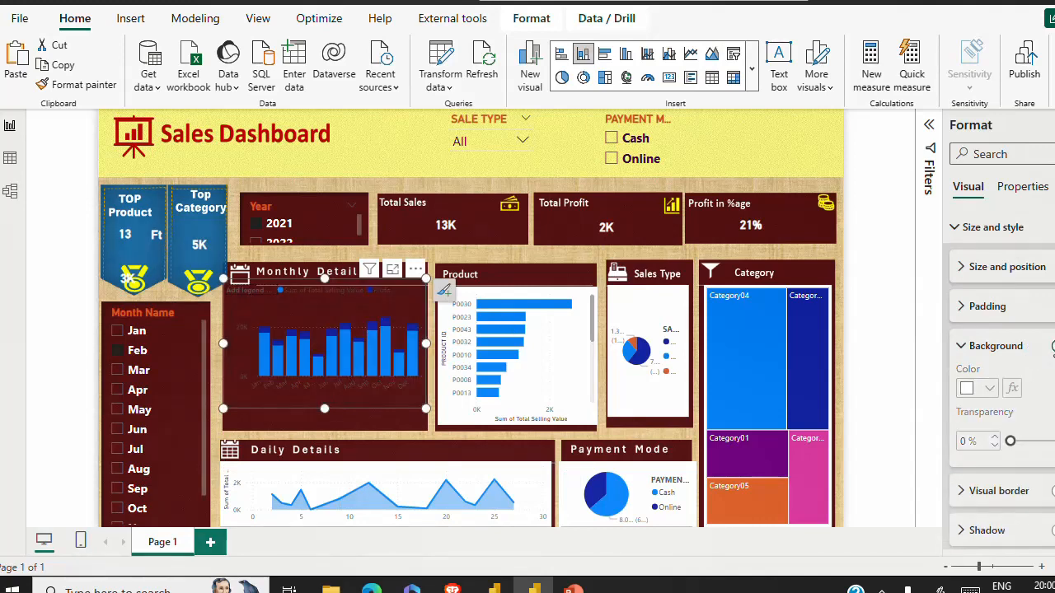
pyautogui.click(557, 370)
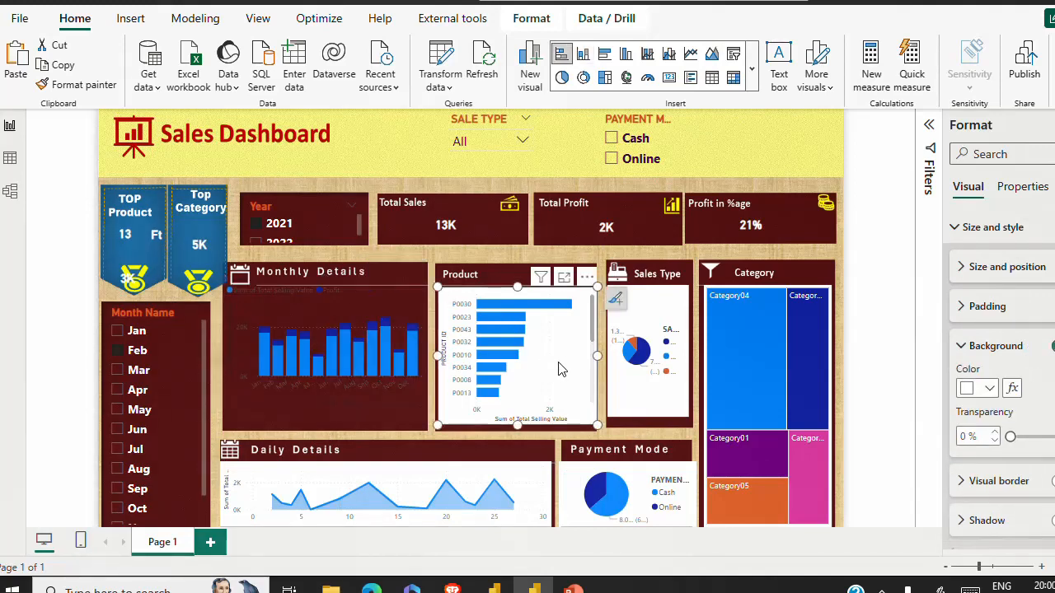
pyautogui.click(1052, 351)
pyautogui.click(526, 487)
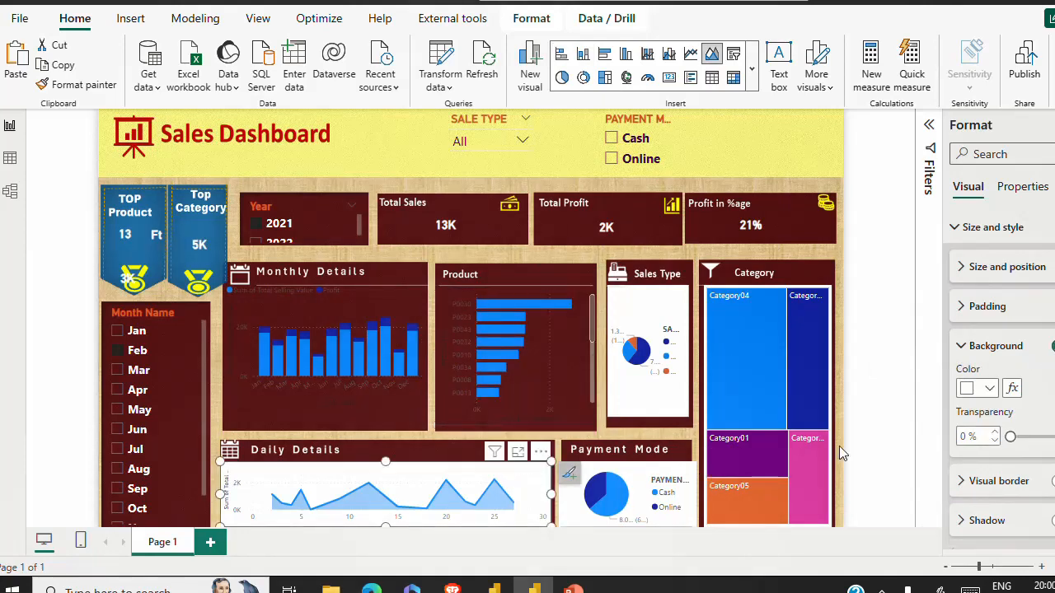
pyautogui.click(1051, 351)
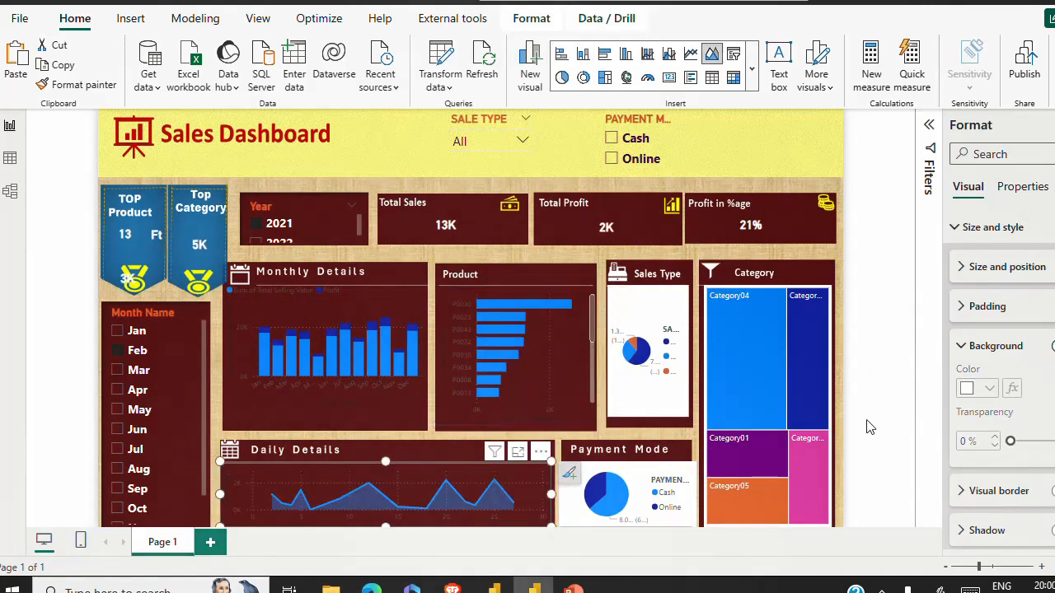
pyautogui.click(654, 484)
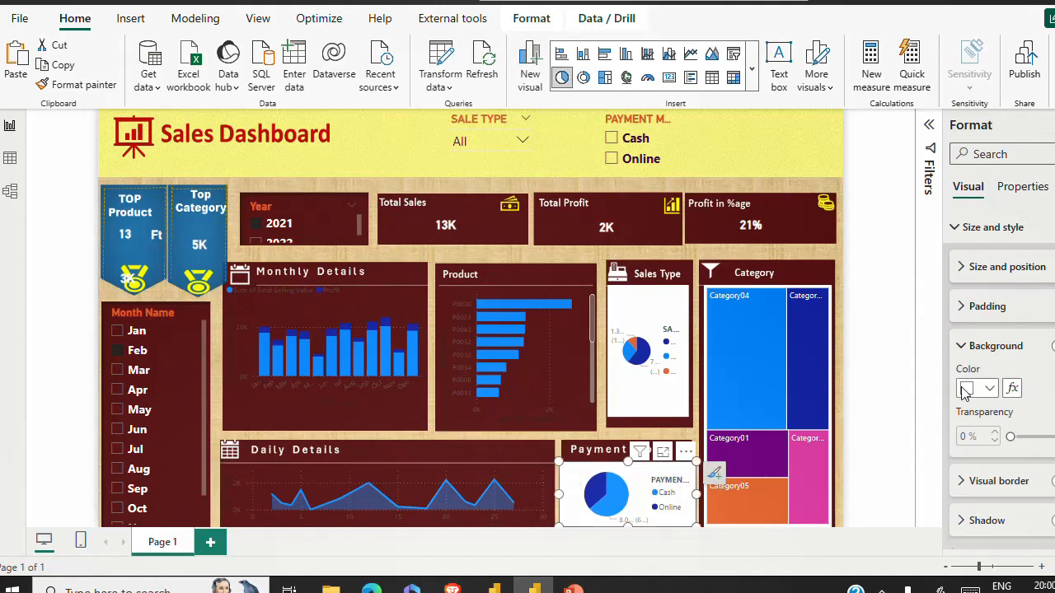
pyautogui.click(1052, 346)
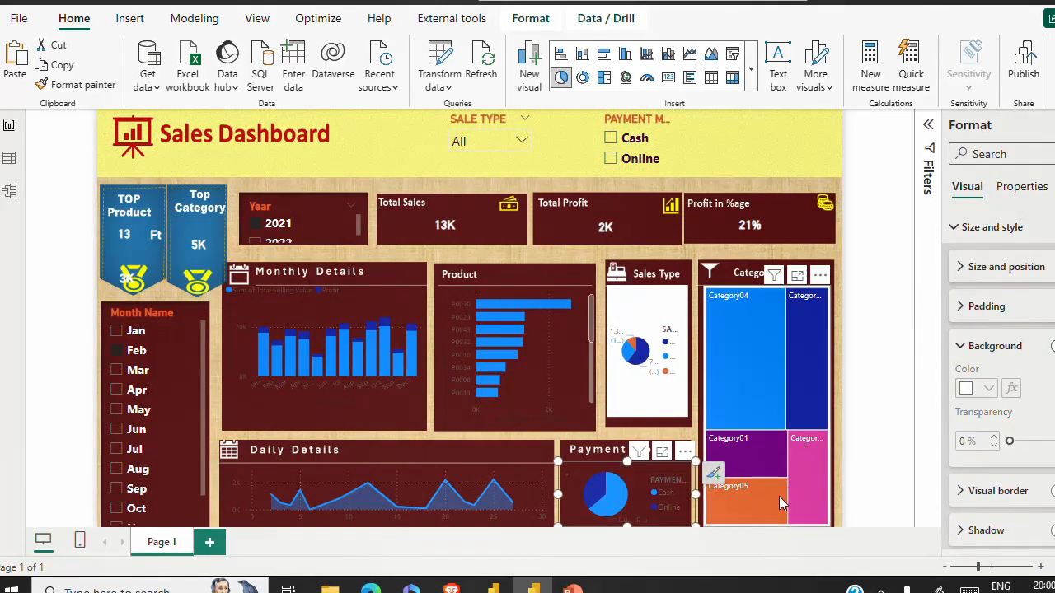
pyautogui.click(518, 254)
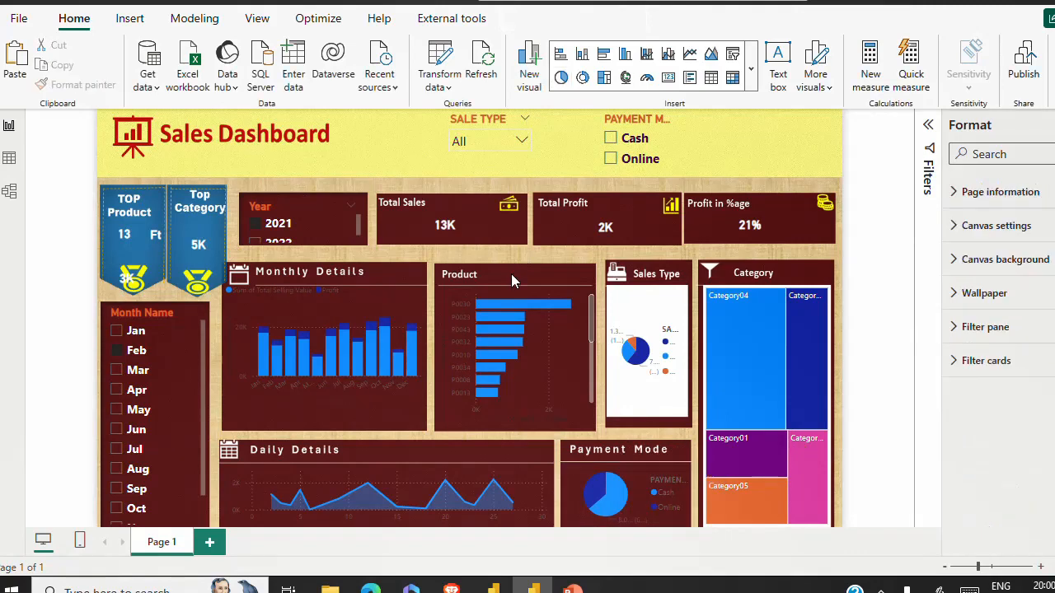
# - Try shifting the Ft card within the TOP Product ribbon and return it to its place
pyautogui.click(153, 239)
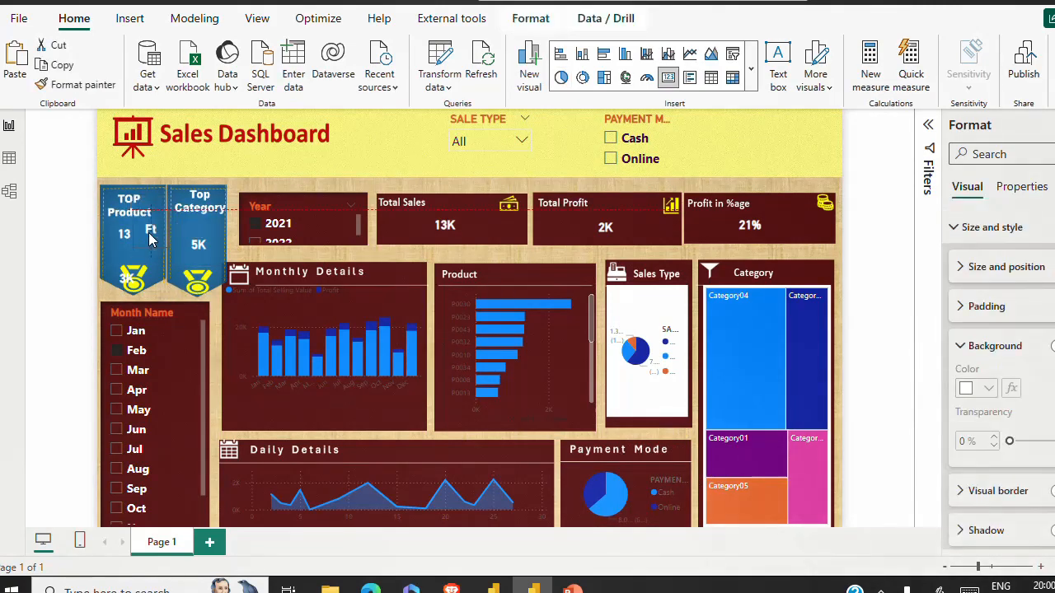
pyautogui.moveTo(149, 234); pyautogui.dragTo(153, 236)
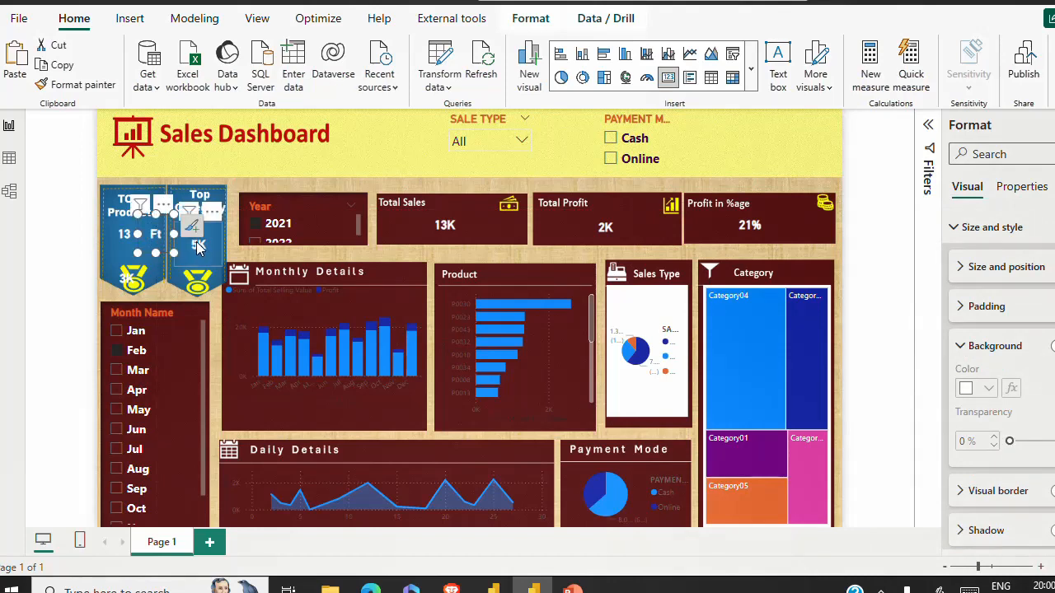
pyautogui.click(267, 180)
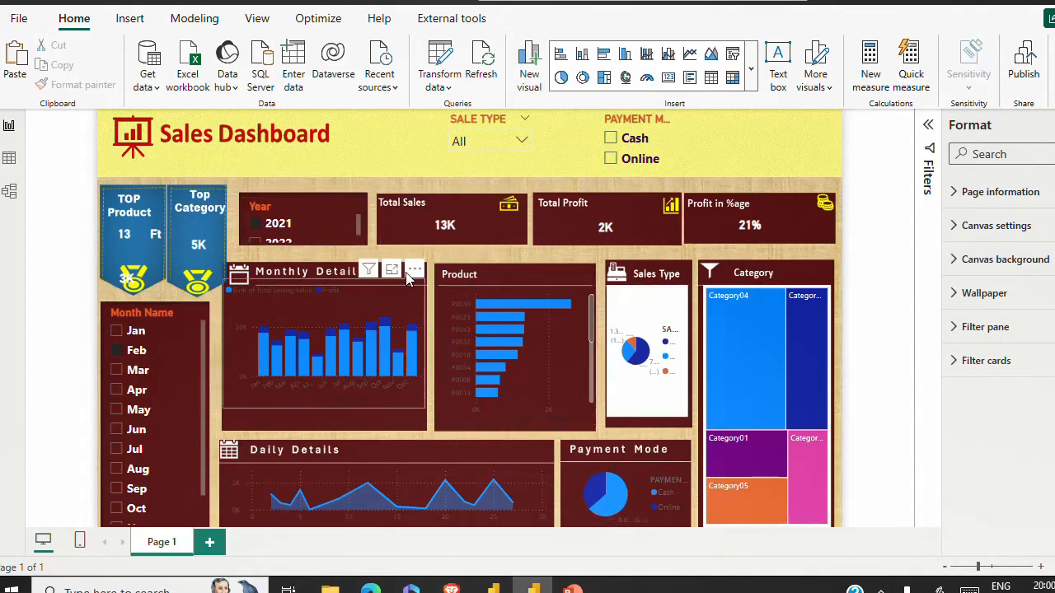
# - Clear the Feb selection in the Month Name slicer
pyautogui.click(120, 353)
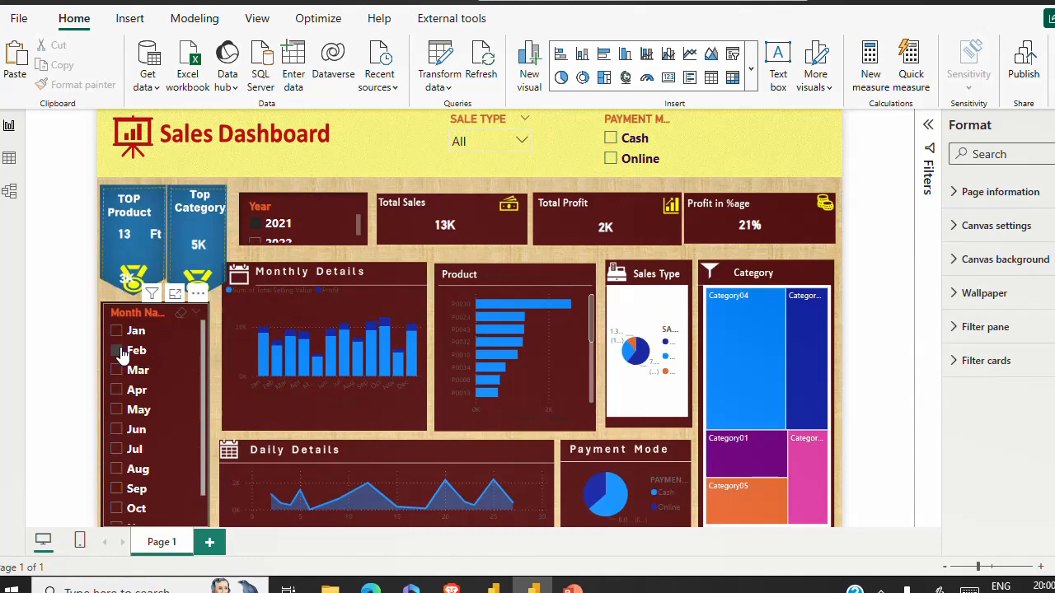
pyautogui.click(120, 353)
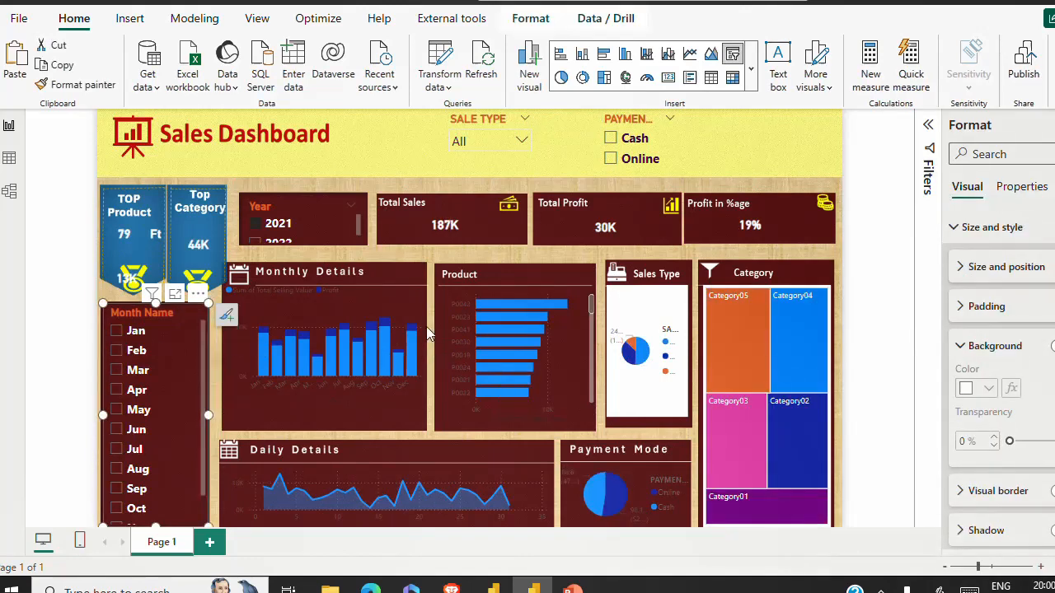
# - Turn off the Sales Type pie chart's background and widen the chart to the panel's edge
pyautogui.click(666, 409)
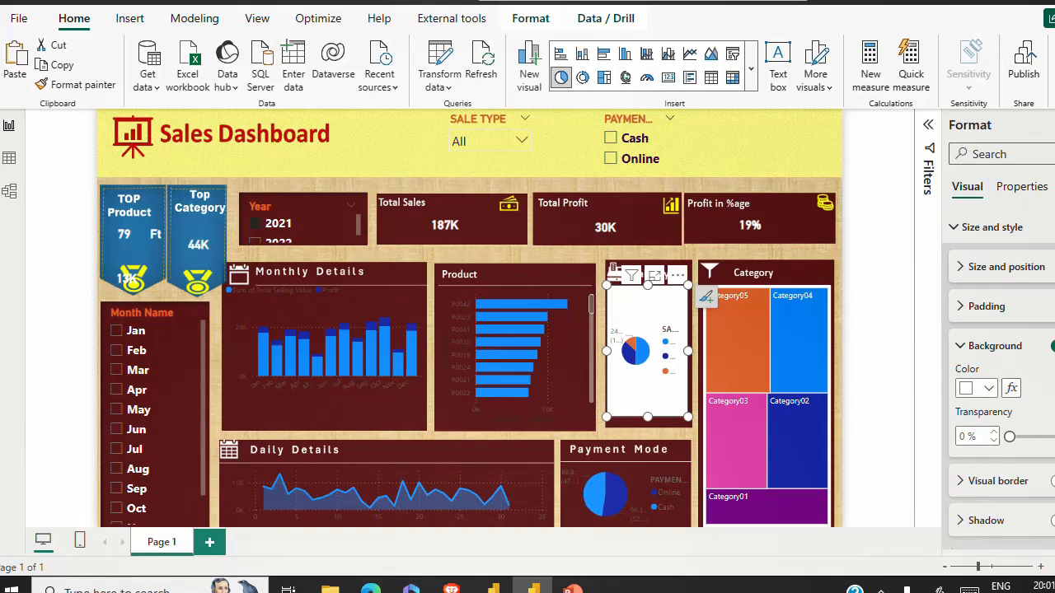
pyautogui.click(1052, 346)
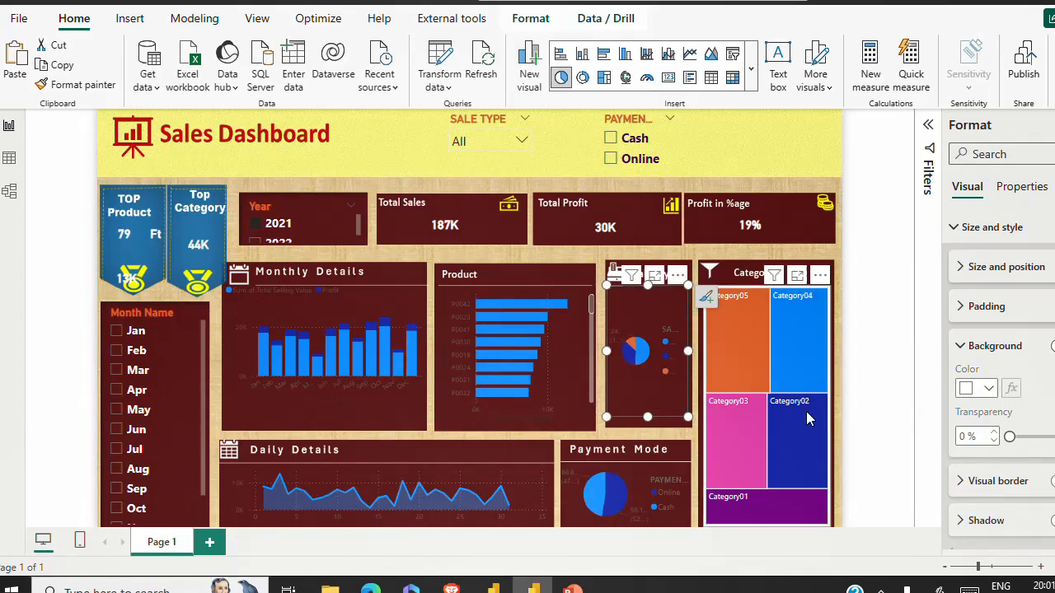
pyautogui.moveTo(689, 352); pyautogui.dragTo(697, 354)
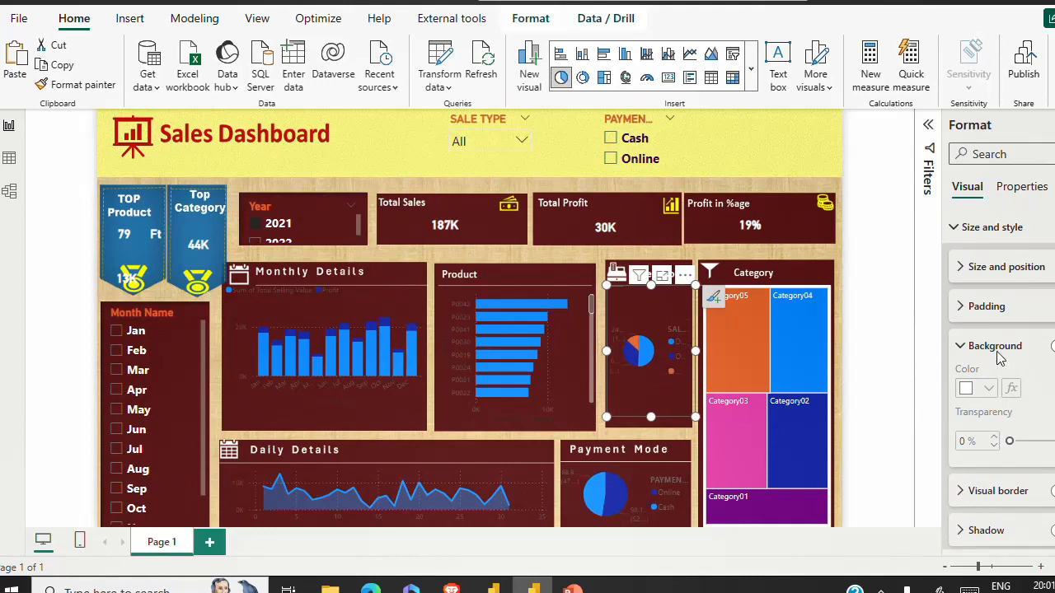
# - Turn off the legend of the Sales Type pie chart
pyautogui.scroll(-5, 974, 290)
pyautogui.scroll(-1, 977, 280)
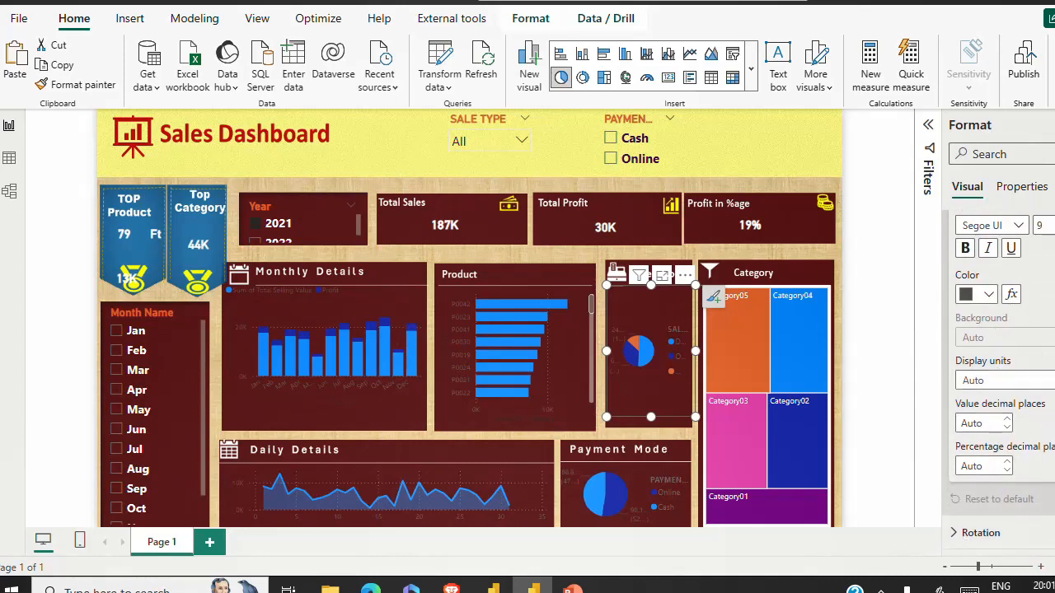
pyautogui.scroll(3, 997, 379)
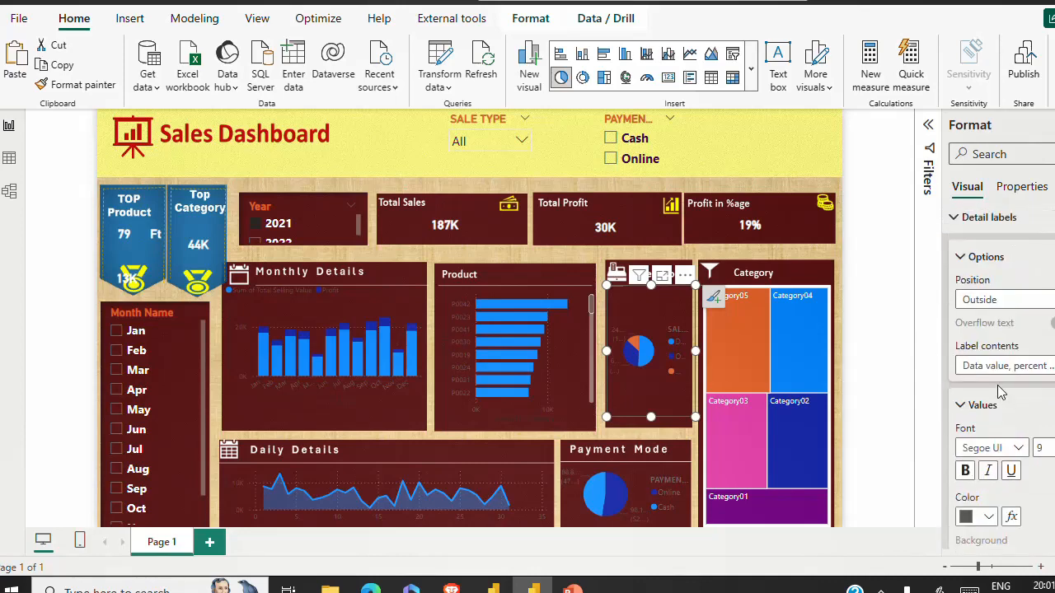
pyautogui.click(960, 404)
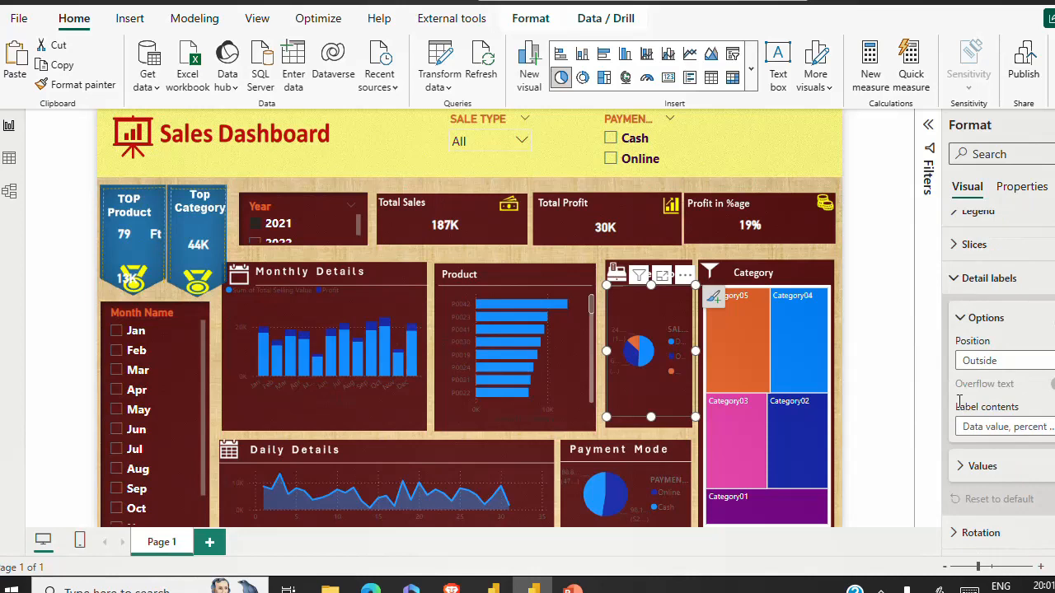
pyautogui.click(960, 323)
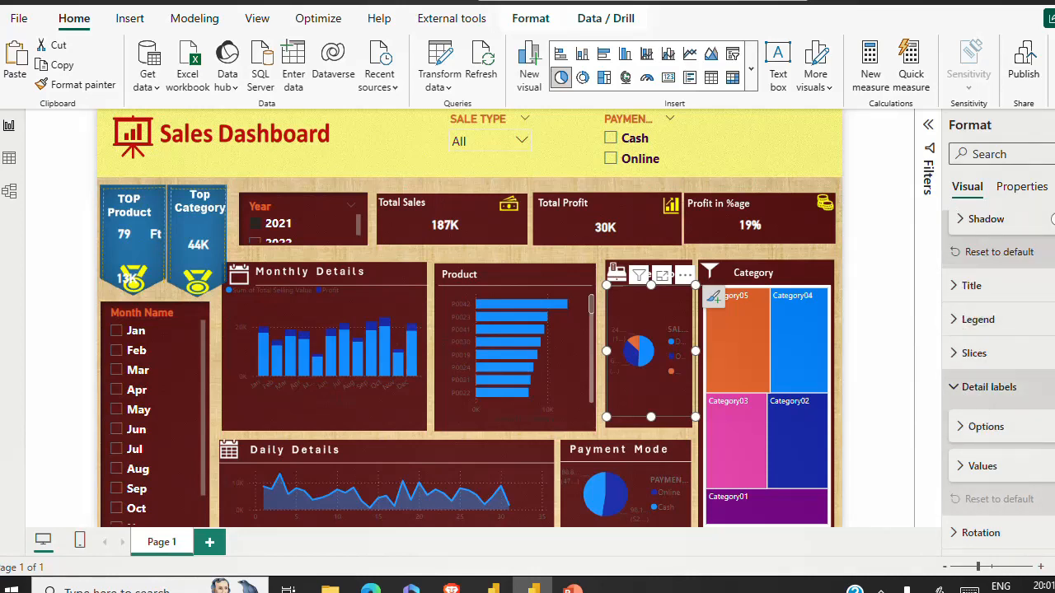
pyautogui.click(1048, 387)
pyautogui.click(1049, 386)
pyautogui.click(1048, 386)
pyautogui.click(1048, 386)
pyautogui.click(1046, 320)
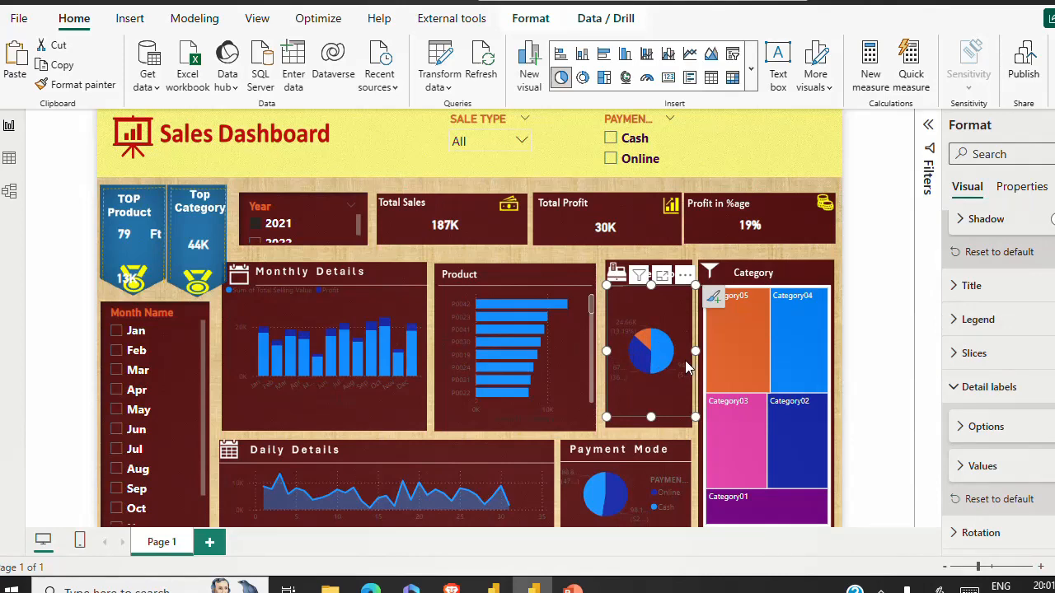
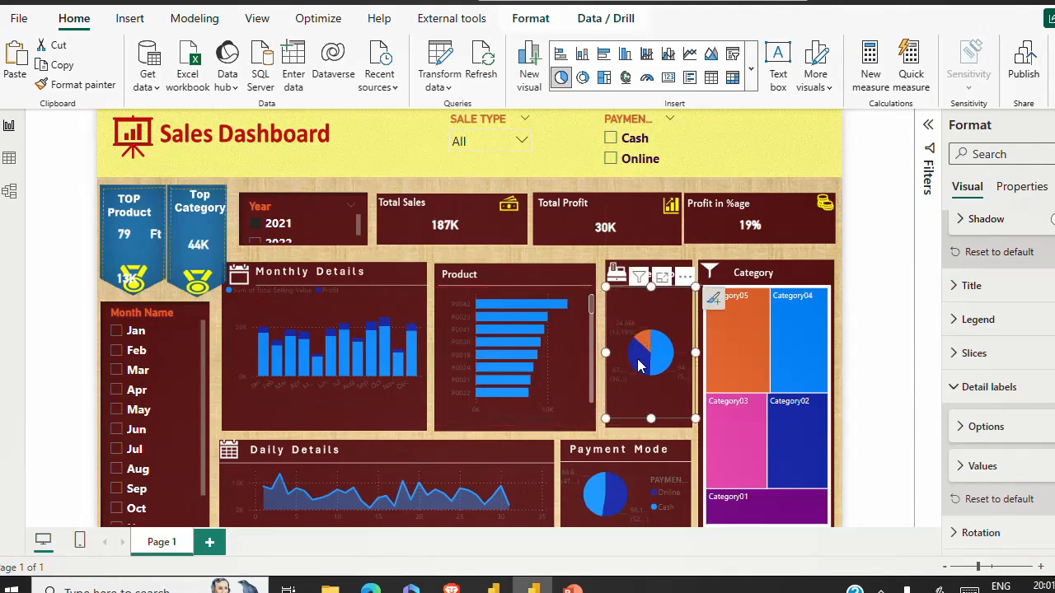
# - Set the detail label values of the Sales Type and Payment Mode pie charts to white
pyautogui.keyDown('ctrl'); pyautogui.click(642, 486); pyautogui.keyUp('ctrl')
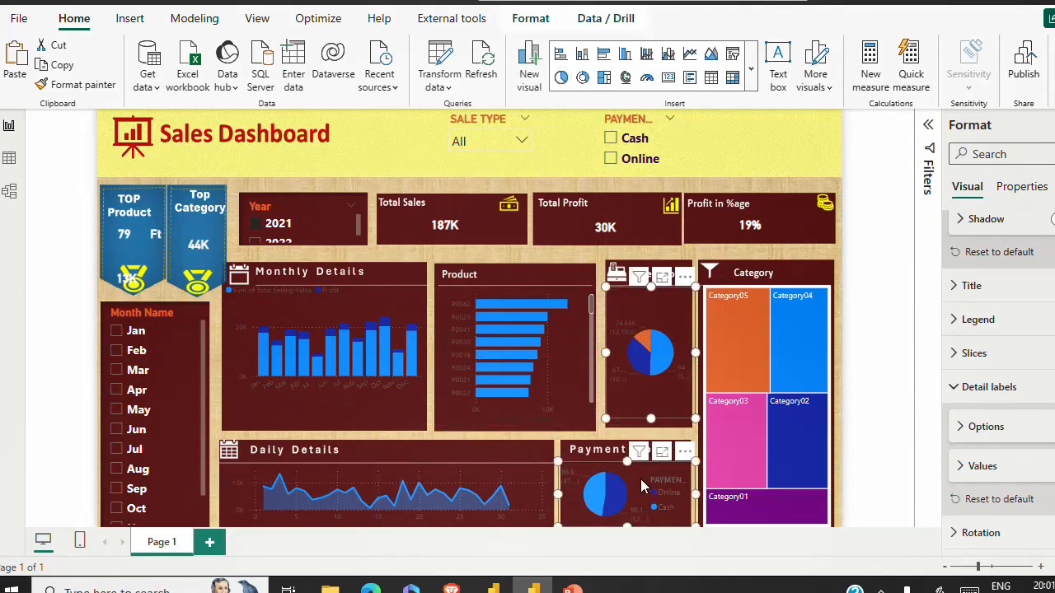
pyautogui.keyDown('ctrl'); pyautogui.click(527, 500); pyautogui.keyUp('ctrl')
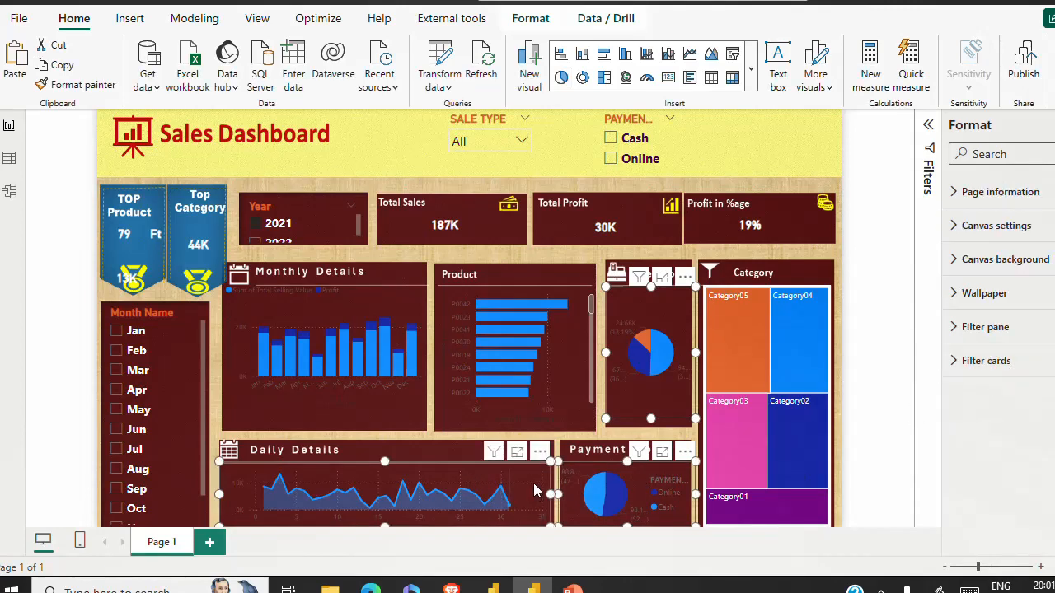
pyautogui.click(641, 395)
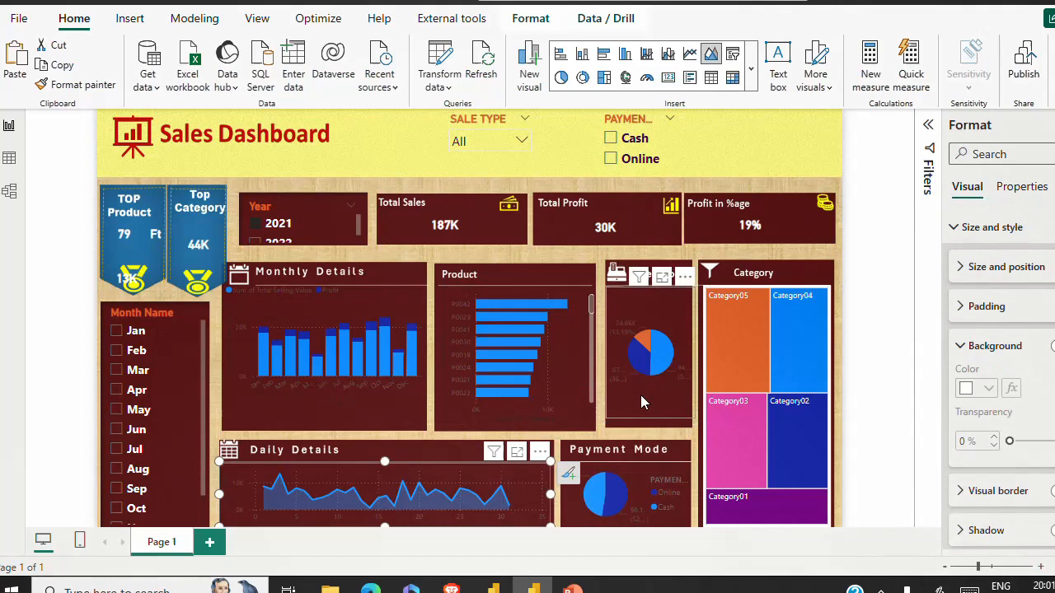
pyautogui.keyDown('ctrl'); pyautogui.click(640, 478); pyautogui.keyUp('ctrl')
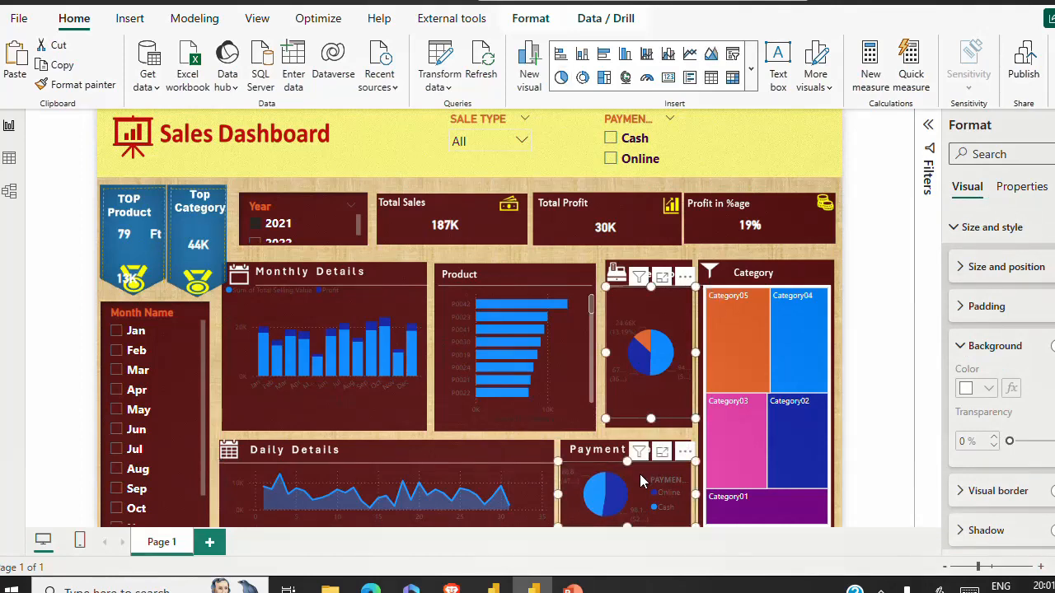
pyautogui.click(957, 346)
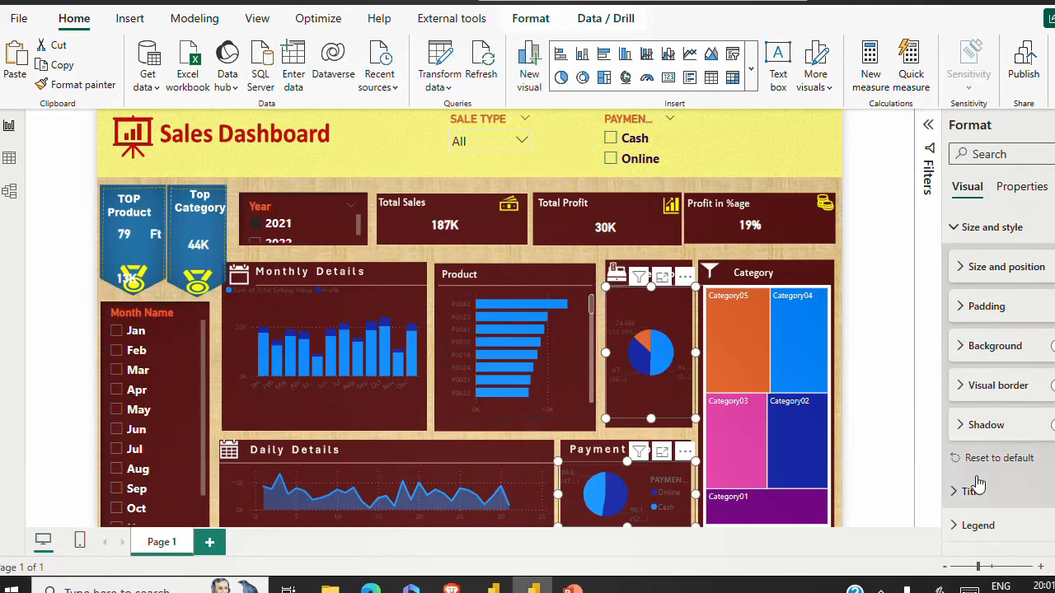
pyautogui.scroll(-5, 978, 488)
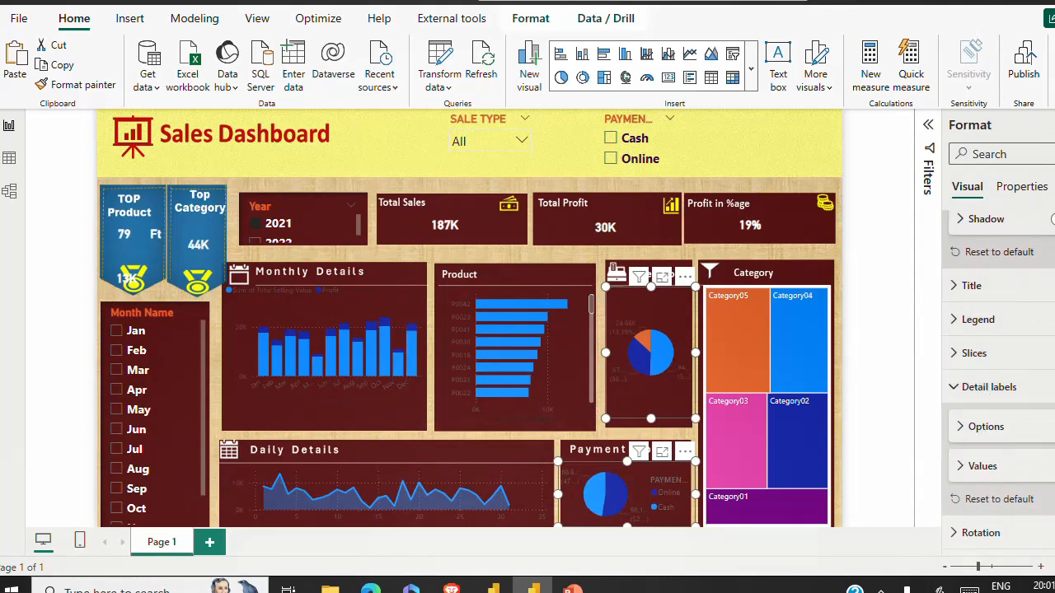
pyautogui.click(988, 387)
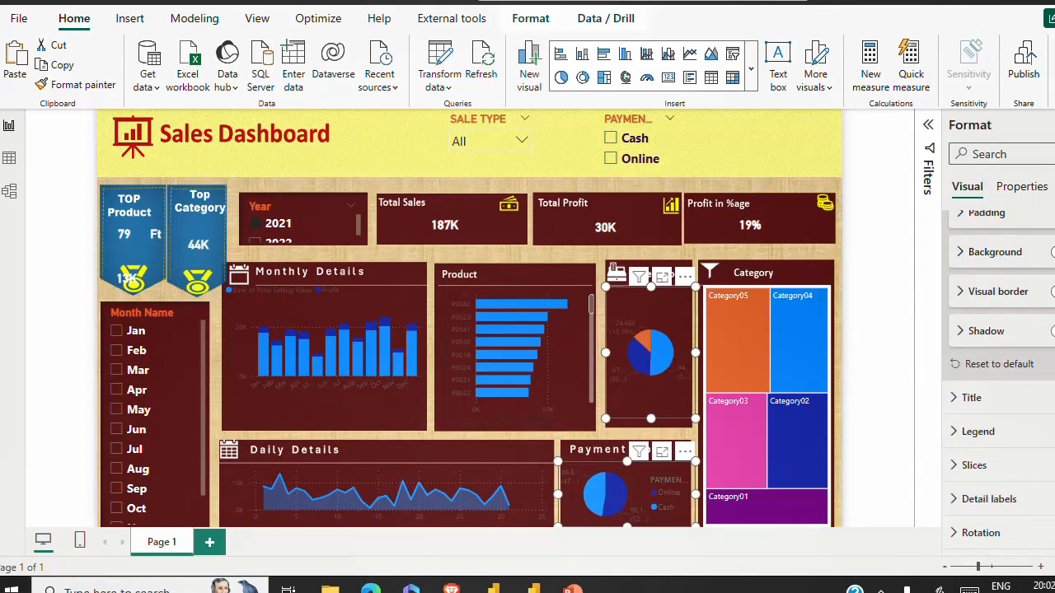
pyautogui.click(954, 499)
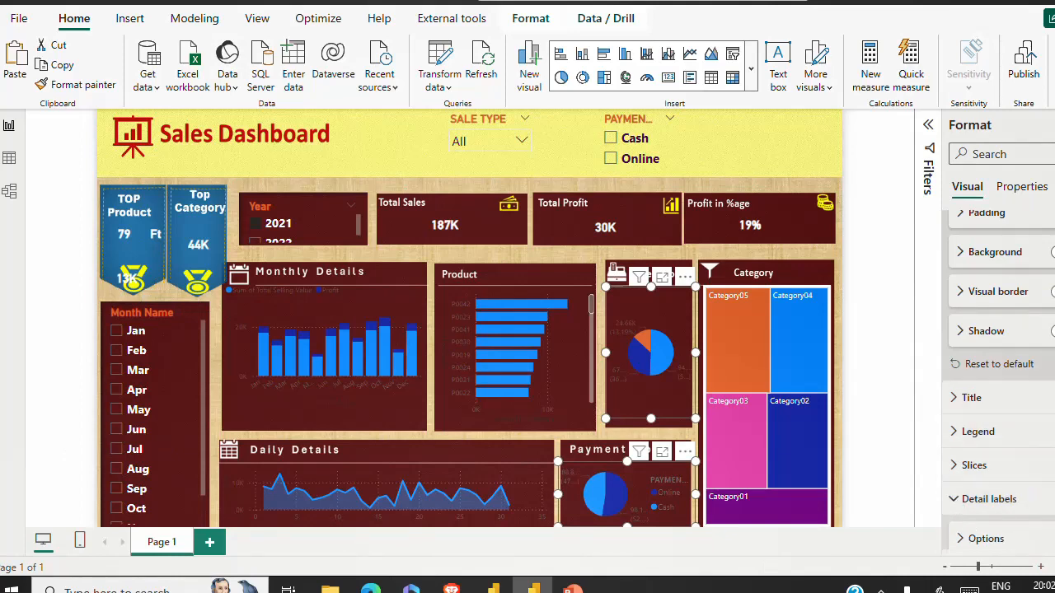
pyautogui.scroll(-3, 997, 371)
pyautogui.scroll(-1, 989, 454)
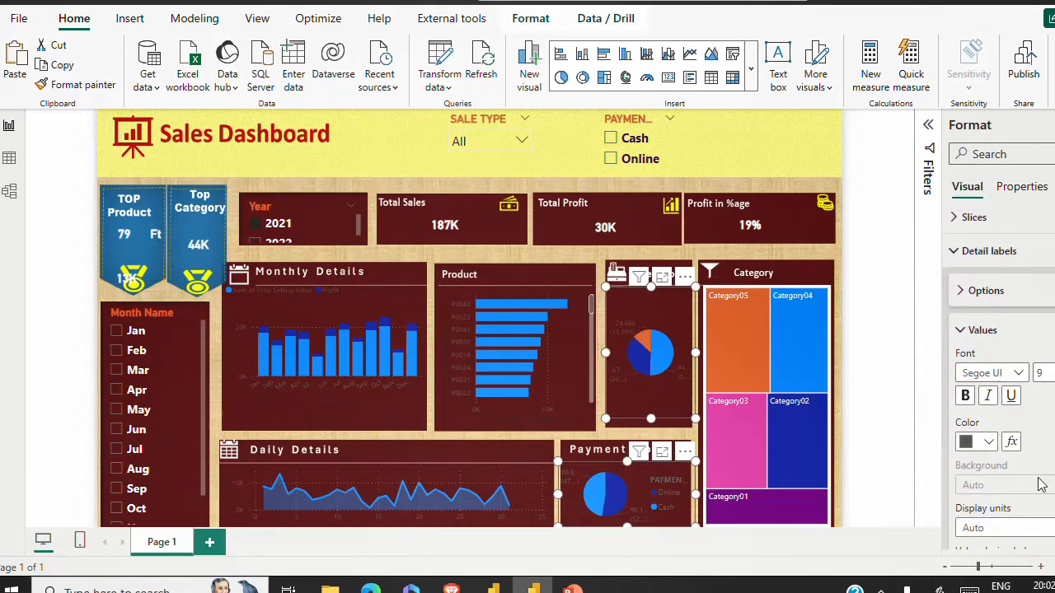
pyautogui.click(981, 445)
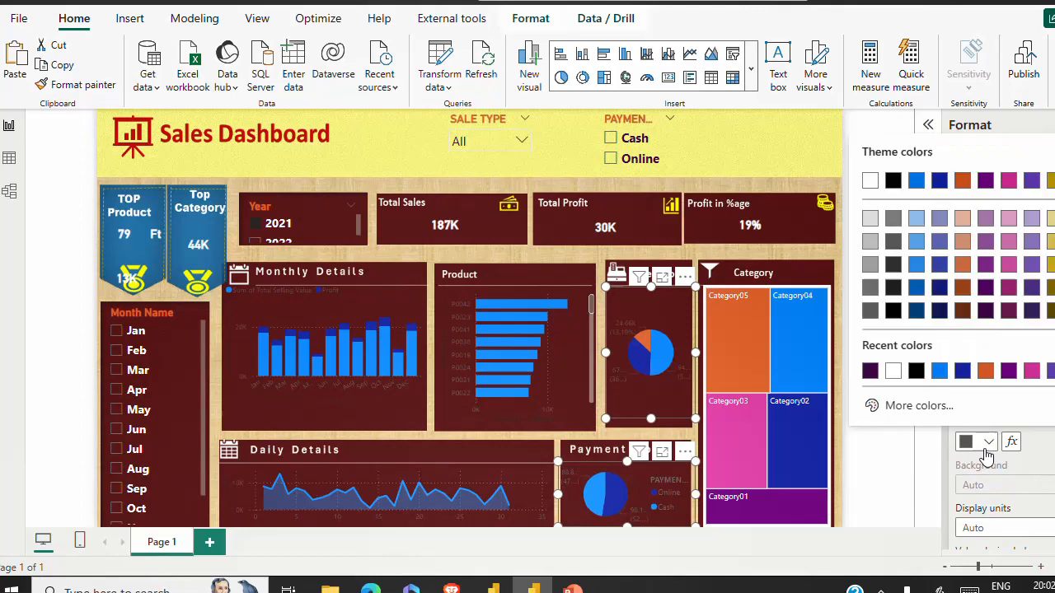
pyautogui.click(870, 180)
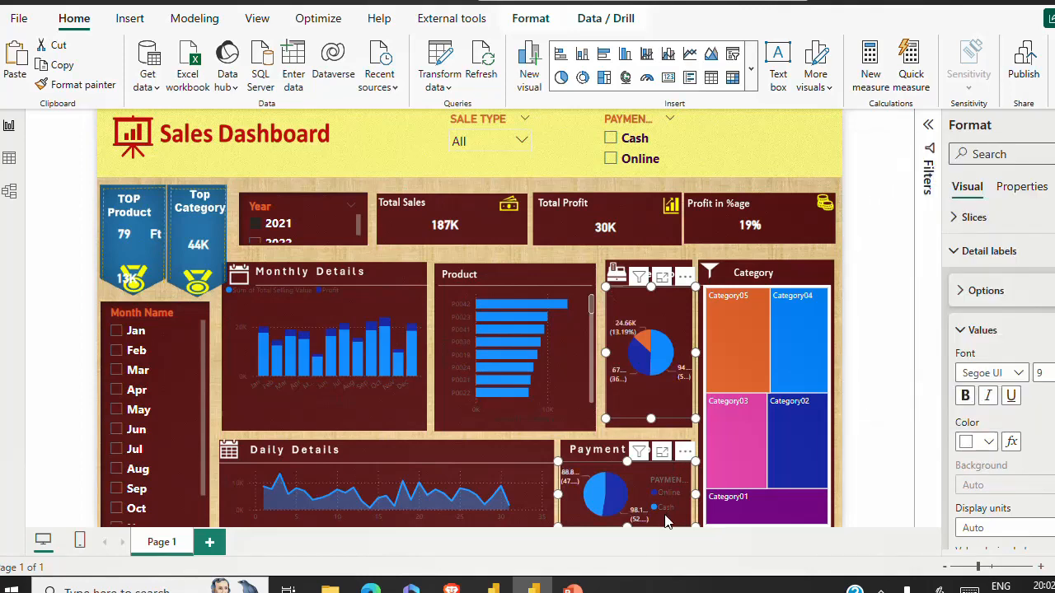
# - Try to select the Monthly Details column chart and the Product bar chart together for joint formatting
pyautogui.click(537, 402)
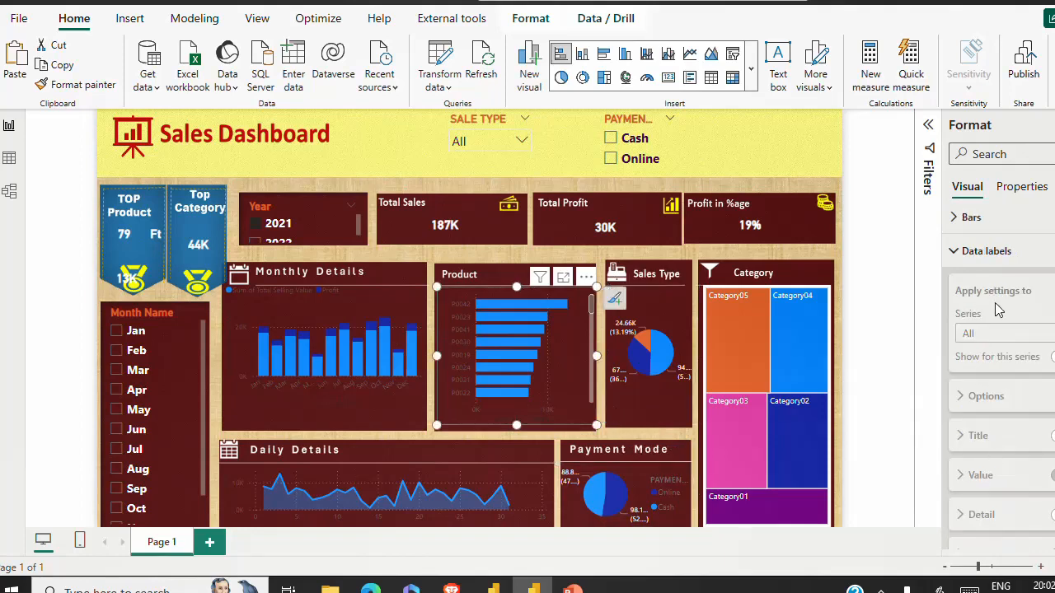
pyautogui.click(954, 257)
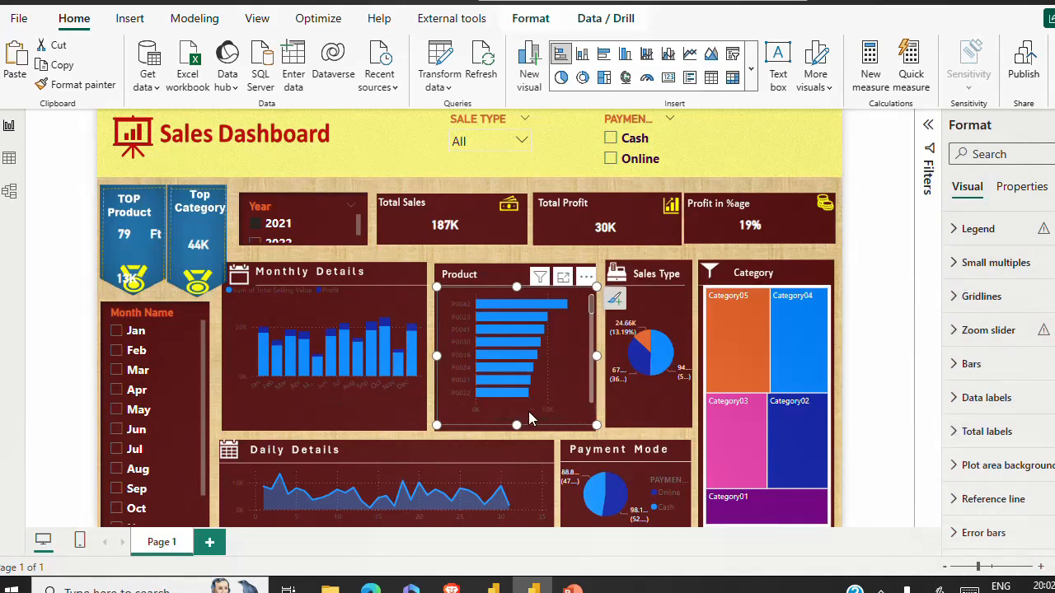
pyautogui.click(402, 316)
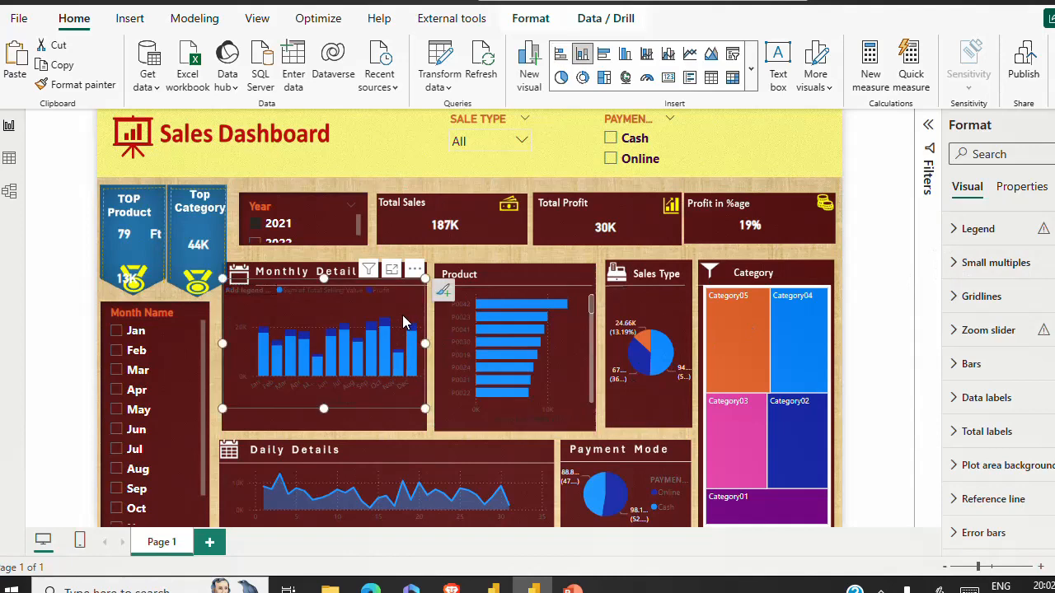
pyautogui.keyDown('ctrl'); pyautogui.click(579, 333); pyautogui.keyUp('ctrl')
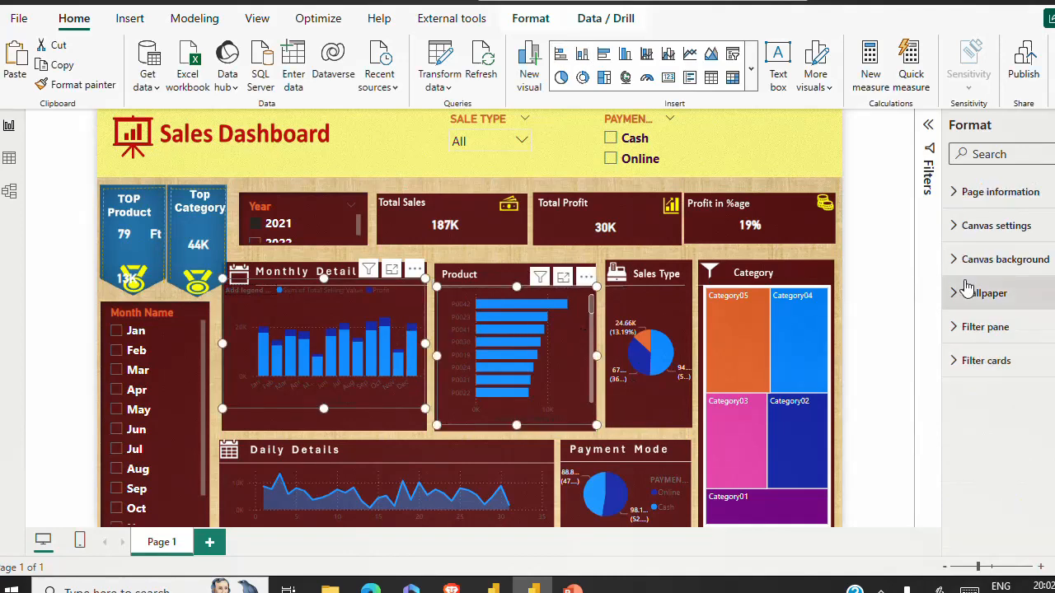
# - Examine the Product bar chart's size, data label, total label and legend settings
pyautogui.click(568, 340)
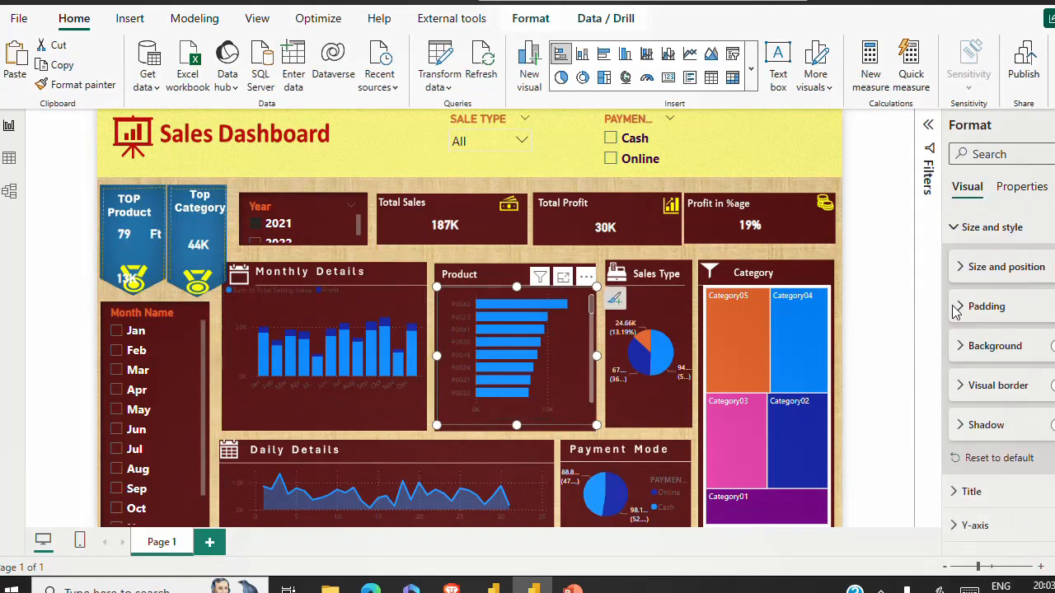
pyautogui.click(960, 268)
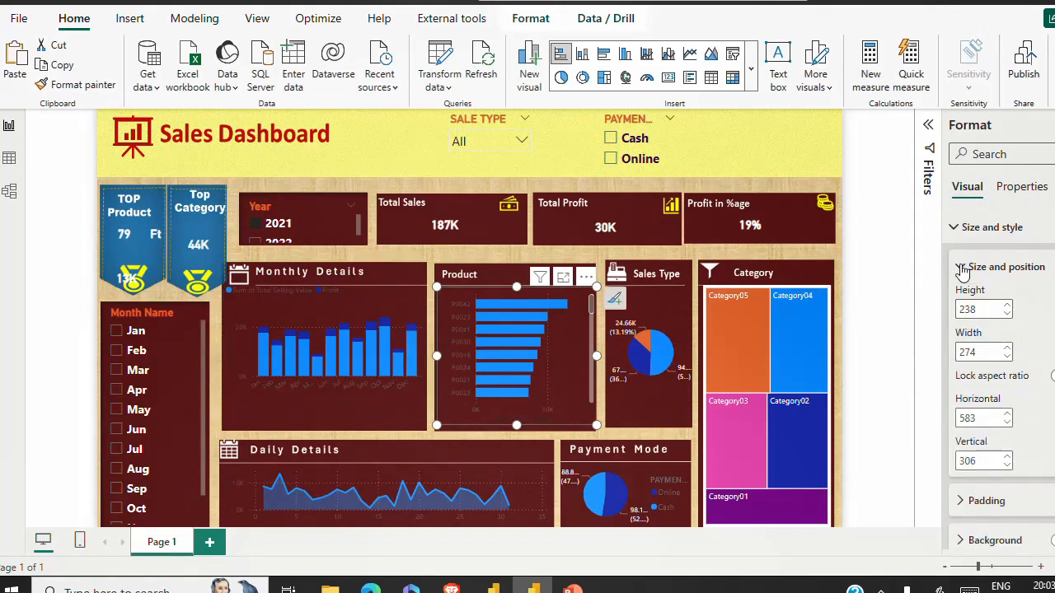
pyautogui.click(994, 273)
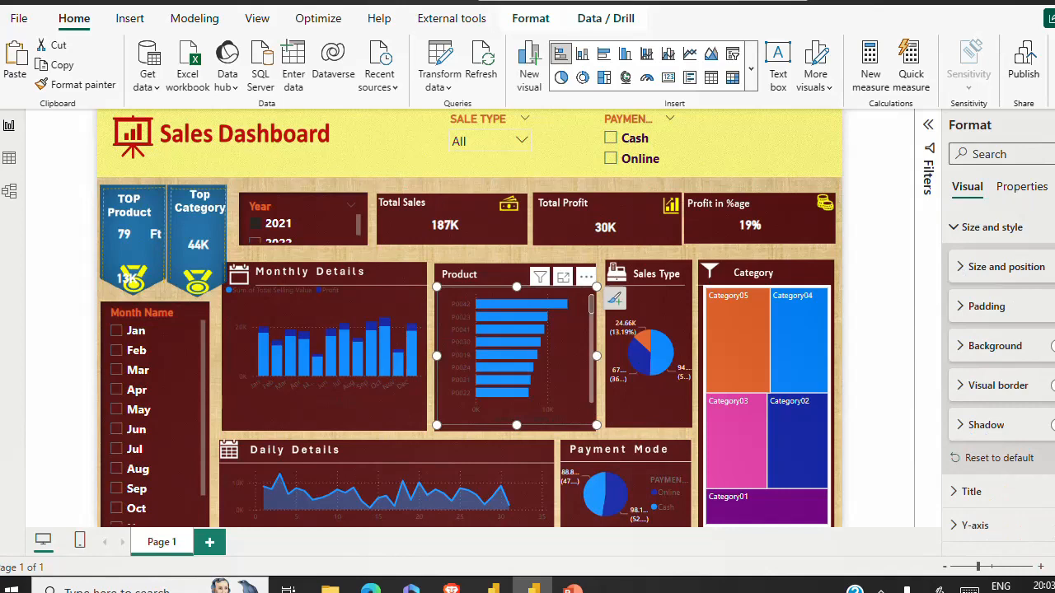
pyautogui.scroll(-8, 998, 379)
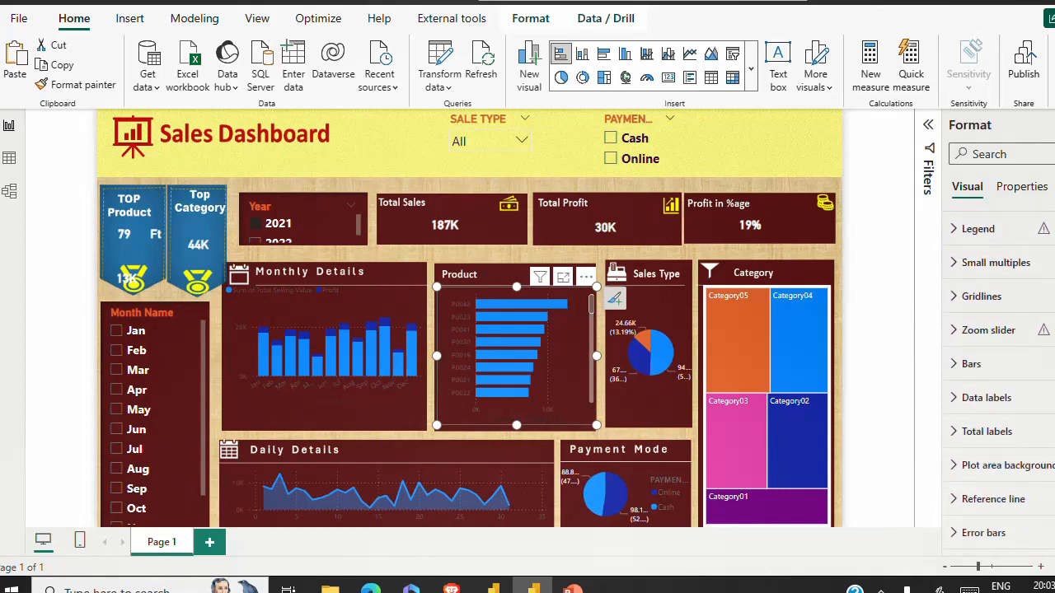
pyautogui.click(954, 399)
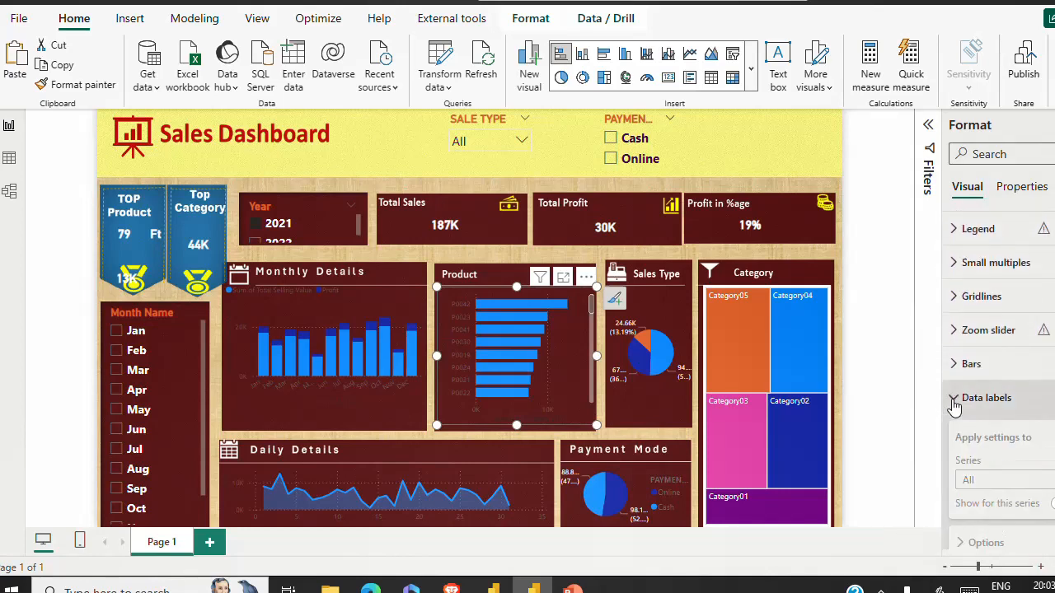
pyautogui.click(953, 401)
pyautogui.click(954, 436)
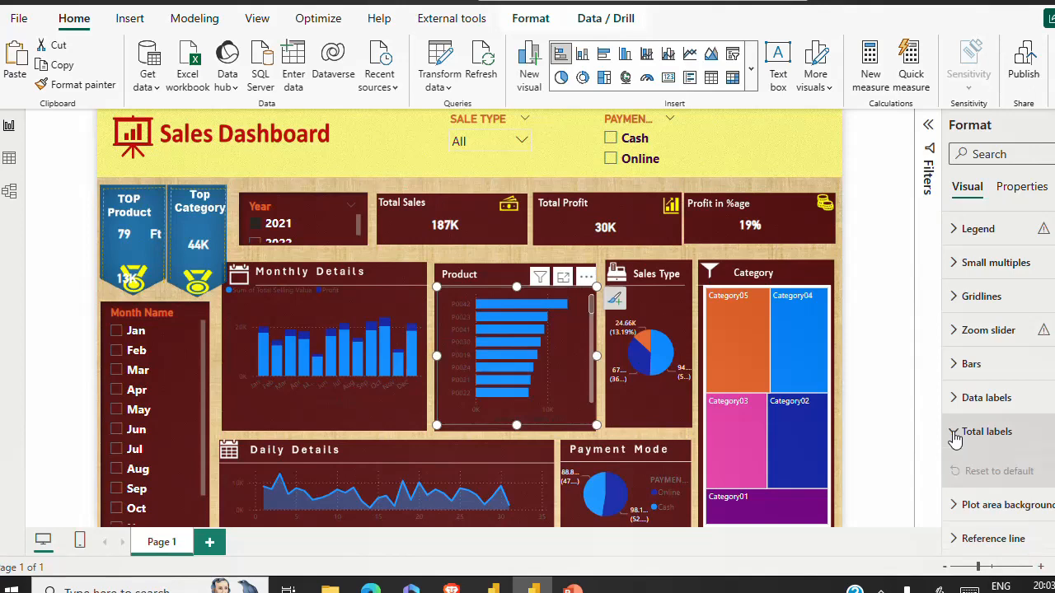
pyautogui.click(955, 435)
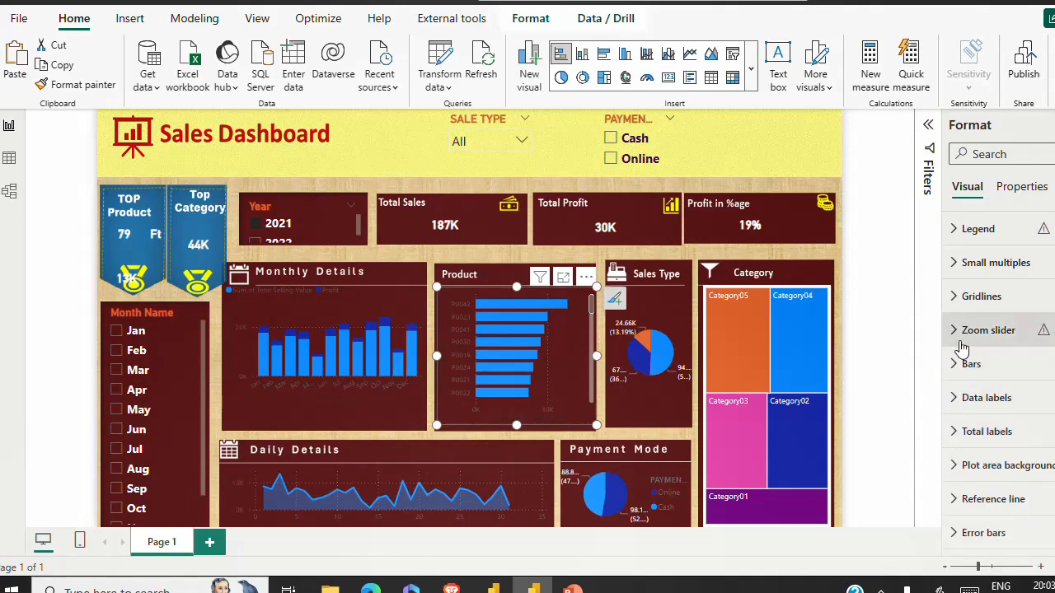
pyautogui.click(956, 231)
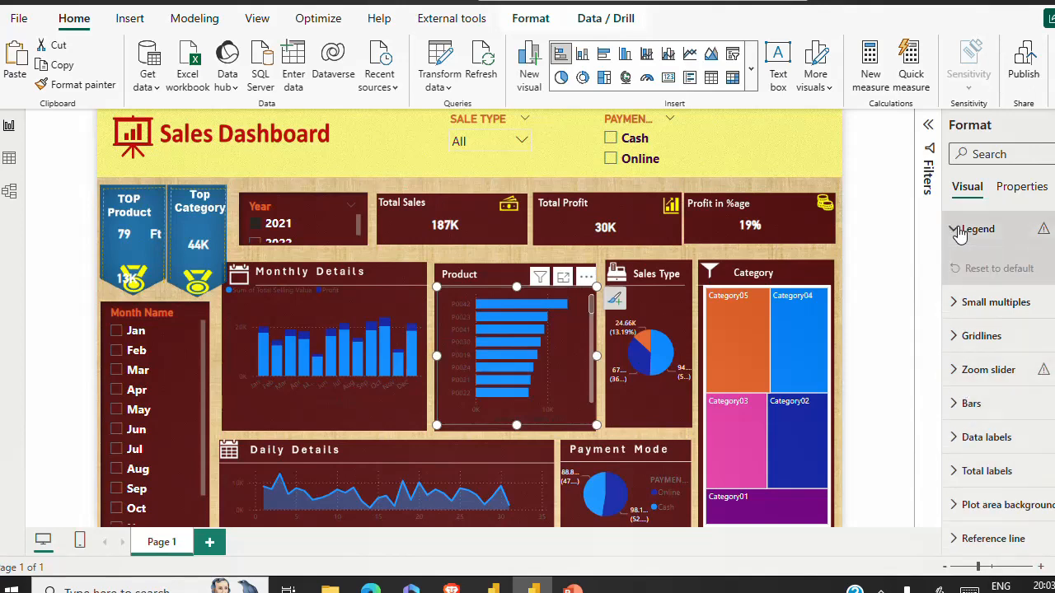
pyautogui.click(958, 232)
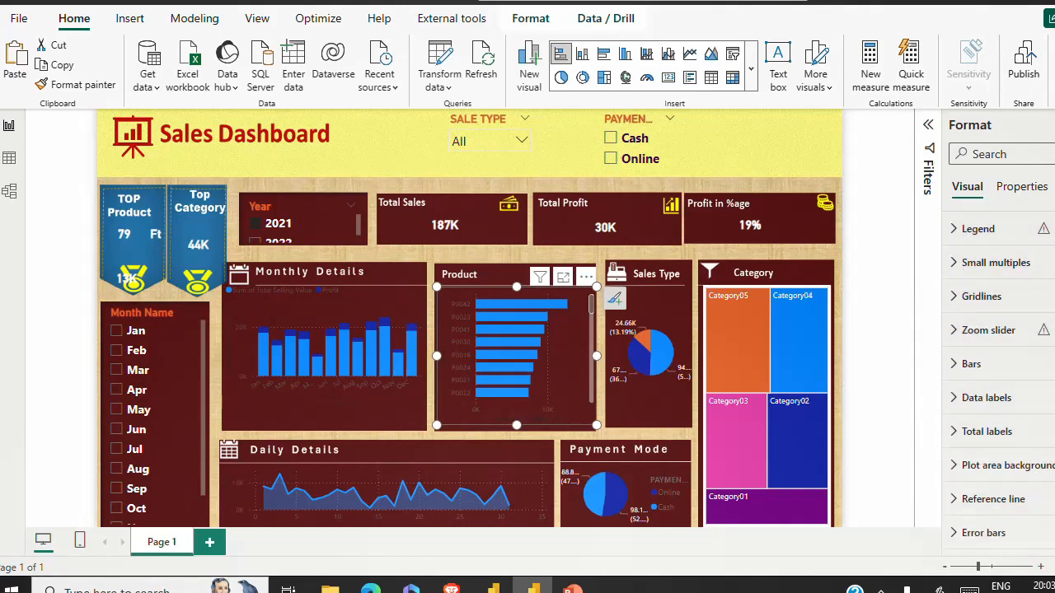
# - Set the Y-axis values of the Product bar chart to white
pyautogui.scroll(3, 958, 323)
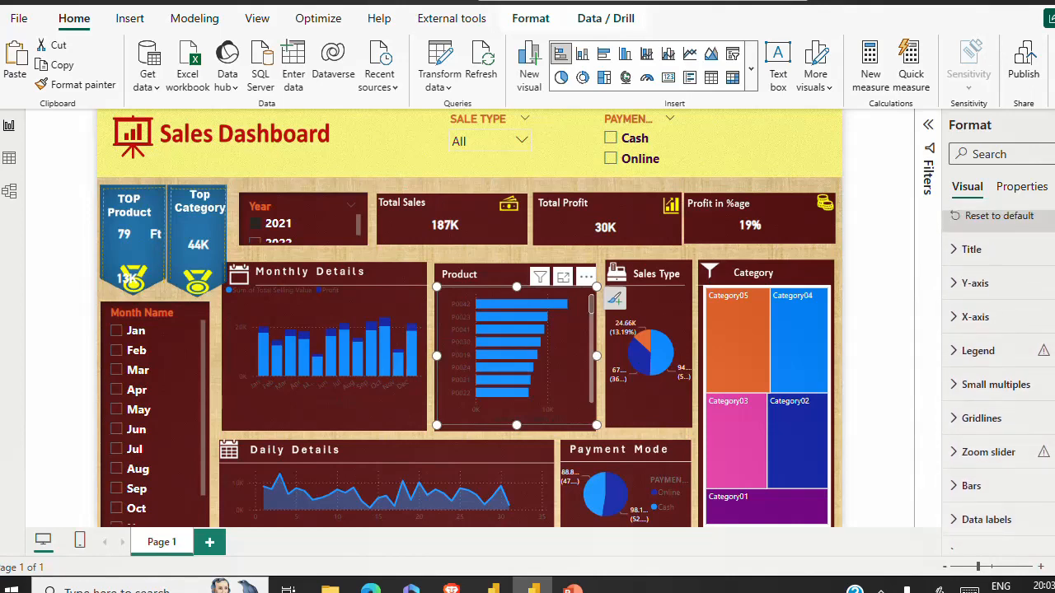
pyautogui.click(951, 291)
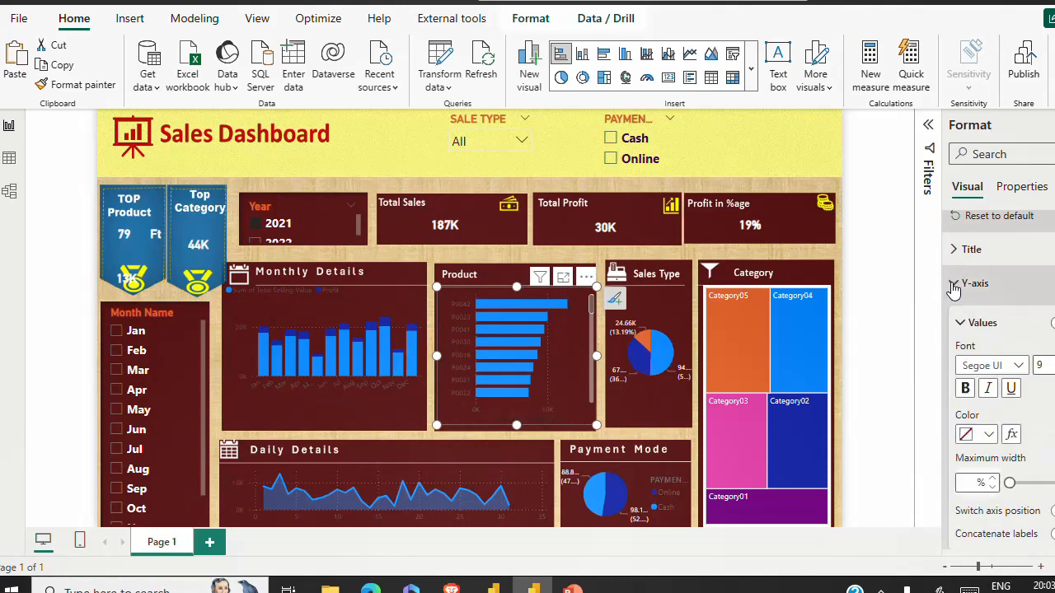
pyautogui.click(987, 434)
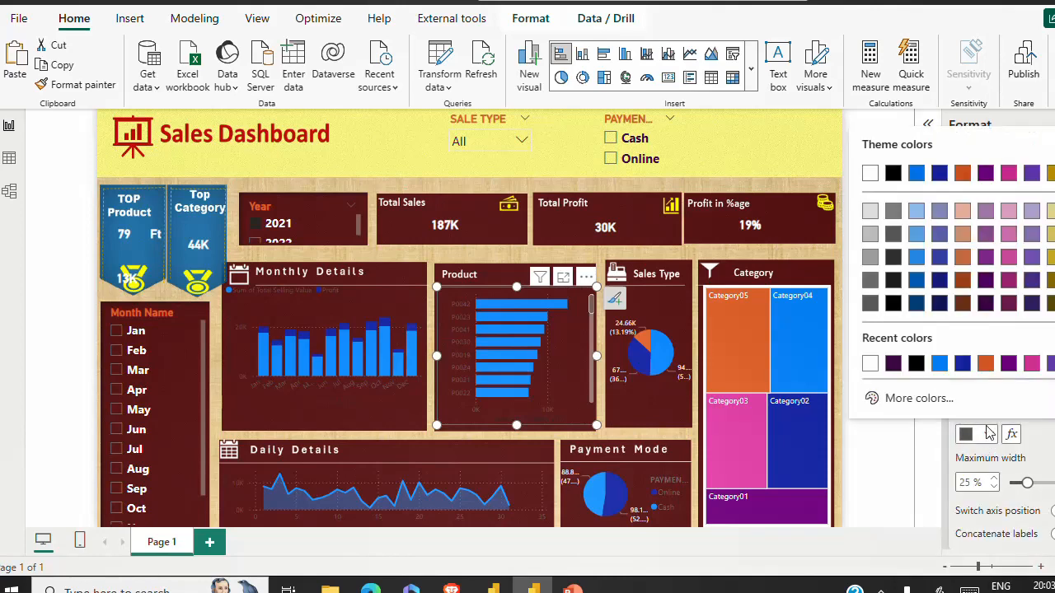
pyautogui.click(870, 364)
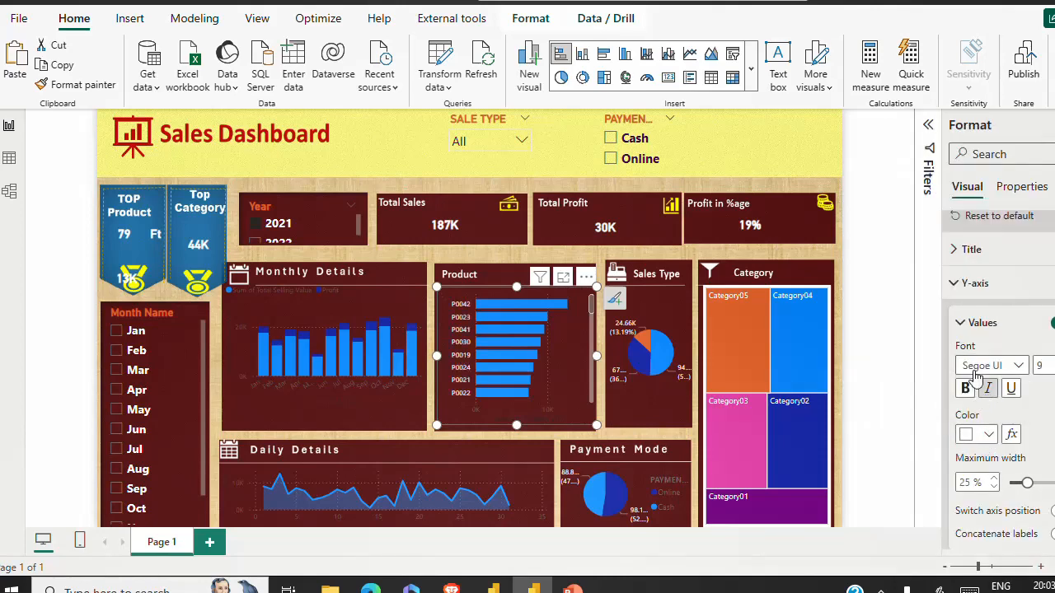
pyautogui.click(960, 323)
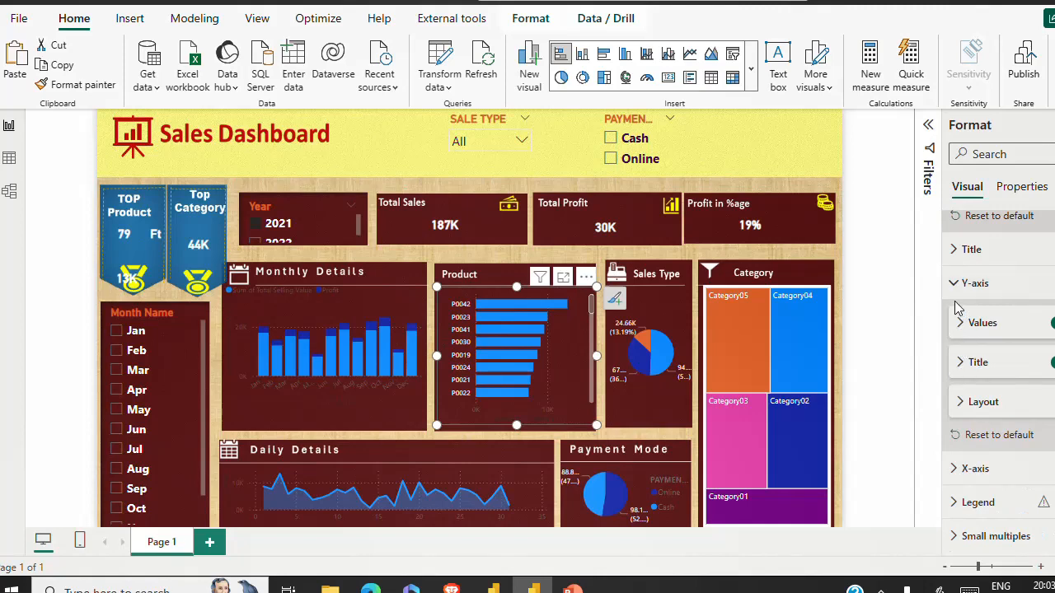
# - Set the X-axis values of the Product bar chart to white
pyautogui.click(954, 284)
pyautogui.click(958, 320)
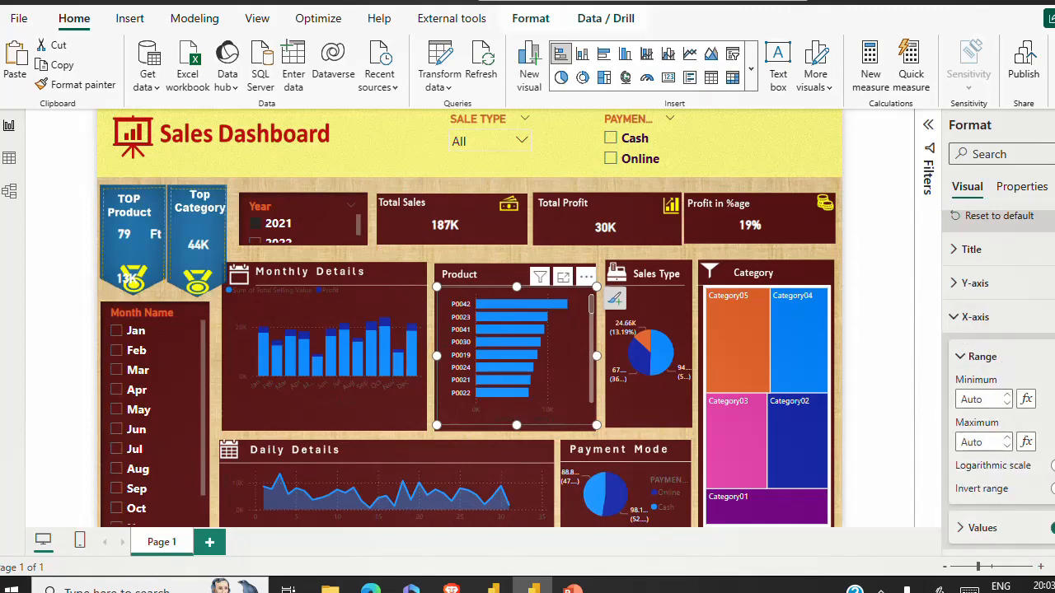
pyautogui.scroll(-3, 961, 396)
pyautogui.click(961, 384)
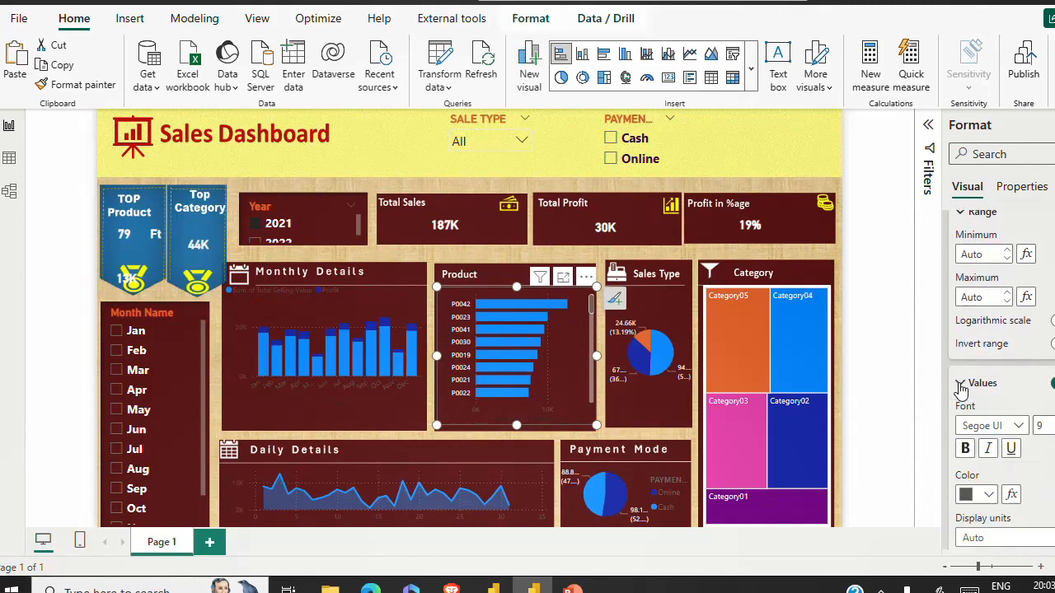
pyautogui.click(993, 496)
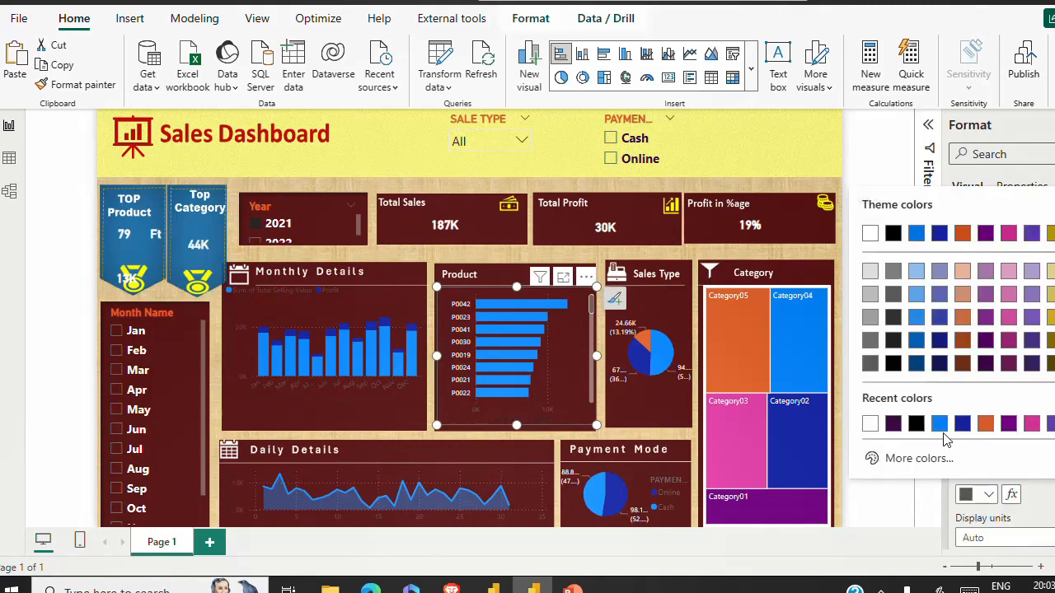
pyautogui.click(870, 424)
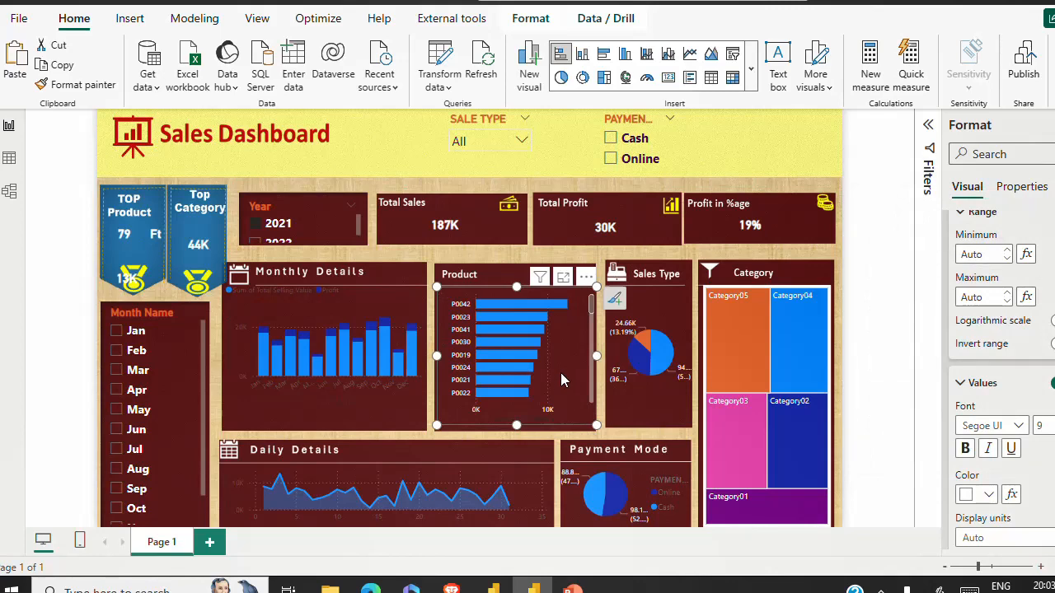
# - Copy the Product bar chart's formatting onto the Monthly Details column chart with Format Painter
pyautogui.click(76, 86)
pyautogui.click(373, 397)
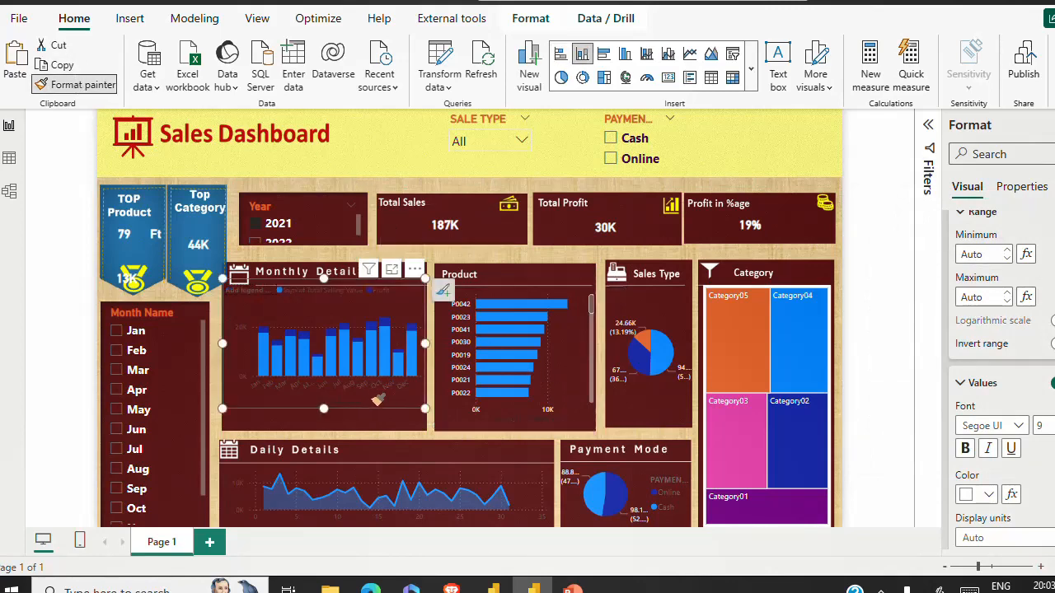
pyautogui.click(394, 431)
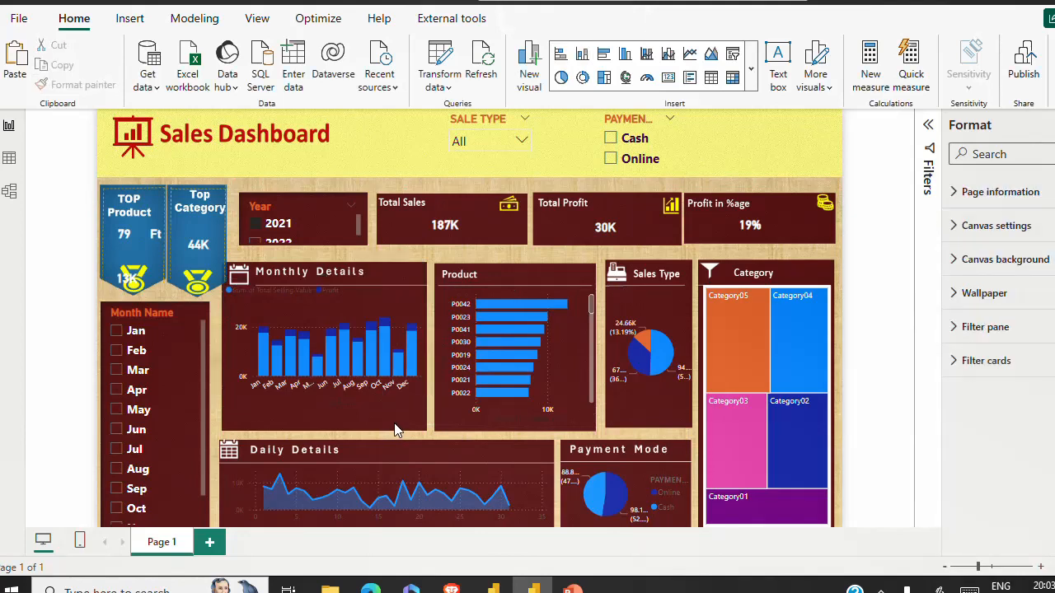
# - Stretch the Monthly Details column chart and the Sales Type pie chart down to fill their panels
pyautogui.click(333, 420)
pyautogui.moveTo(323, 408); pyautogui.dragTo(324, 427)
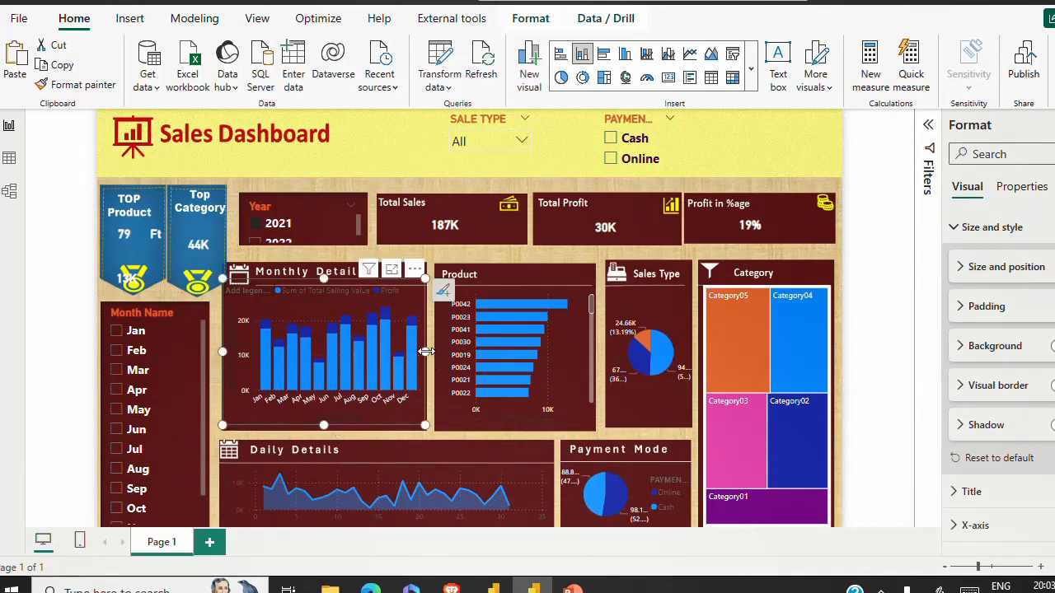
pyautogui.click(582, 368)
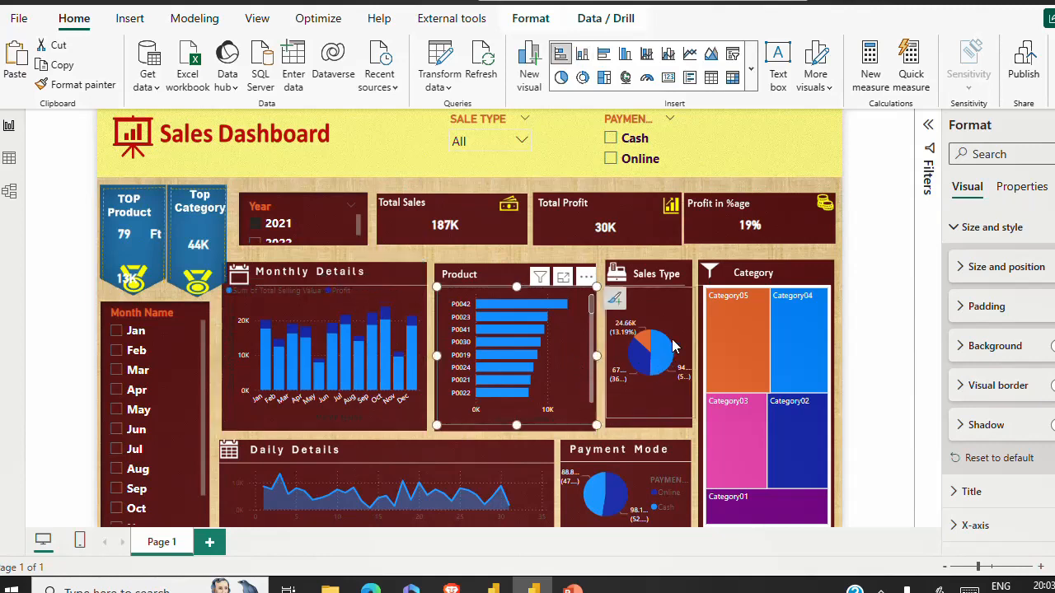
pyautogui.click(655, 407)
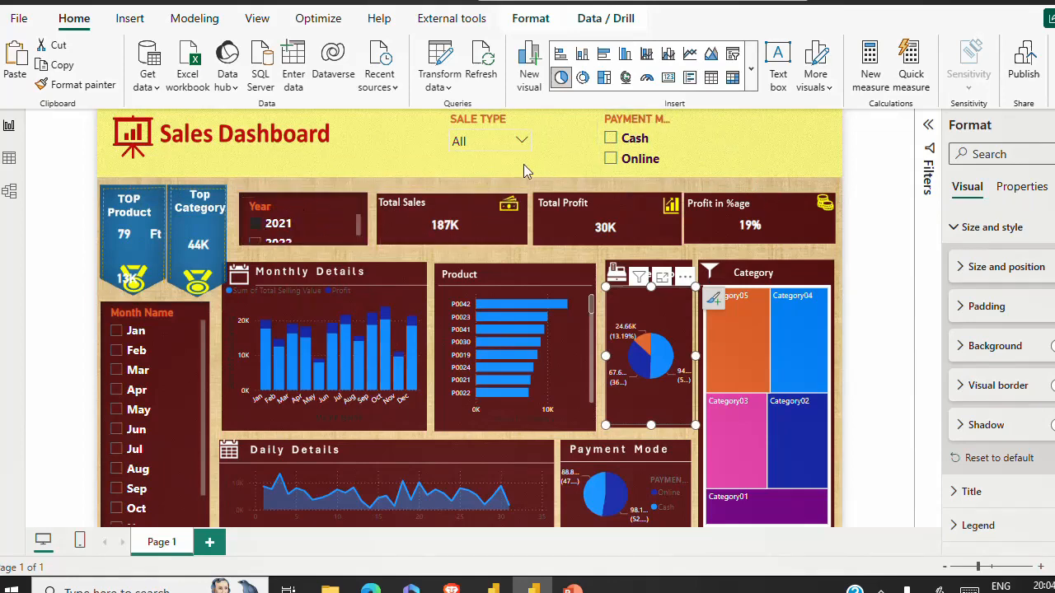
pyautogui.click(458, 163)
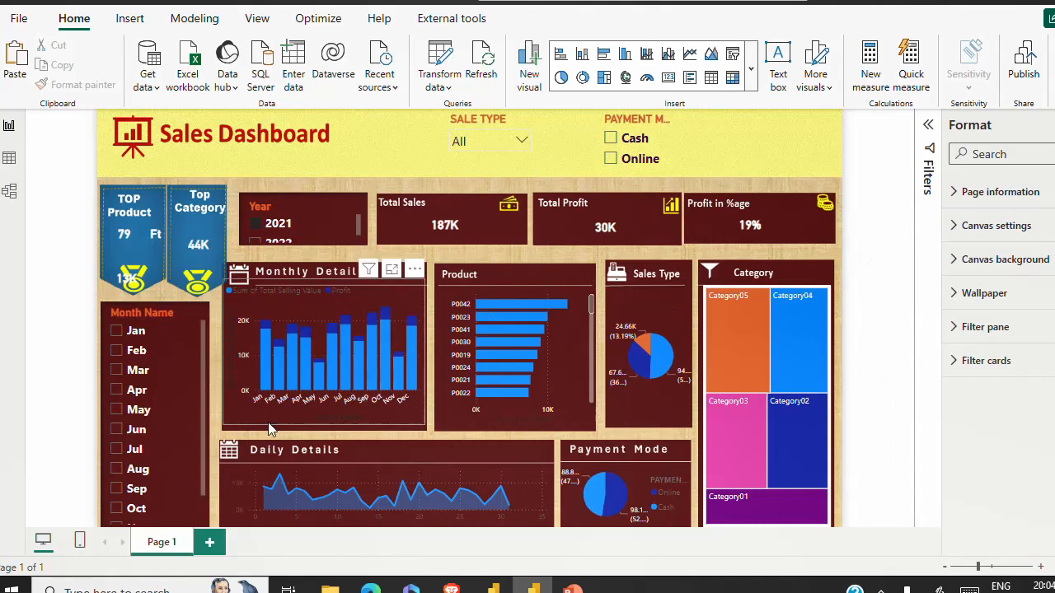
# - Shorten the Month Name slicer from its lower edge so its list fits the panel, and clear the Oct selection
pyautogui.scroll(-2, 204, 410)
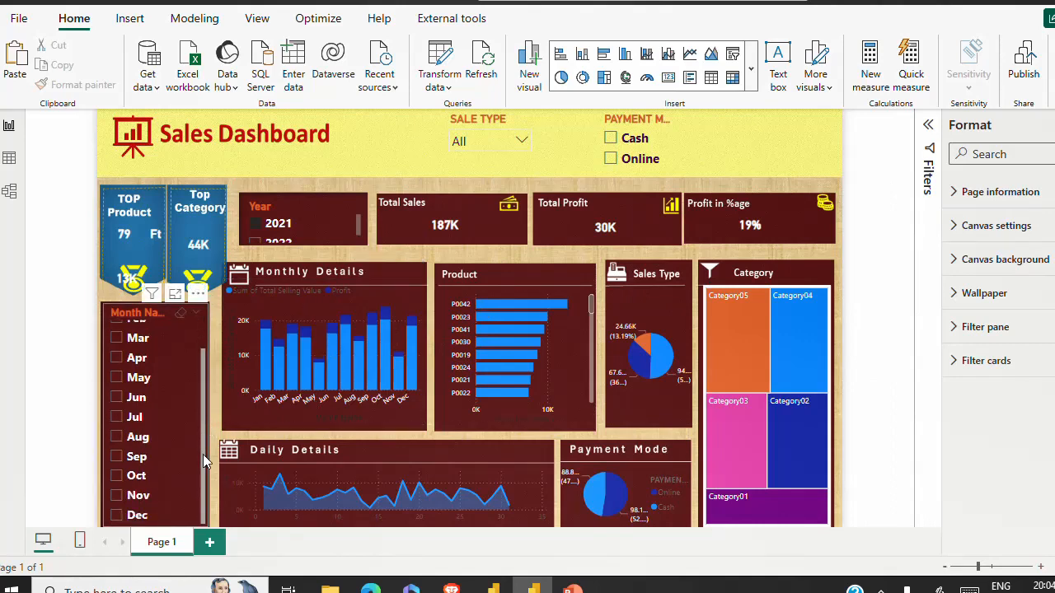
pyautogui.click(161, 476)
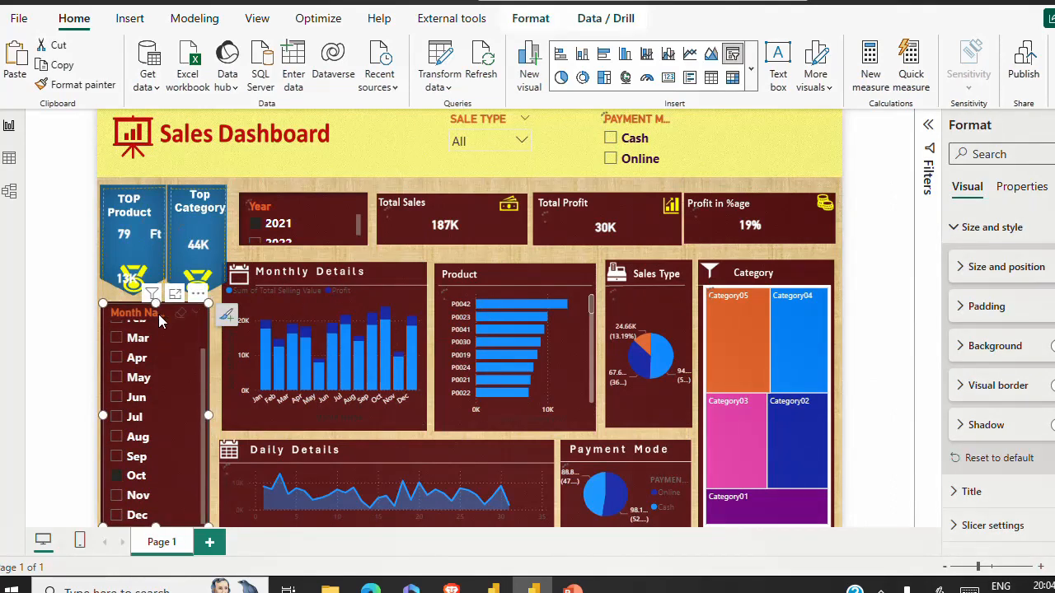
pyautogui.moveTo(158, 312); pyautogui.dragTo(138, 302)
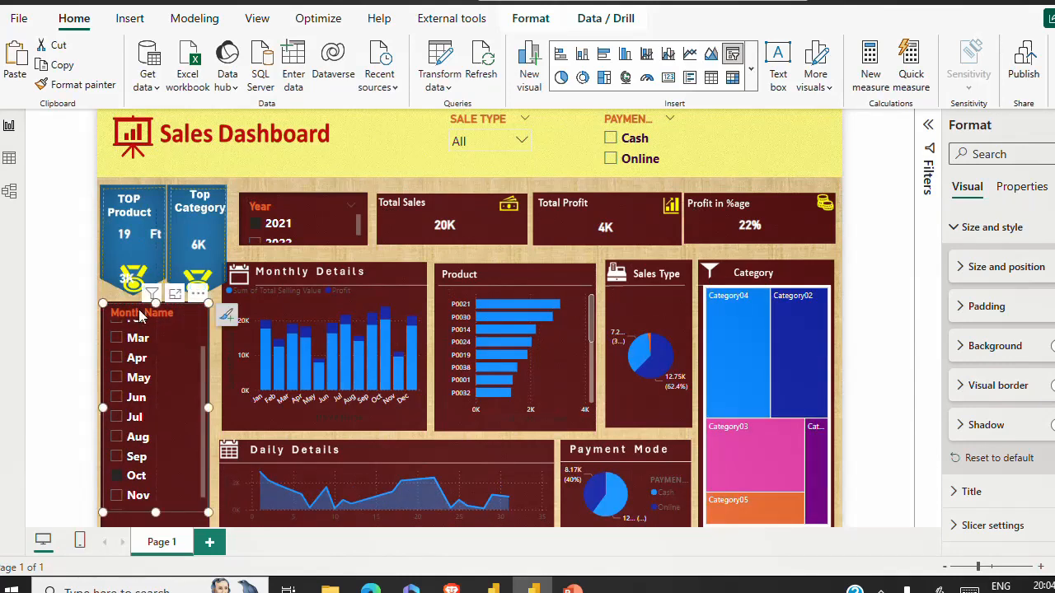
pyautogui.click(119, 478)
pyautogui.scroll(-1, 200, 436)
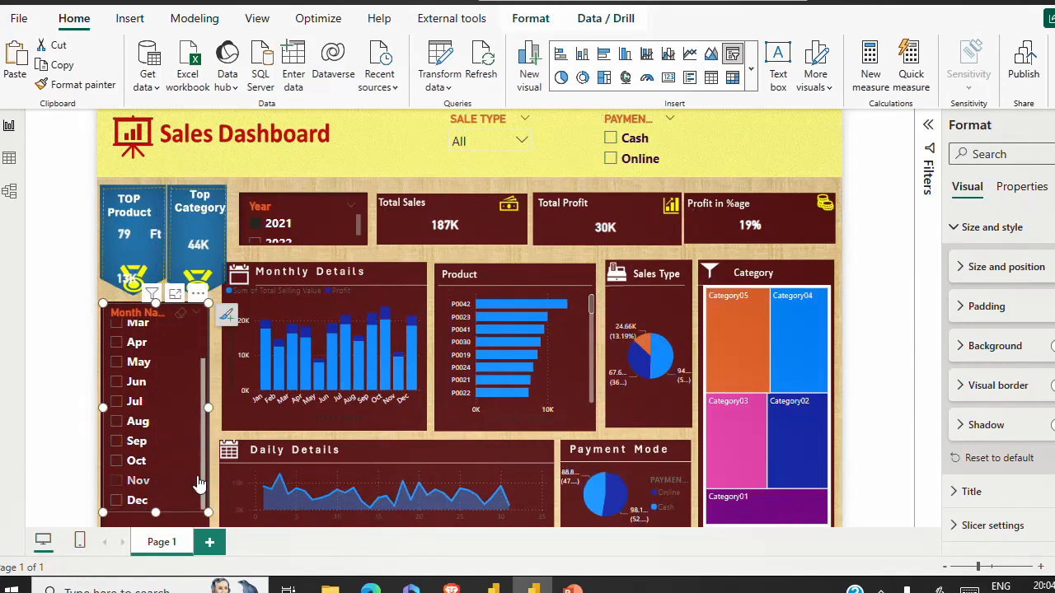
pyautogui.scroll(2, 200, 485)
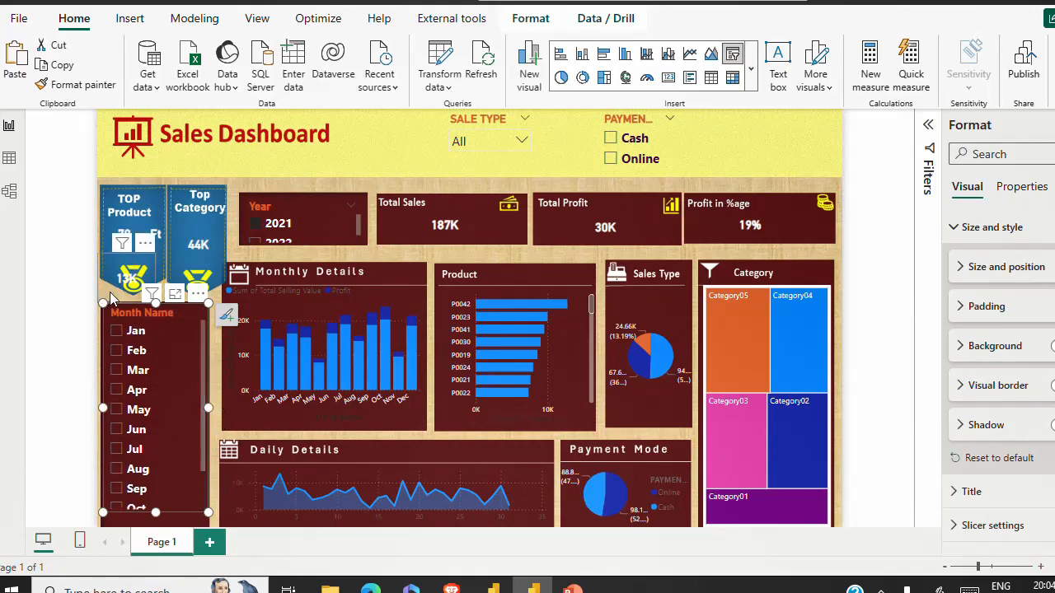
# - Move the lower value card in the TOP Product ribbon up so it sits above the medal icon
pyautogui.click(111, 298)
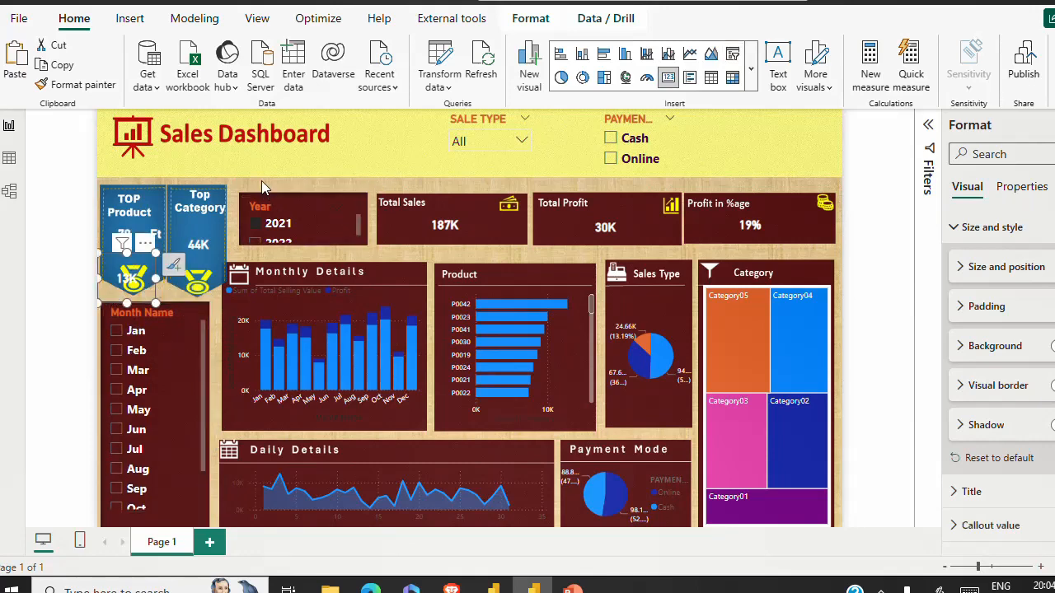
pyautogui.click(262, 187)
pyautogui.click(132, 285)
pyautogui.moveTo(134, 285)
pyautogui.mouseDown()
pyautogui.moveTo(155, 288)
pyautogui.moveTo(138, 264)
pyautogui.mouseUp()
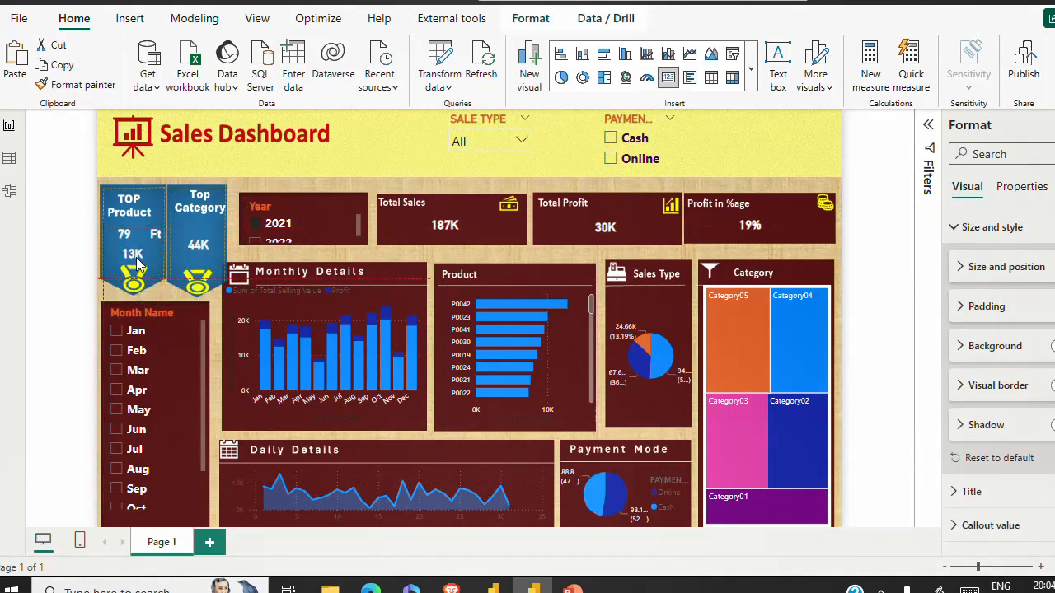
pyautogui.click(211, 257)
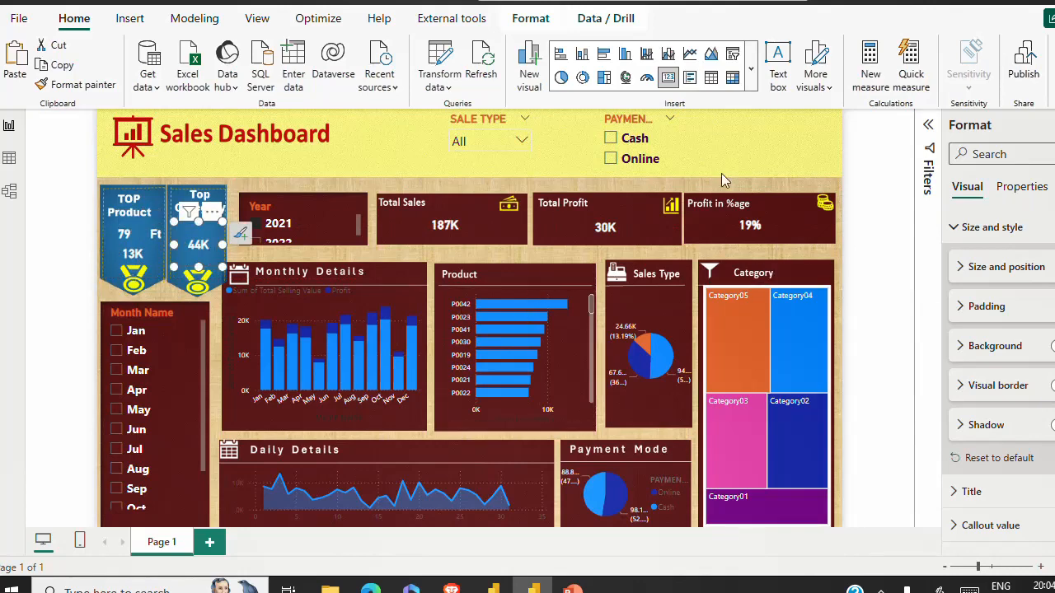
pyautogui.click(854, 272)
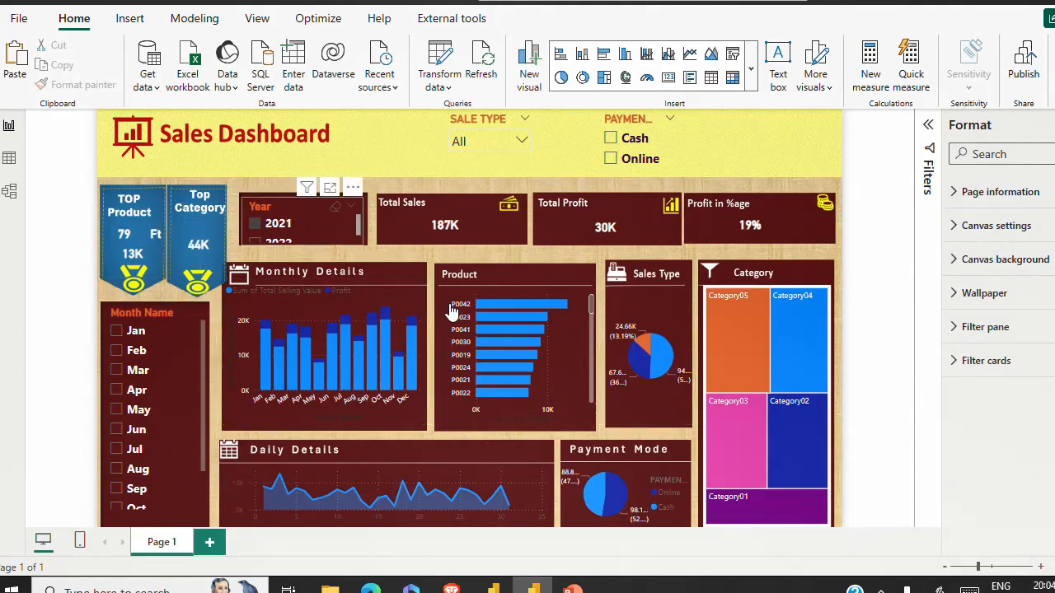
# - Clear the 2021 year filter and test the Month Name slicer with Jan, Feb, Mar and Apr, leaving no month selected
pyautogui.click(254, 224)
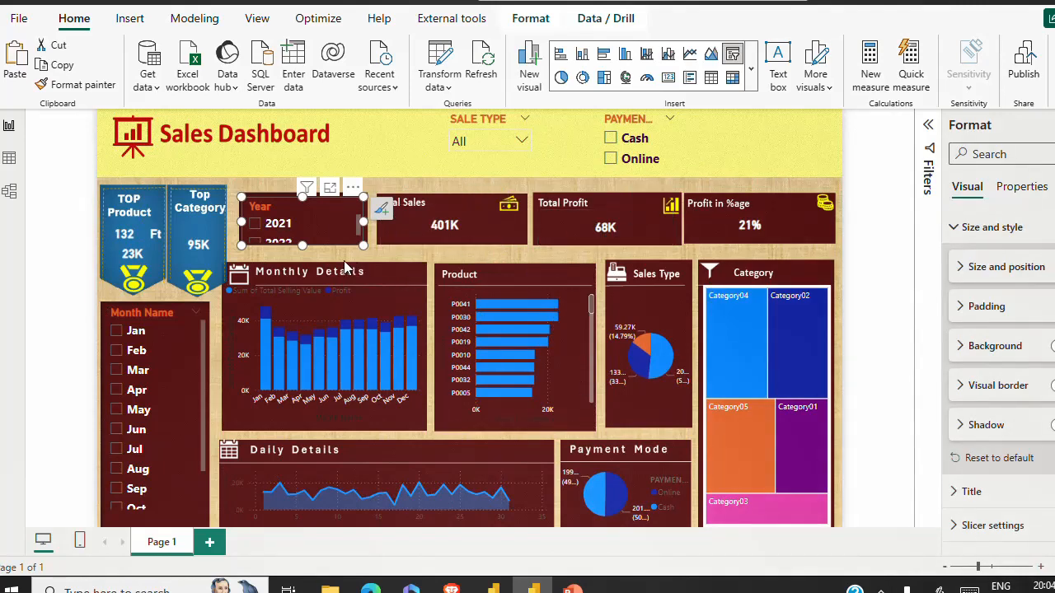
pyautogui.click(118, 340)
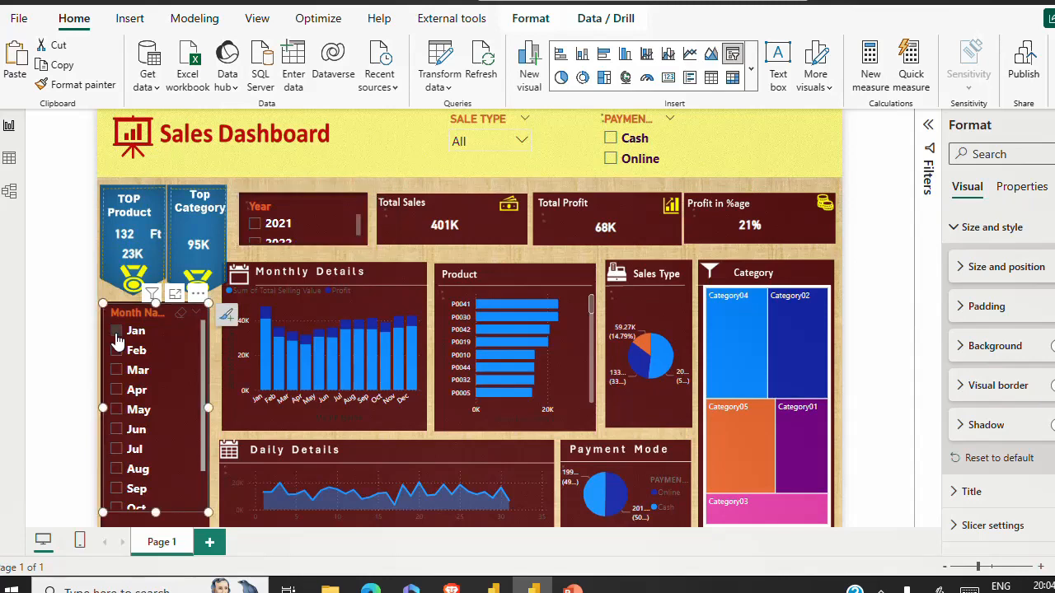
pyautogui.click(117, 353)
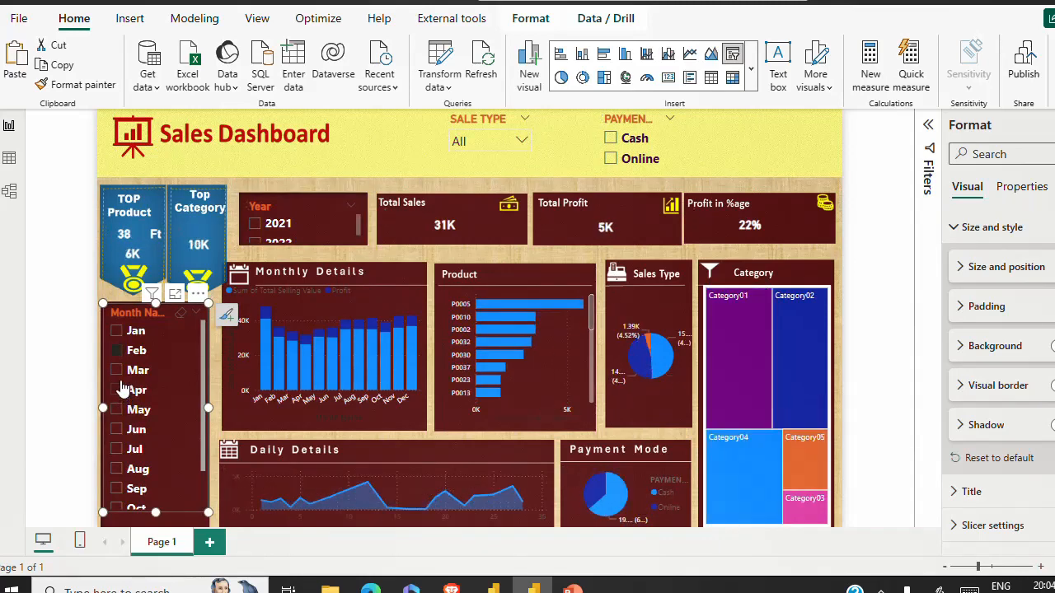
pyautogui.click(118, 372)
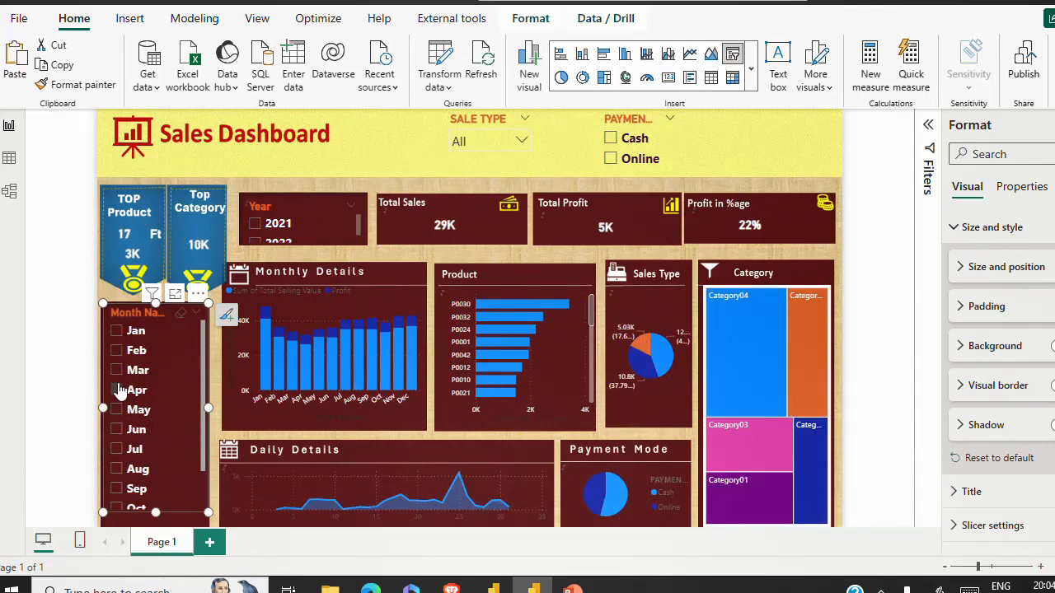
pyautogui.click(117, 390)
pyautogui.click(118, 390)
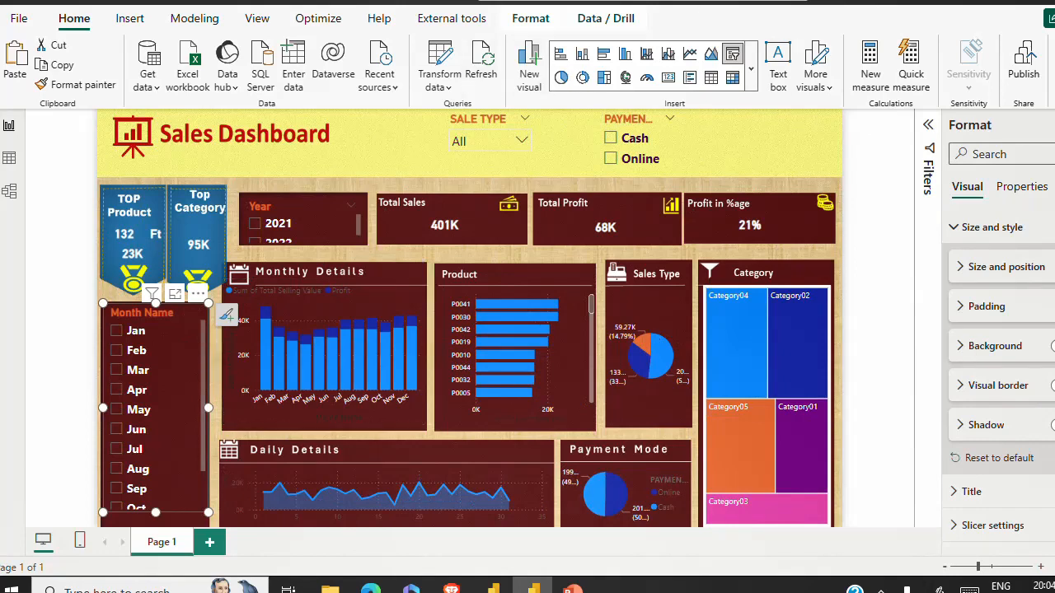
# - Add a second report page and review the online sales and discount recommendations in its text box
pyautogui.hotkey('ctrl', 'm')
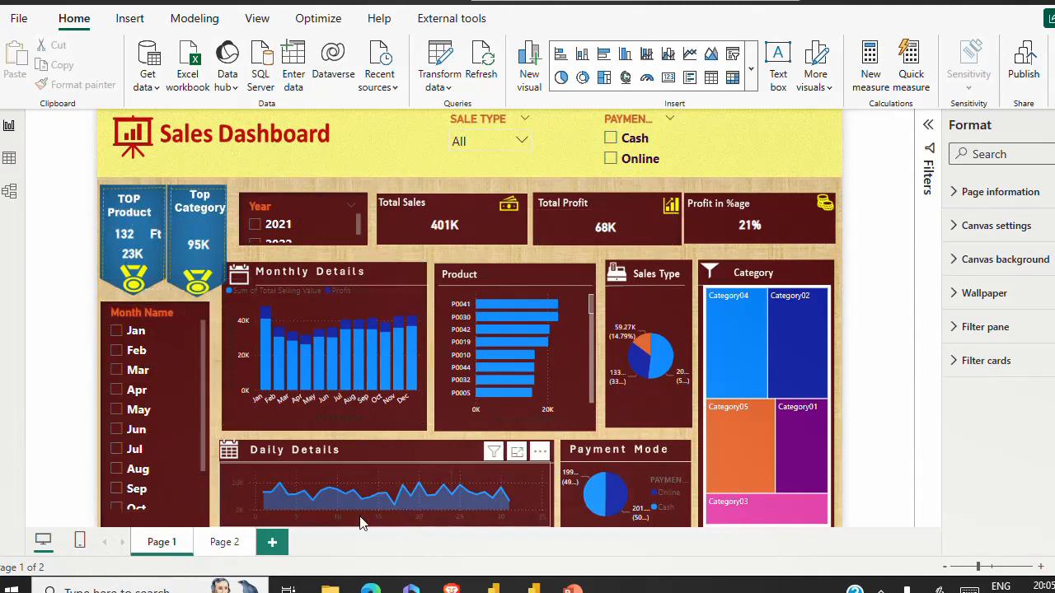
pyautogui.click(223, 546)
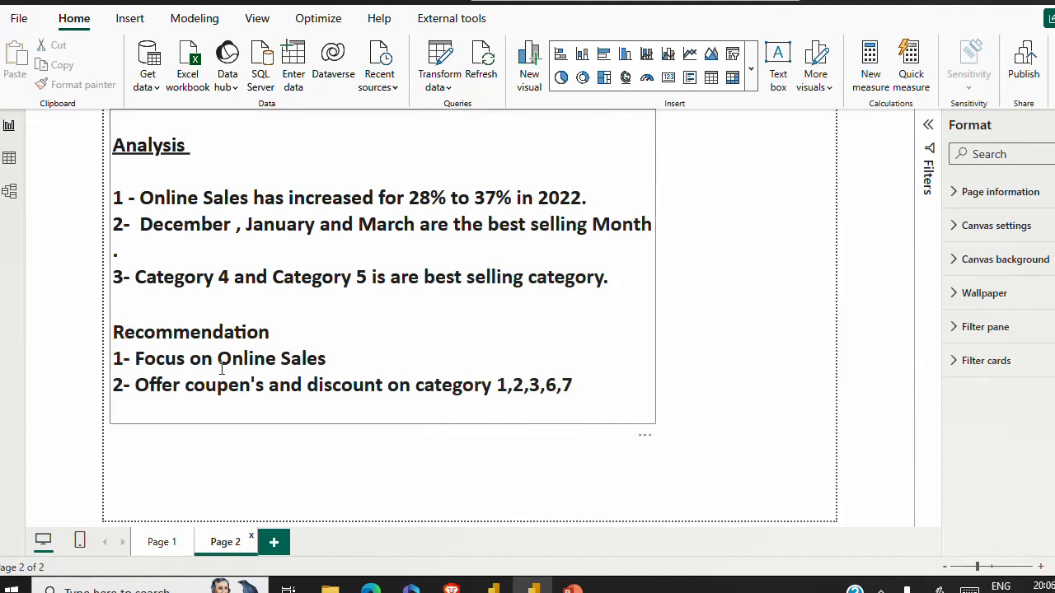
pyautogui.moveTo(135, 365); pyautogui.dragTo(339, 359)
pyautogui.moveTo(149, 385); pyautogui.dragTo(576, 387)
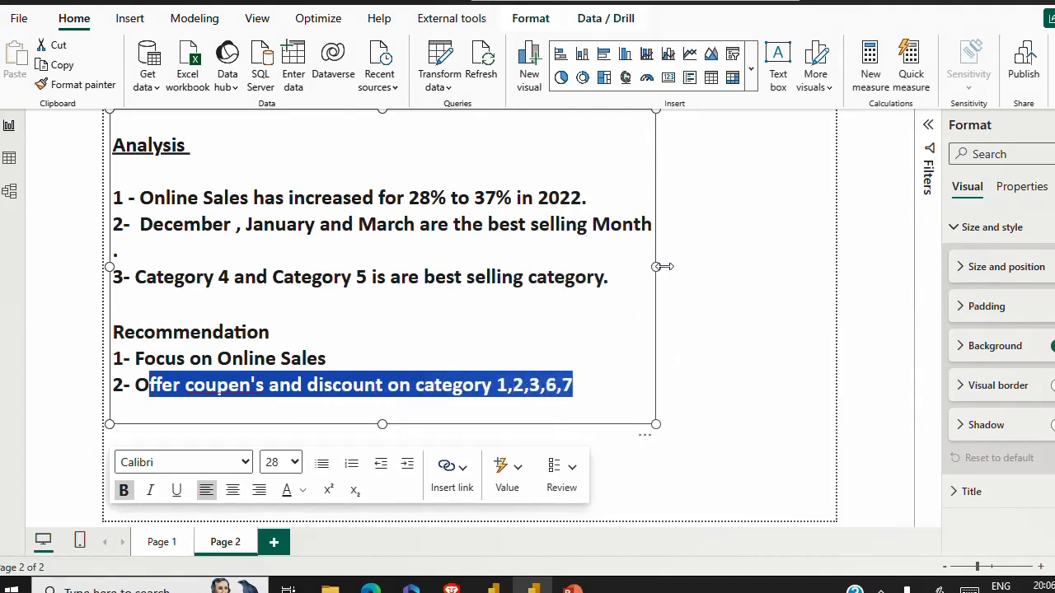
# - Widen the Analysis and Recommendation text box so the best-selling month line fits on one row, and return to Page 1
pyautogui.moveTo(663, 267); pyautogui.dragTo(802, 267)
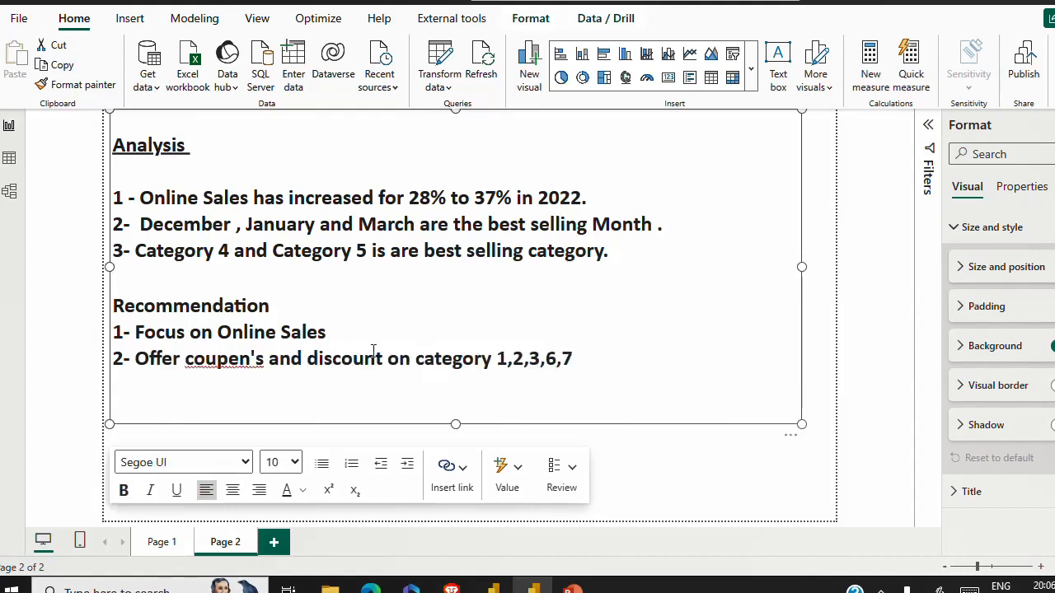
pyautogui.click(758, 361)
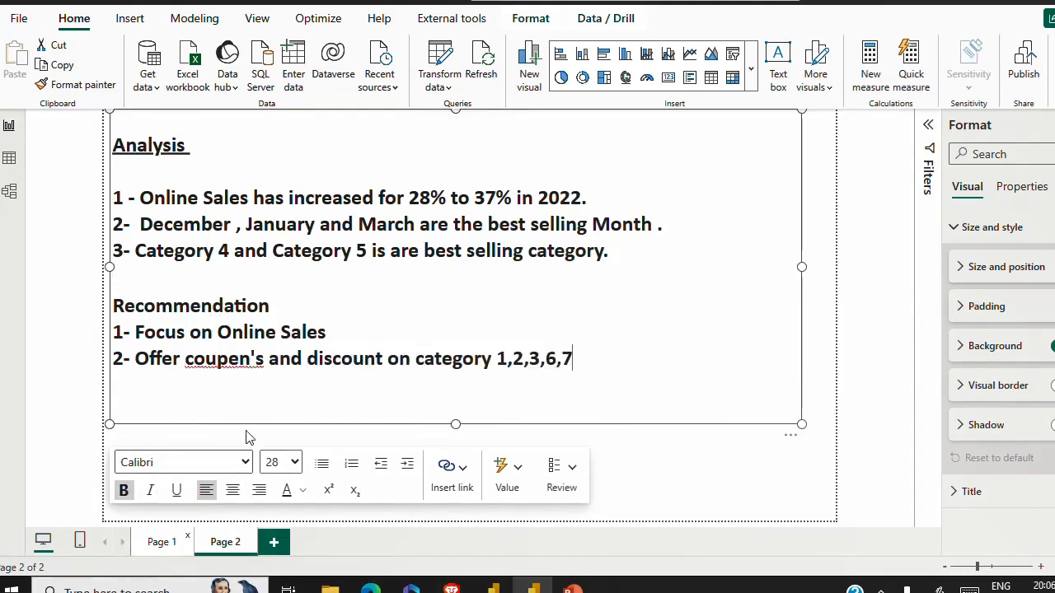
pyautogui.click(157, 542)
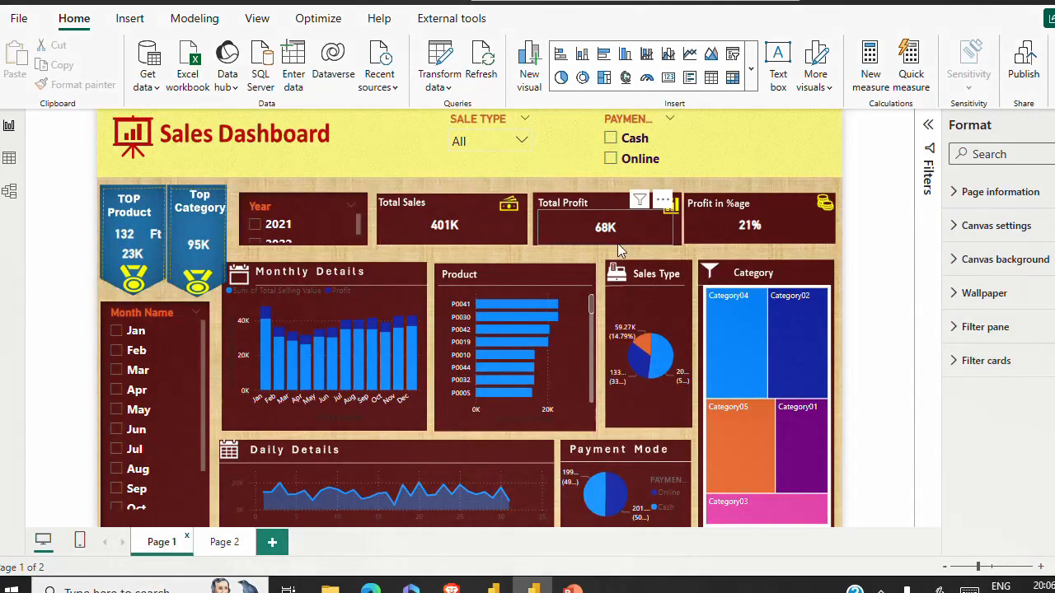